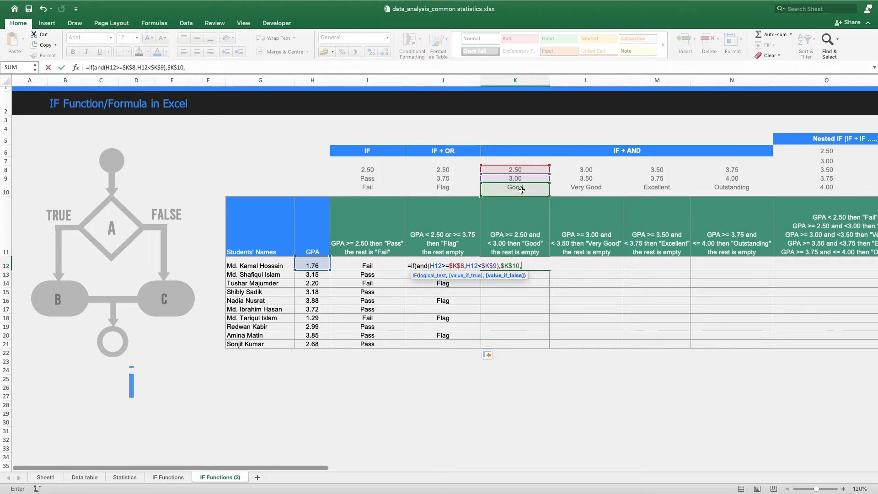
Step: Finish the IF + AND formula in K12 and fill it down through K21
key("ctrl+Return")
left_click_drag(549, 270, 554, 351)
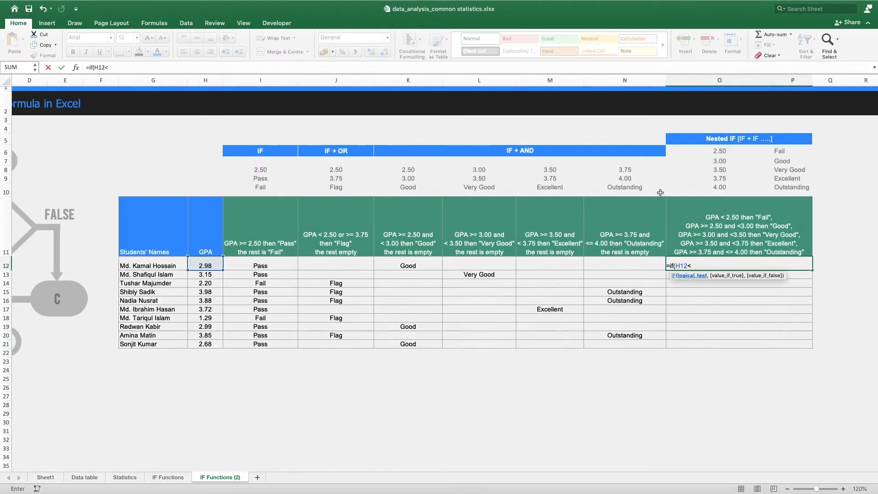
Step: In O12, build the first nested IF test, H12<$O$6 returning $P$6, and start an inner IF with AND on H12>=
left_click(213, 265)
type("<")
left_click(719, 152)
key("F4")
type(",")
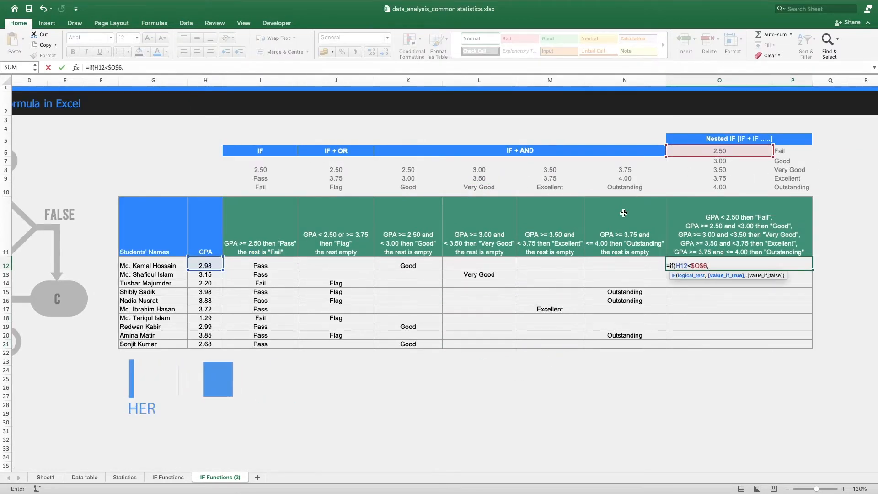
left_click(783, 151)
key("F4")
type(",if(and(H12>=")
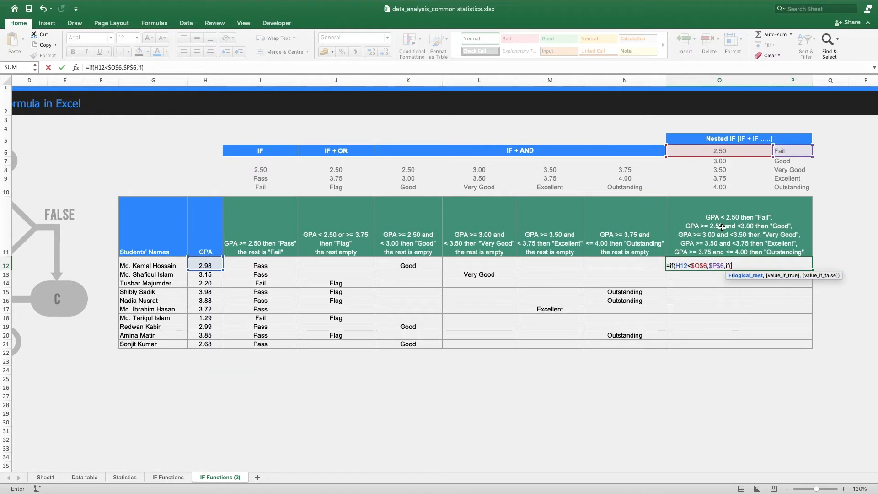
Step: Complete the second nested test as H12>=$O$6 and H12<$O$7 returning $P$7, and start another IF with AND
left_click(720, 151)
key("F4")
type(",H12<")
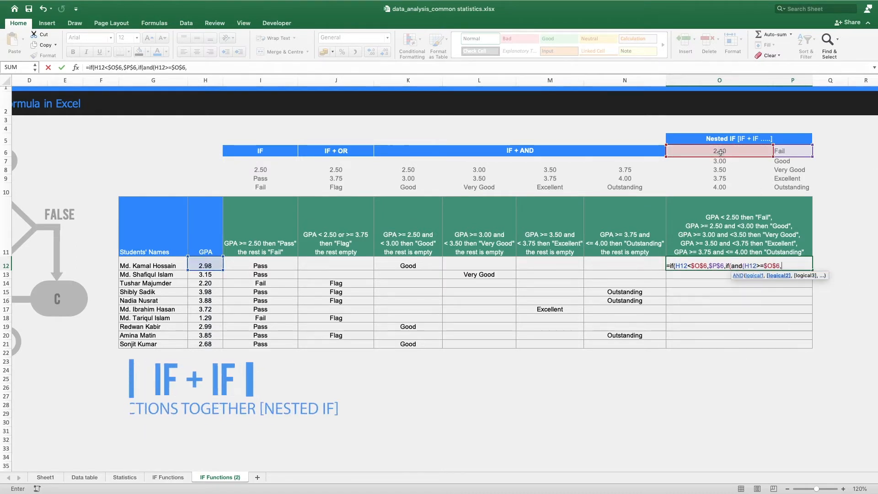
left_click(719, 161)
key("F4")
key("F4")
key("F4")
type("),")
left_click(787, 162)
key("F4")
type(",if(and(H12>=")
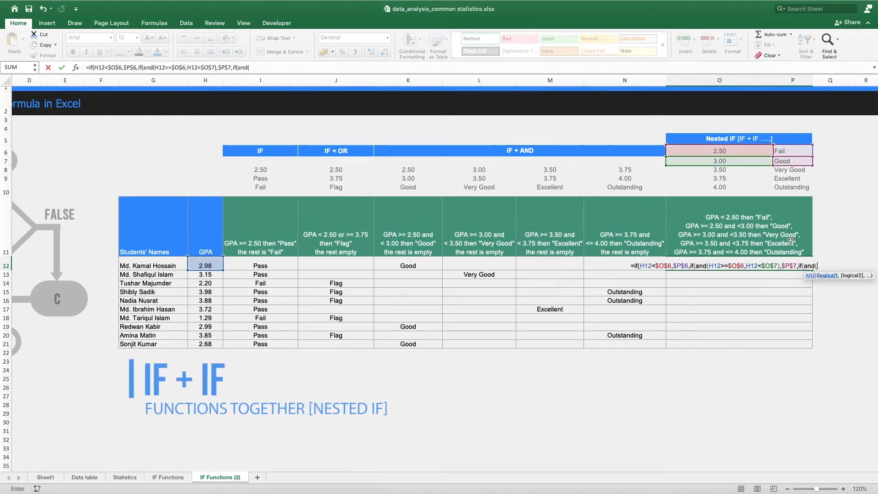
Step: Complete the third nested test as H12>=$O$7 and H12<$O$8 returning $P$8, and start another IF with AND
left_click(719, 161)
key("F4")
type(",H12<")
left_click(719, 169)
key("F4")
type("),")
left_click(791, 172)
type("IF(and(H12>=")
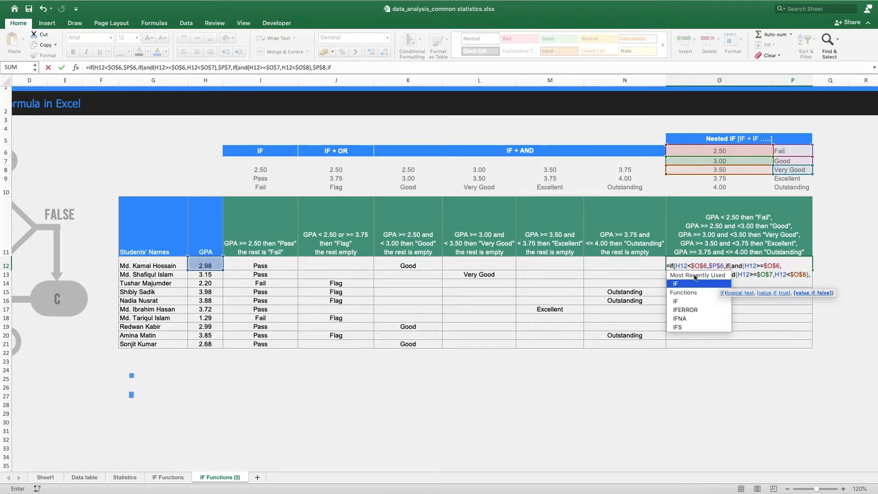
Step: Extend the nested formula with the conditions H12>=$O$8 and H12<O9
left_click(719, 170)
key("F4")
type(",H12<")
left_click(719, 178)
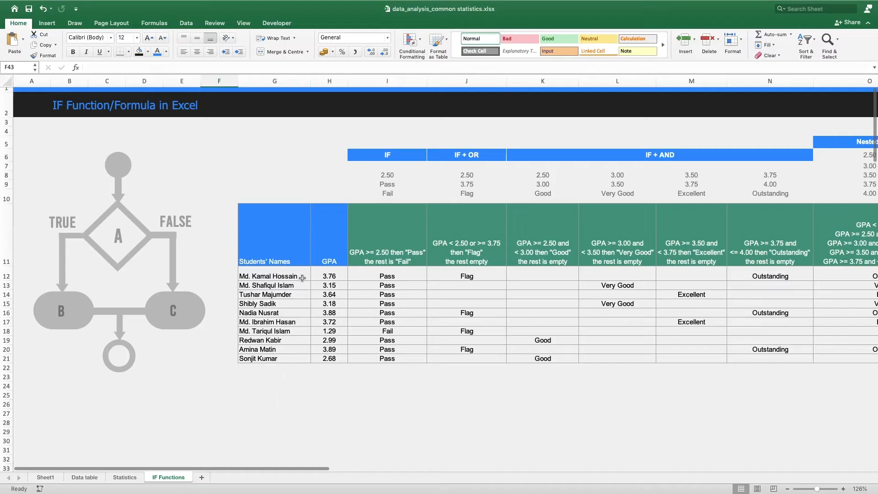
left_click_drag(291, 249, 274, 363)
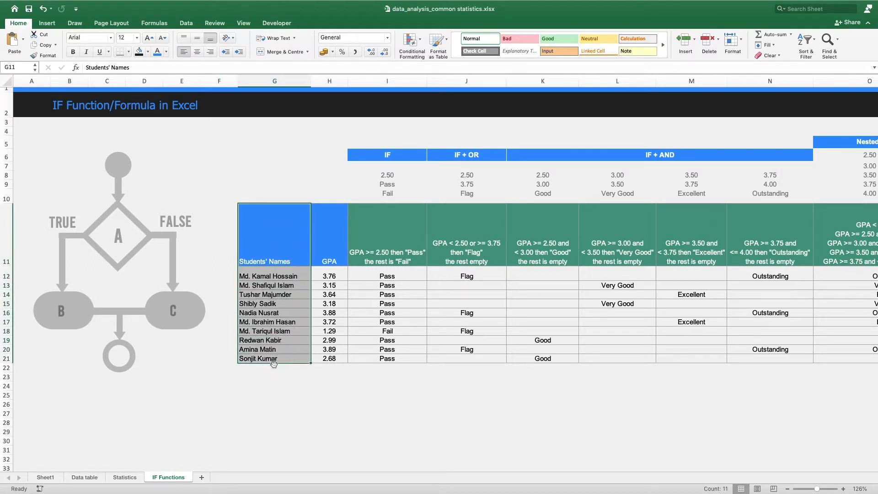
left_click(337, 273)
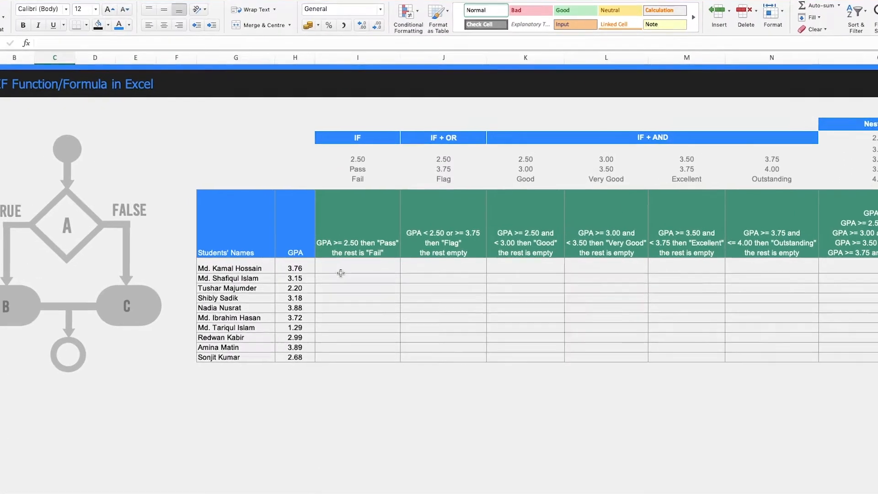
Step: In I12, start an IF formula with the logical test H12>=$I$8, using an absolute reference for the threshold
left_click(355, 266)
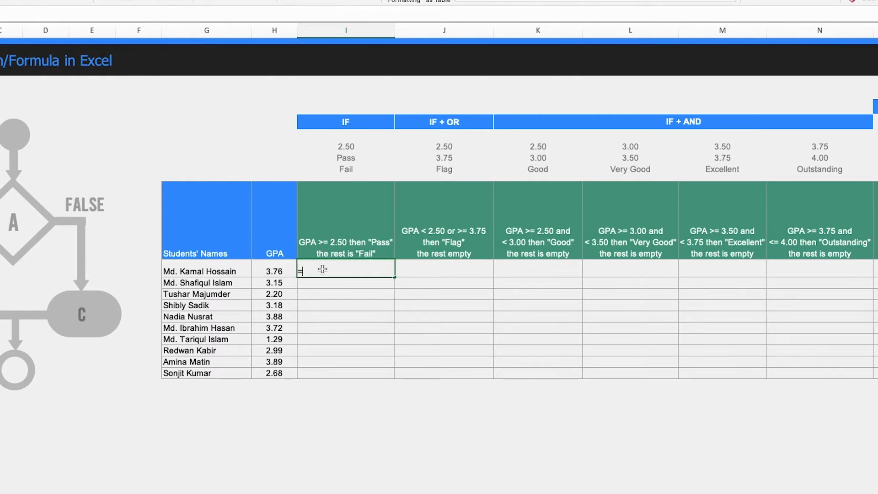
type("if(")
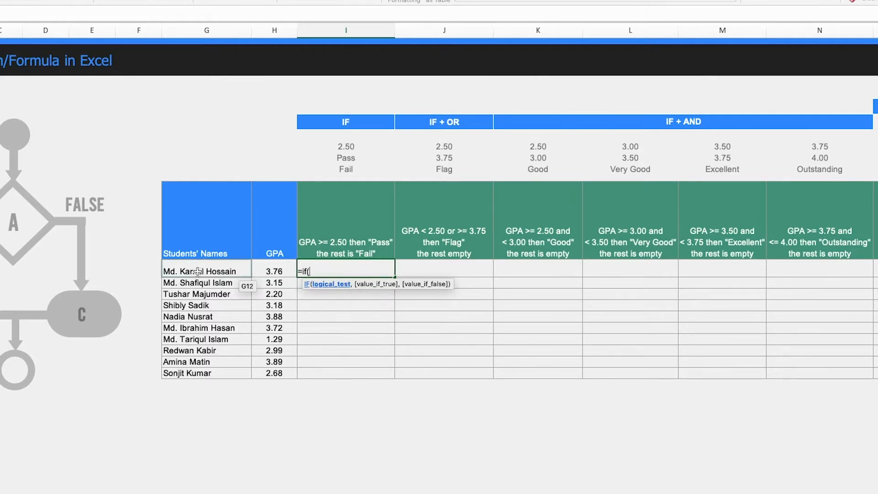
left_click(280, 272)
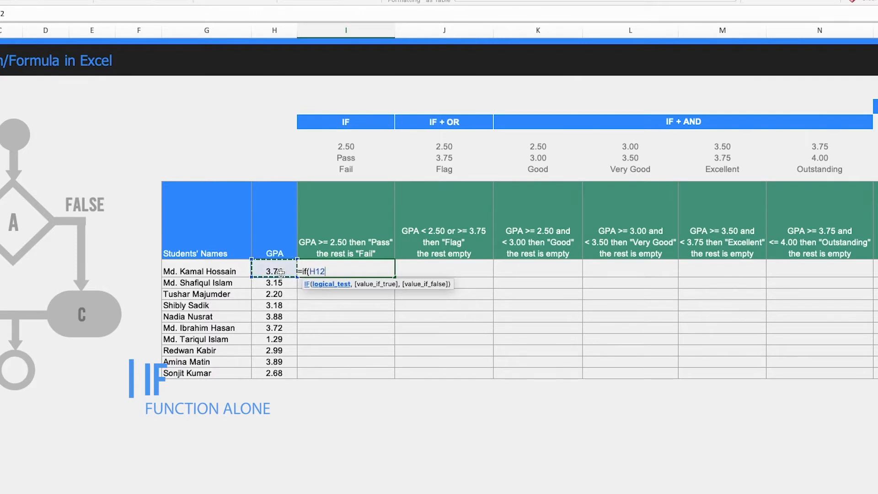
type(">=")
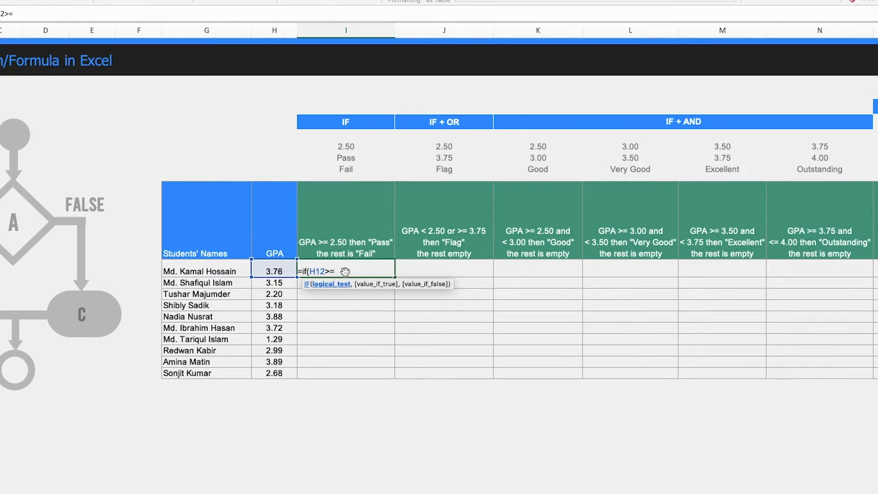
left_click(350, 147)
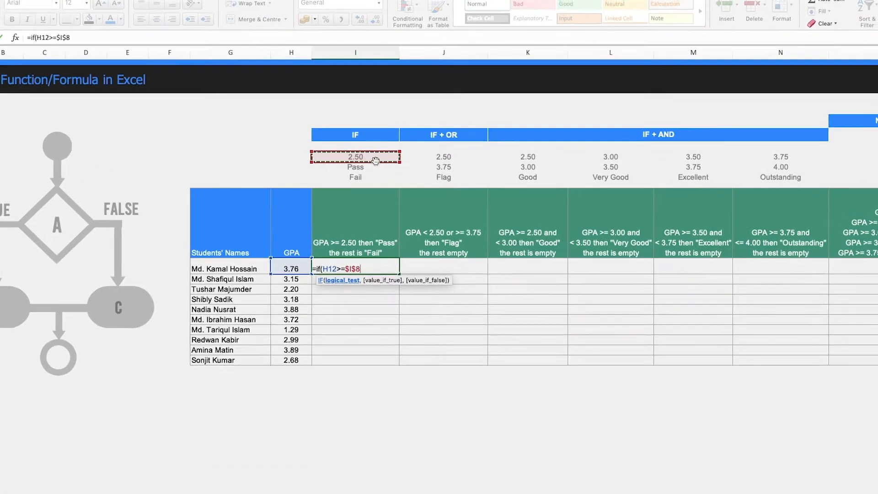
key("F4")
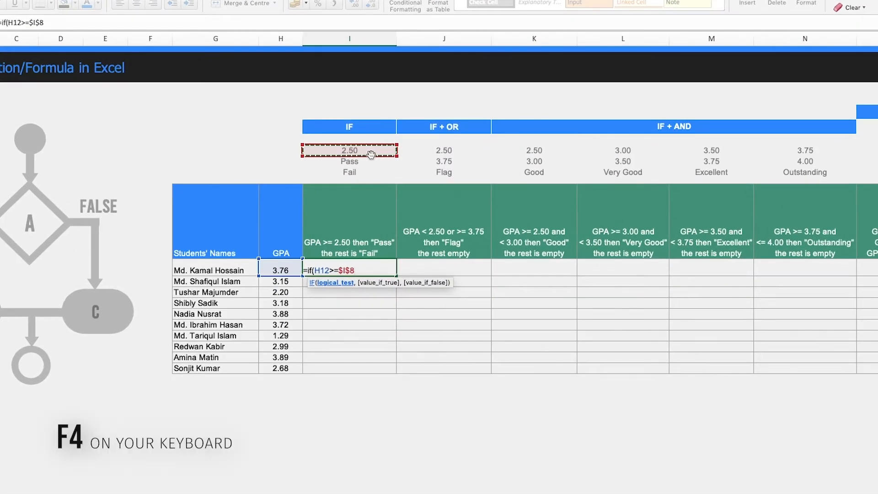
type(",")
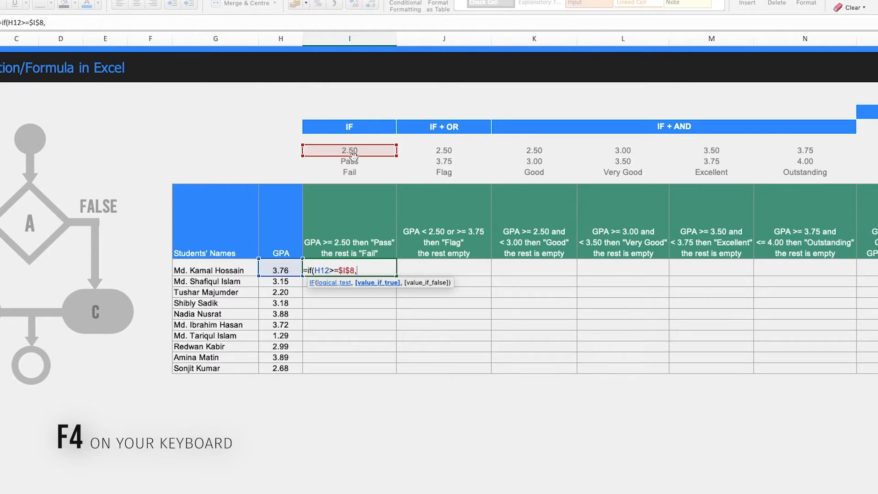
Step: Complete the I12 formula with absolute references $I$9 as the true value and $I$10 as the false value
left_click(353, 162)
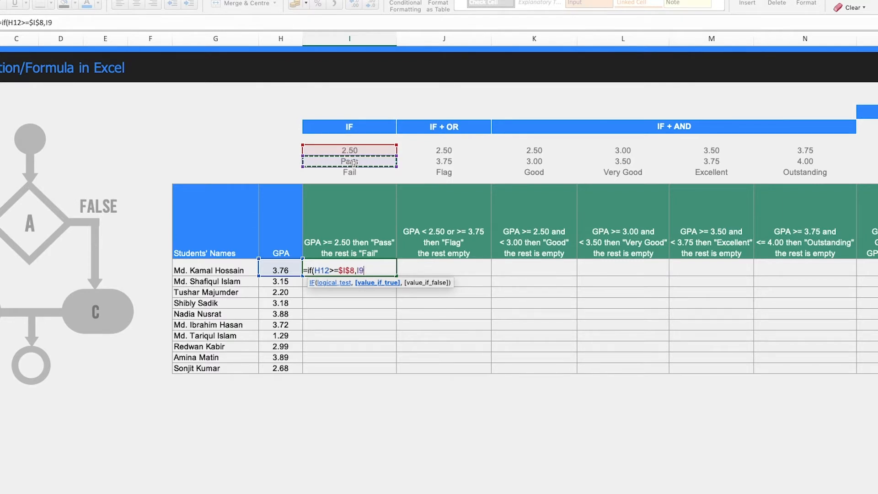
key("F4")
type(",")
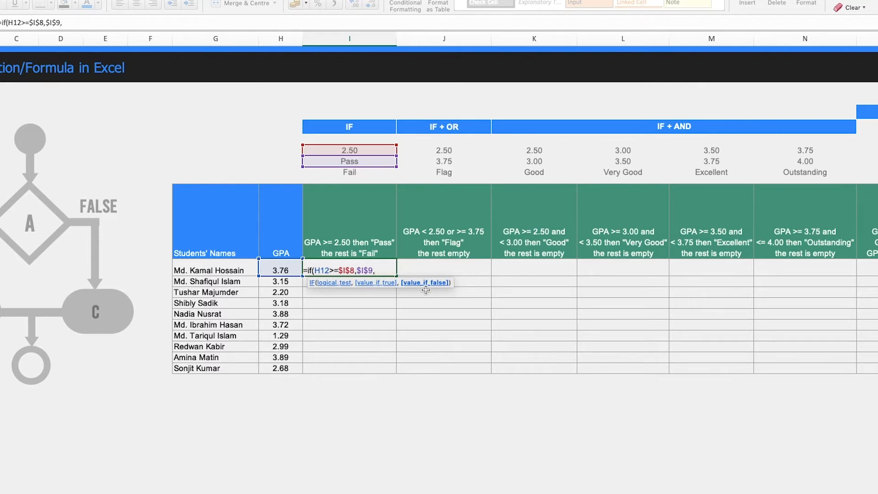
left_click(356, 174)
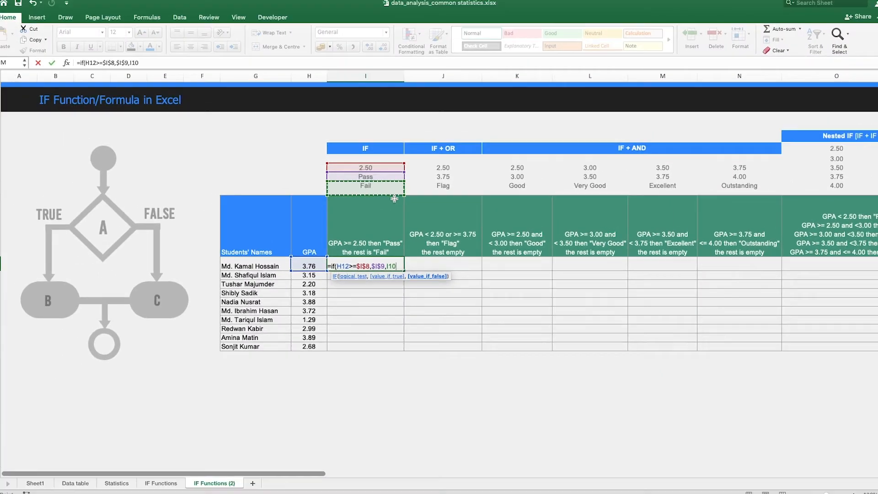
key("F4")
type(")")
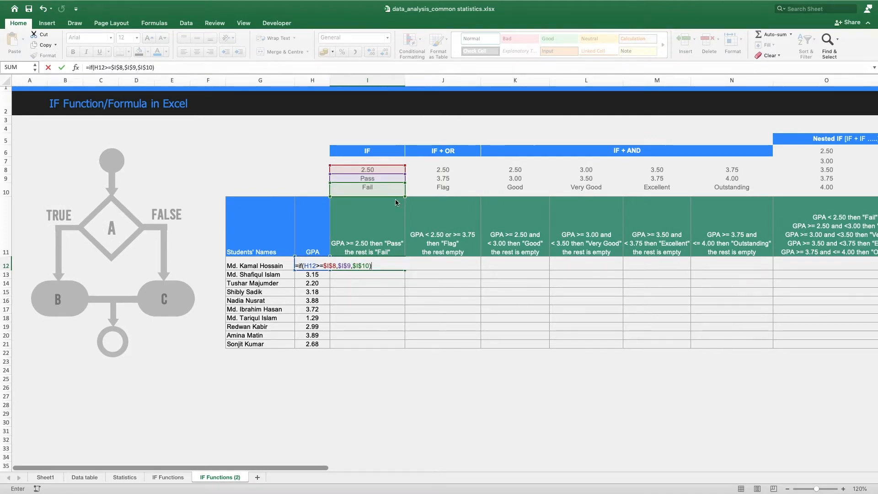
key("Return")
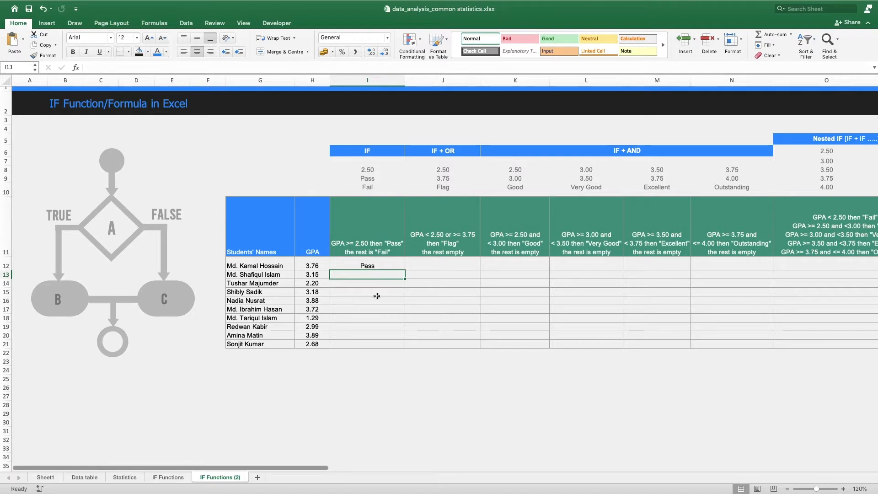
Step: Fill the Pass/Fail formula from I12 down through I21
left_click(355, 265)
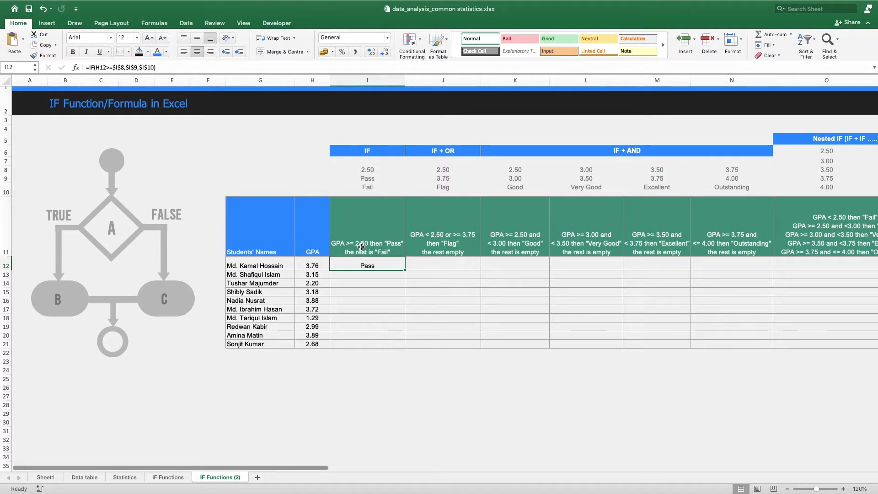
left_click(316, 267)
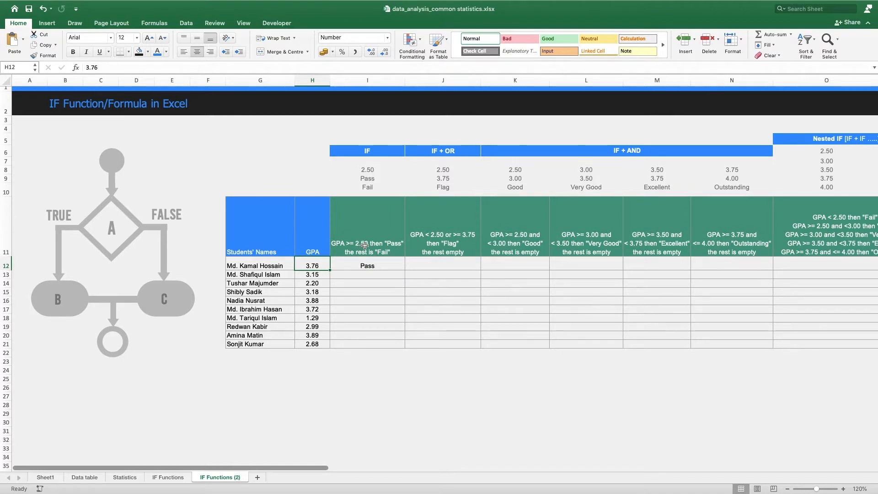
left_click(374, 264)
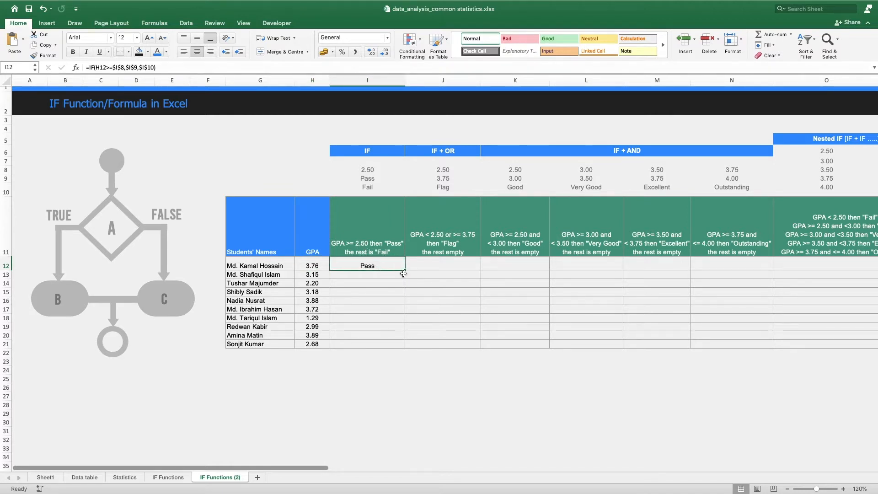
left_click_drag(406, 271, 393, 350)
left_click(372, 361)
Step: Compare the results in I14 and I18 with the GPA values in H14 and H18
left_click(367, 317)
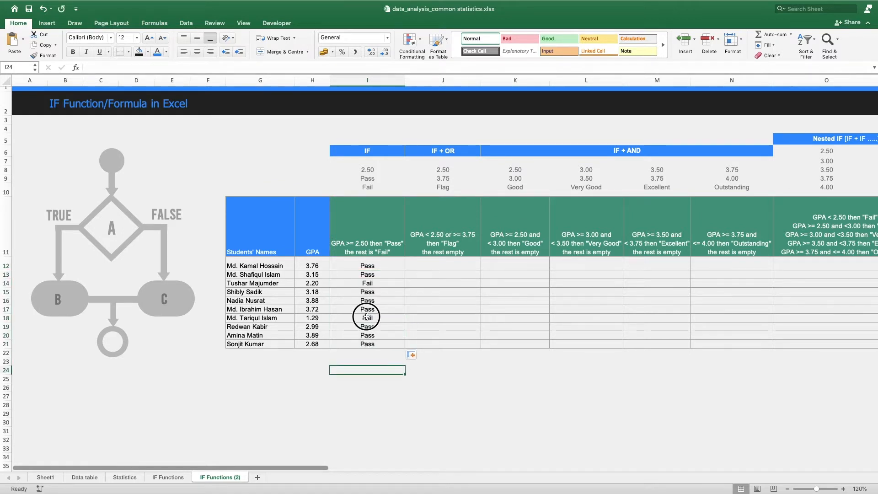
left_click(359, 284)
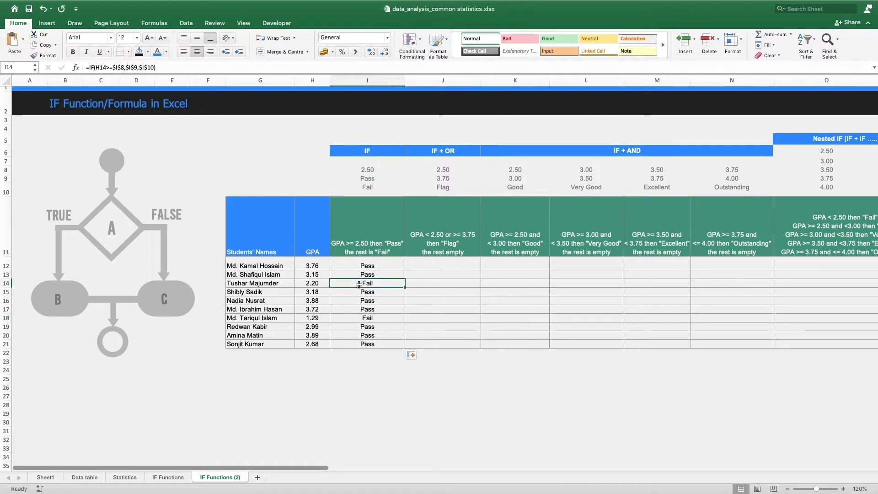
left_click(320, 286)
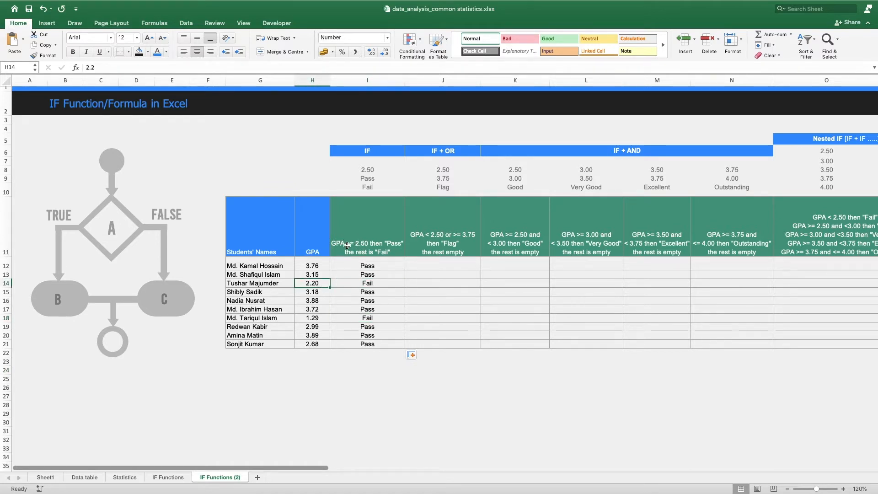
left_click(351, 282)
left_click(314, 319)
left_click(351, 319)
Step: Set the GPA in H20 to 1.89 and check the result in I20
left_click(312, 337)
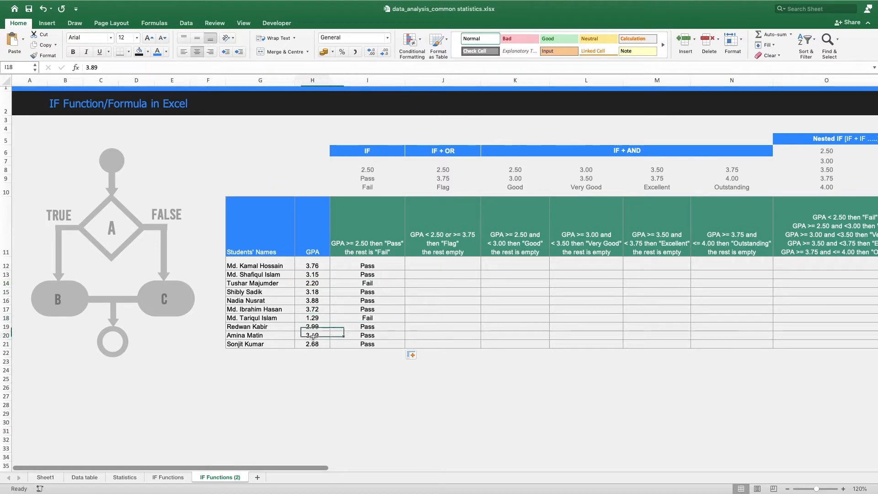
type("1.")
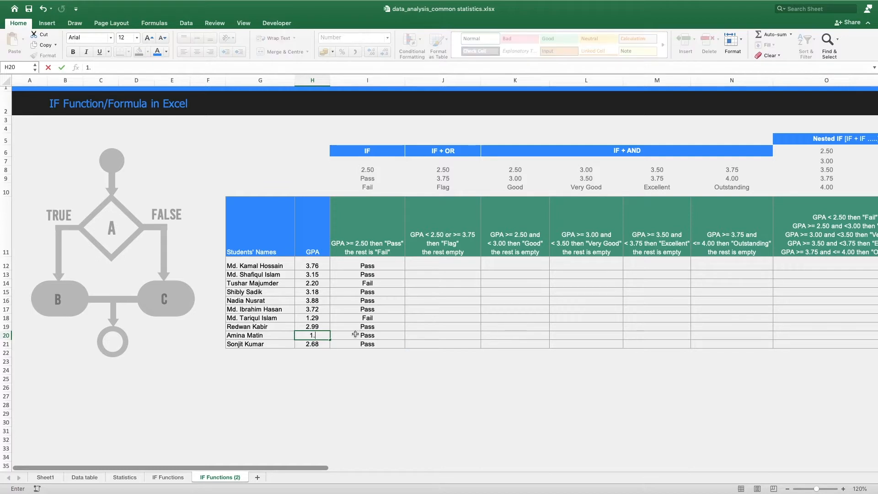
left_click(355, 334)
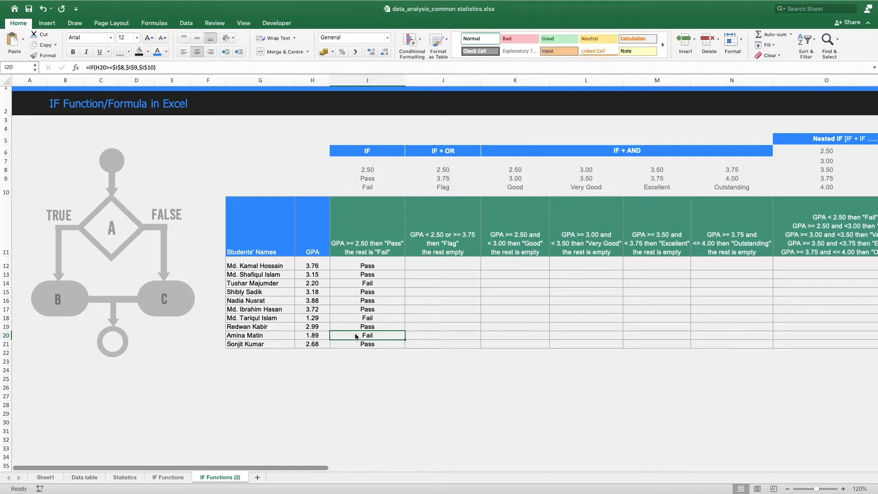
Step: Set the GPA in H20 to 3.85 and check the result in I20
key("Left")
type("3.85")
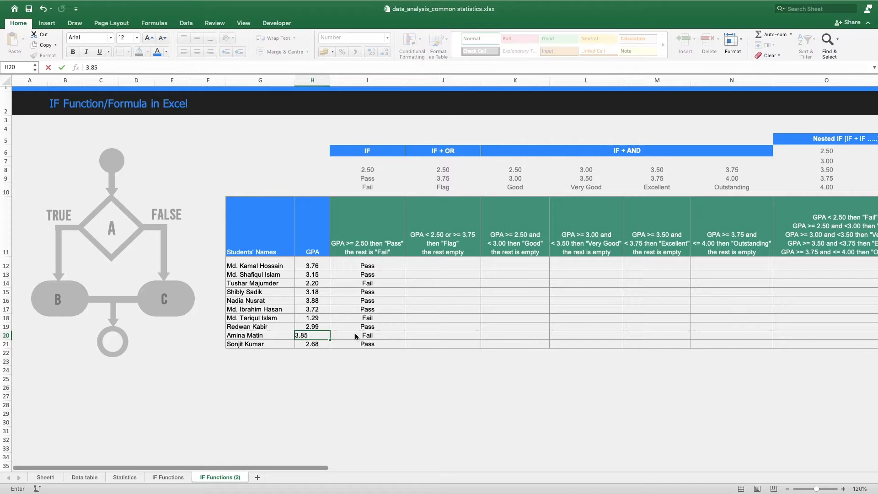
left_click(355, 336)
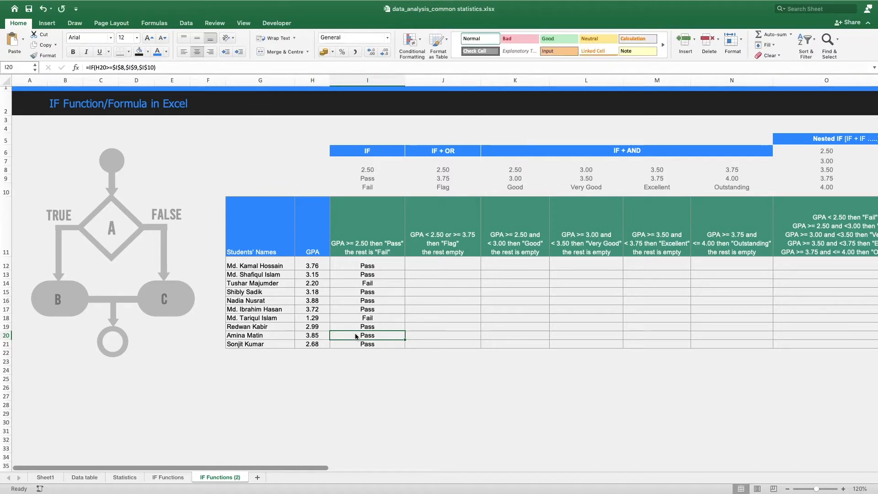
Step: Set the first student's GPA in H12 to 1.76
key("Left")
key("Up")
key("Up")
key("Up")
key("Up")
key("Up")
key("Up")
key("Up")
key("Up")
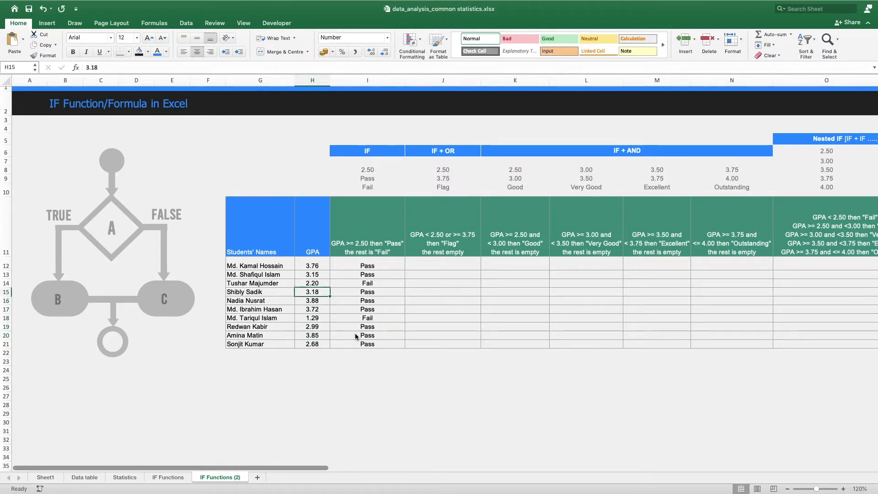
type("1.76")
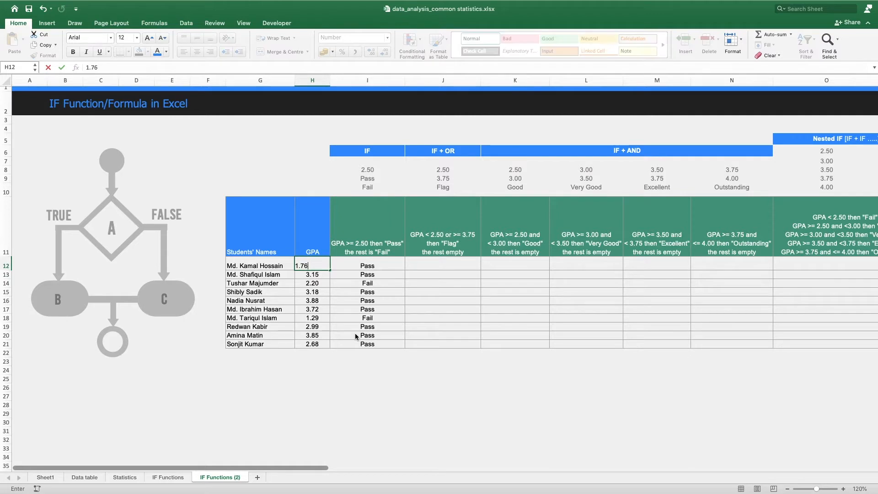
key("Return")
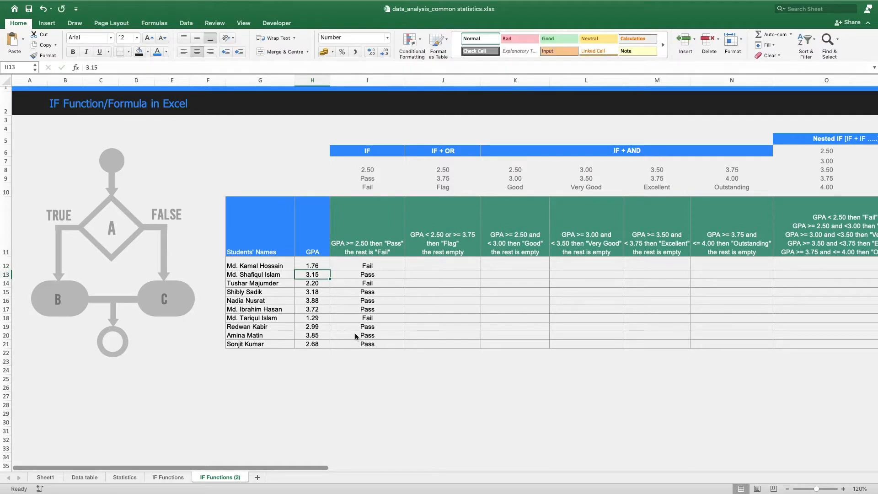
Step: Review the IF formula in I12 and the IF and IF + OR headings in row 6
left_click(373, 265)
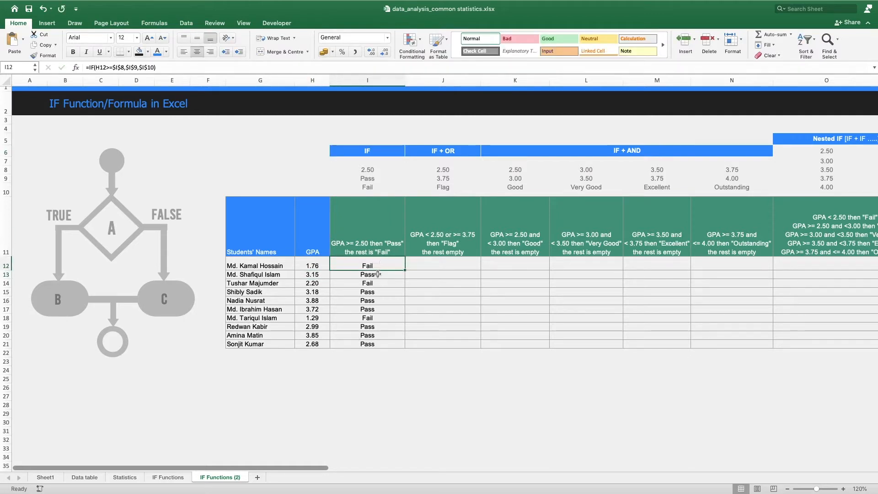
left_click(368, 145)
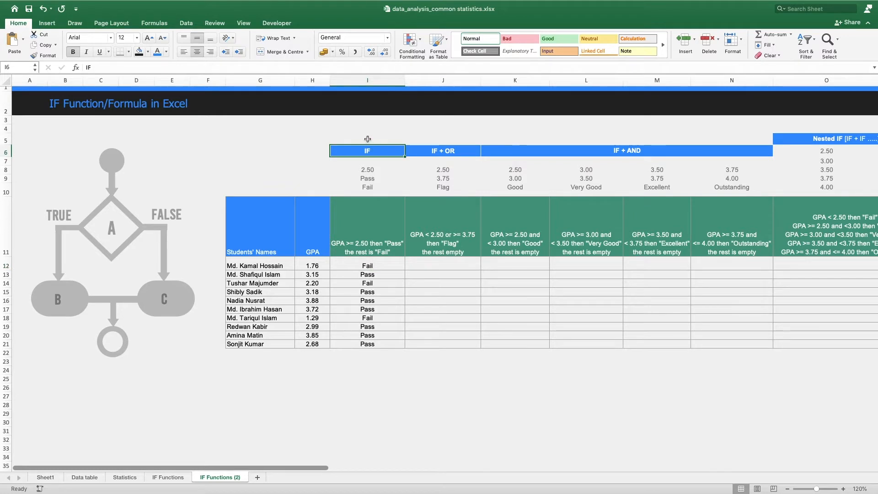
left_click(424, 152)
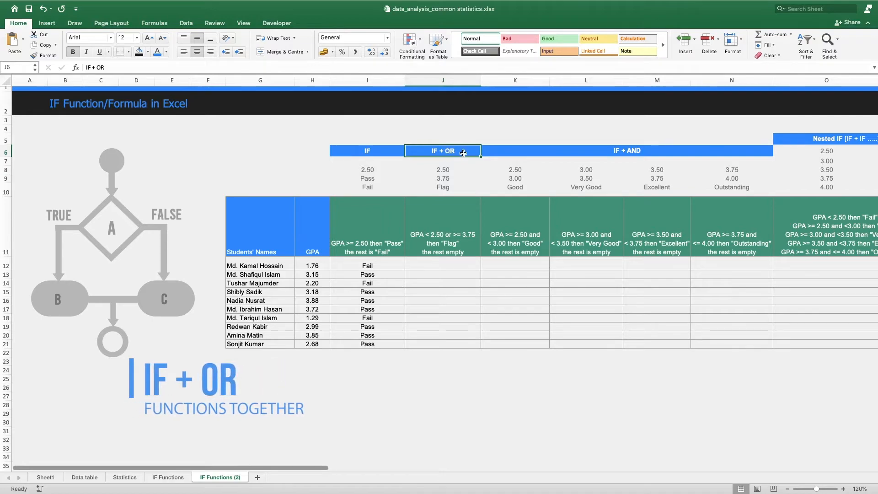
Step: Begin an IF formula with a nested OR in J12, using H12<$J$8 as the first condition
left_click(442, 262)
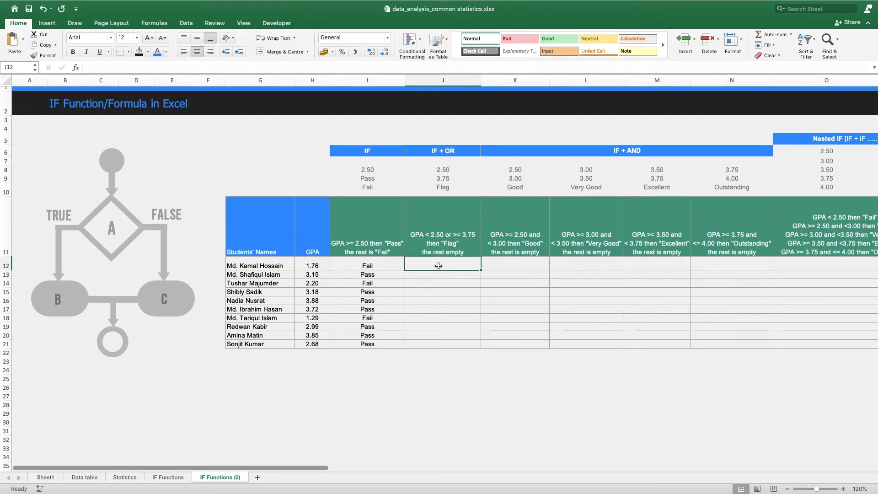
type("=if")
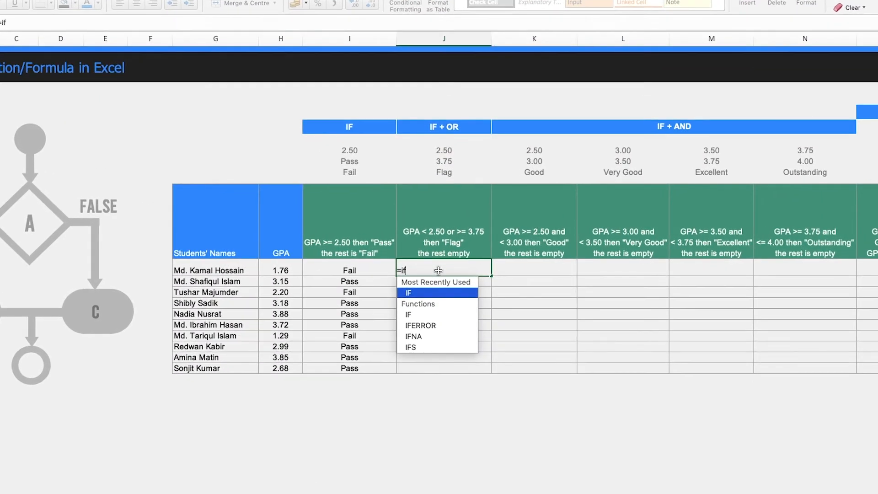
type("(")
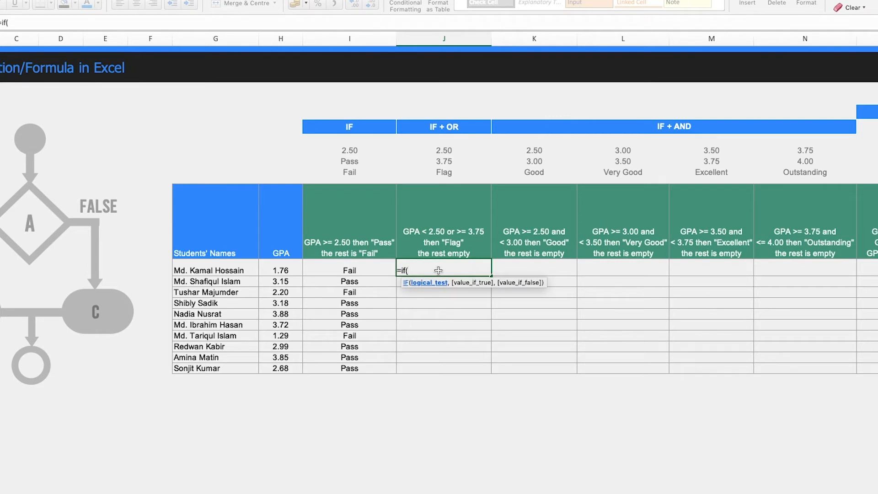
type("or")
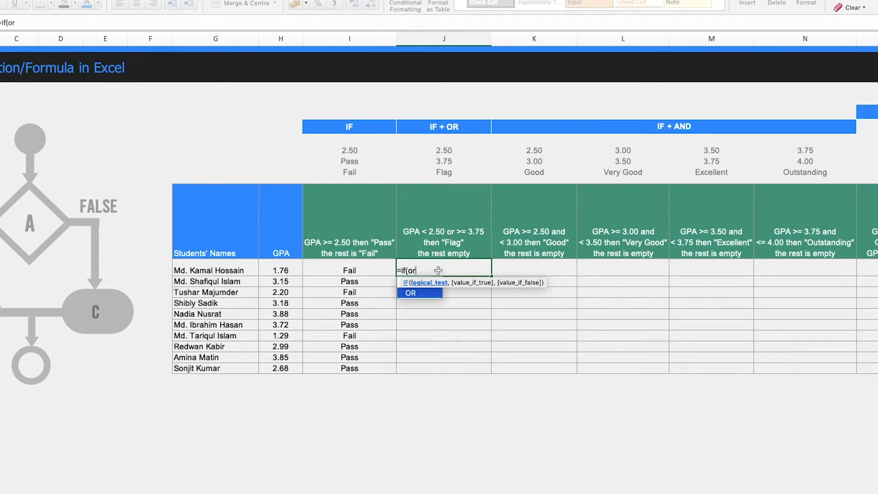
type("(")
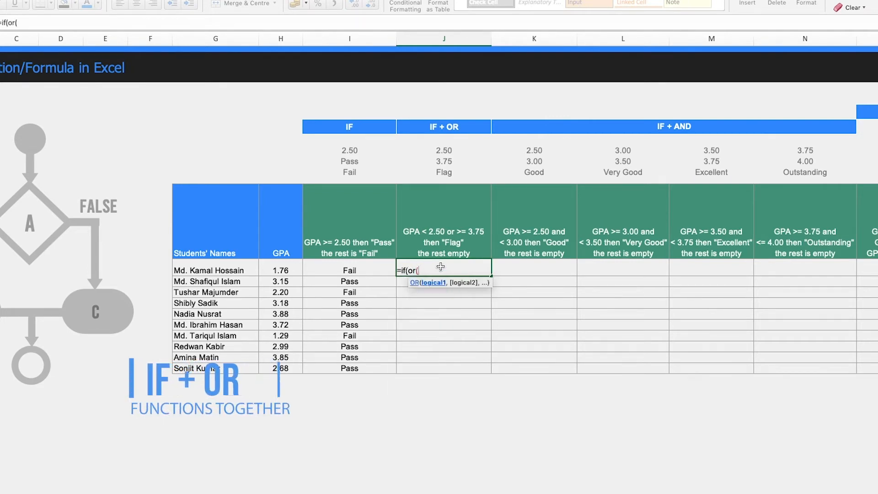
left_click(293, 270)
left_click(292, 270)
type("<")
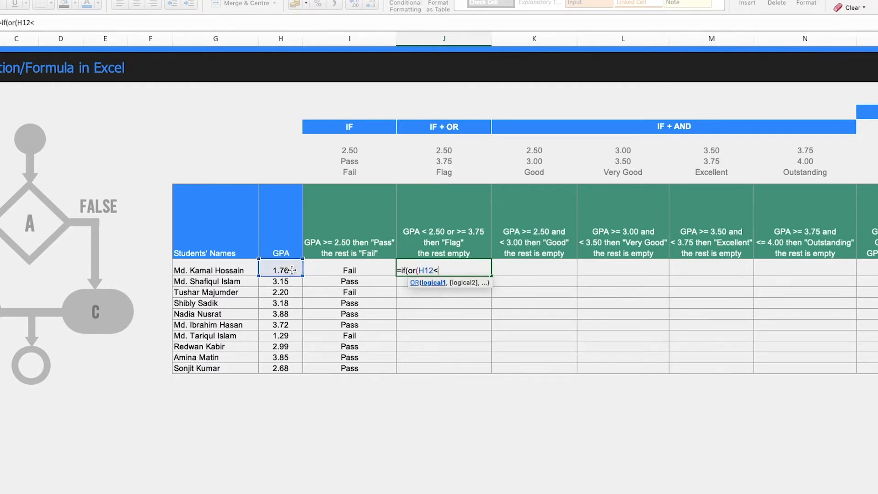
left_click(451, 152)
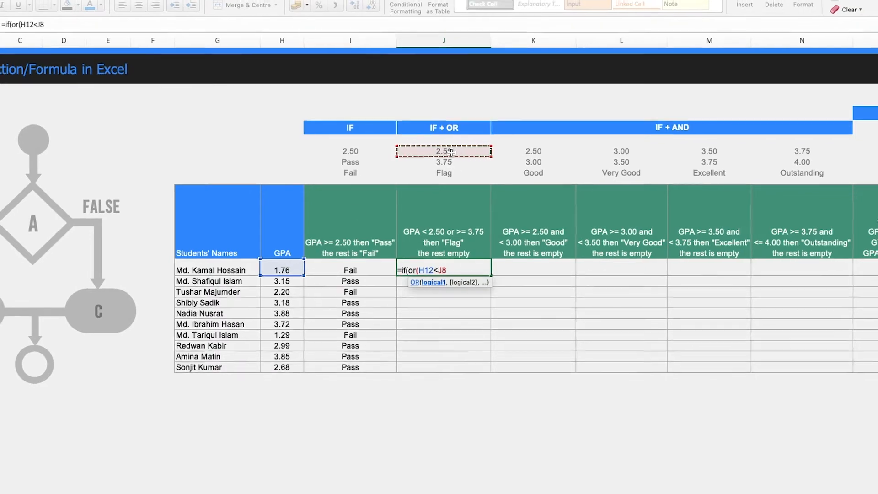
key("F4")
type(",")
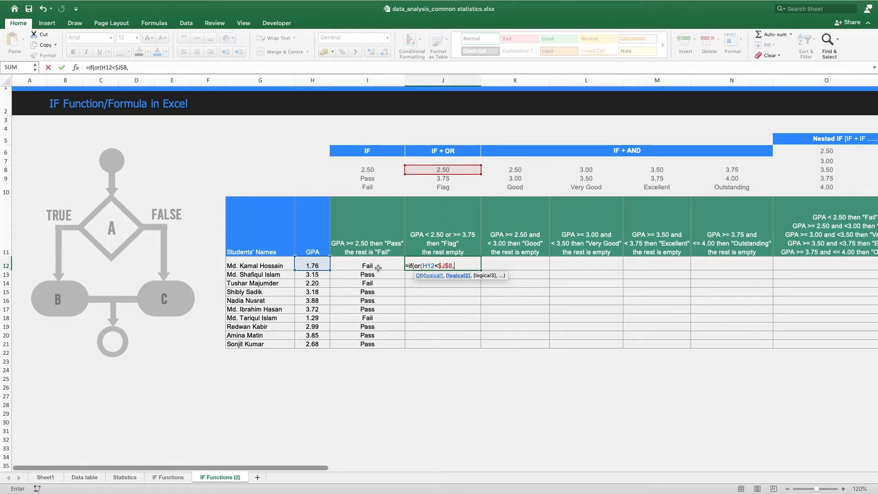
Step: Add H12>=$J$9 as the second OR condition in the J12 formula and close the OR function
left_click(319, 265)
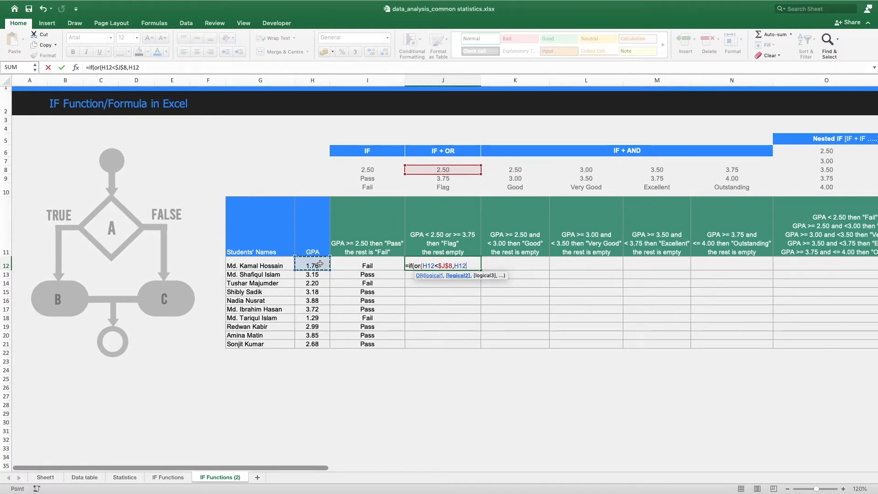
type(">")
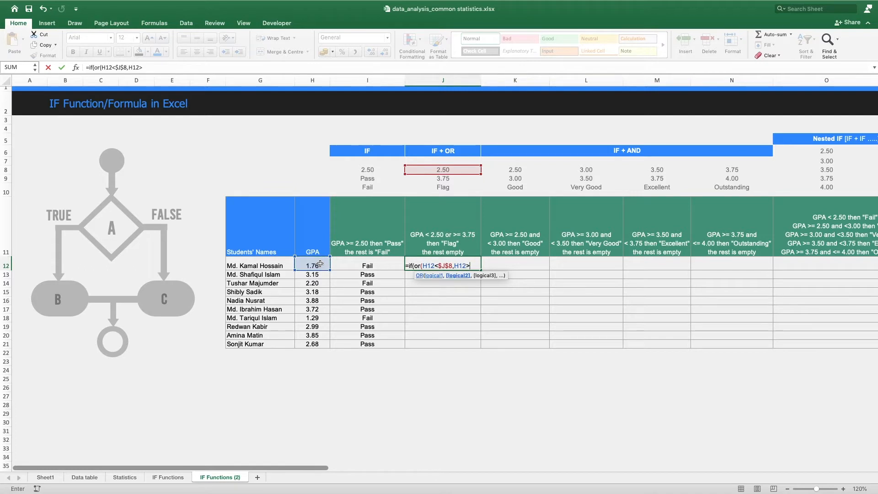
type("=")
left_click(433, 180)
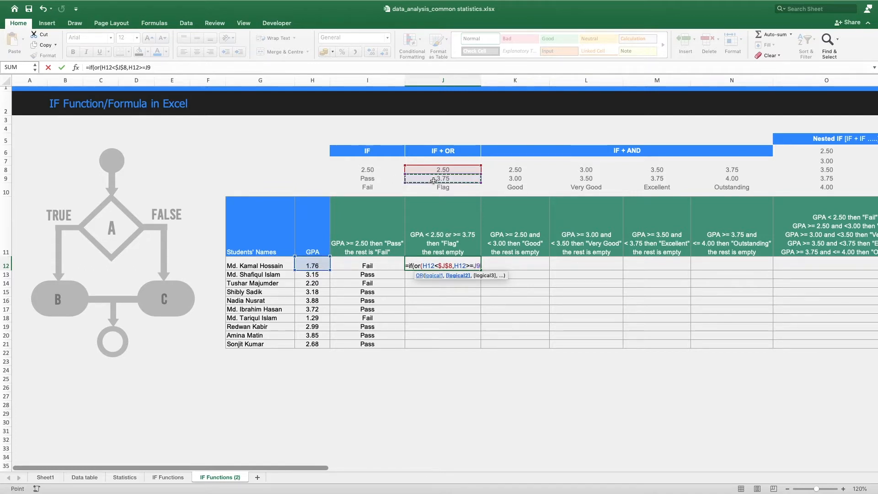
key("F4")
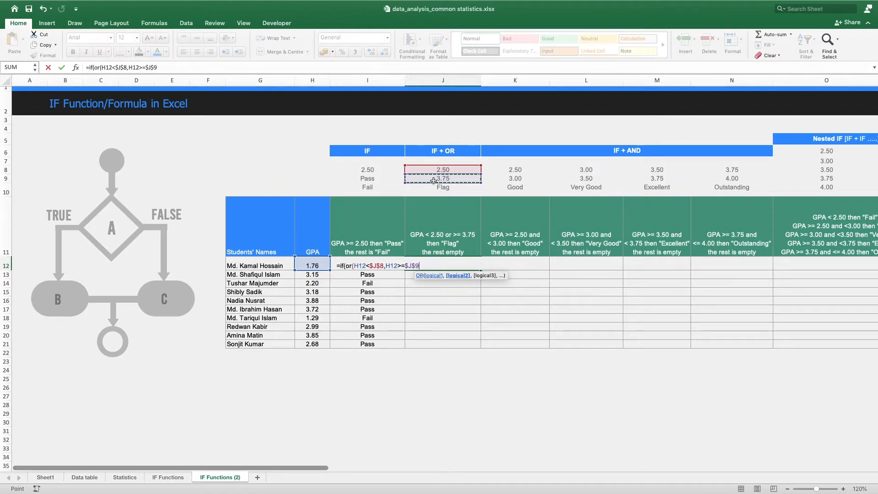
type(")")
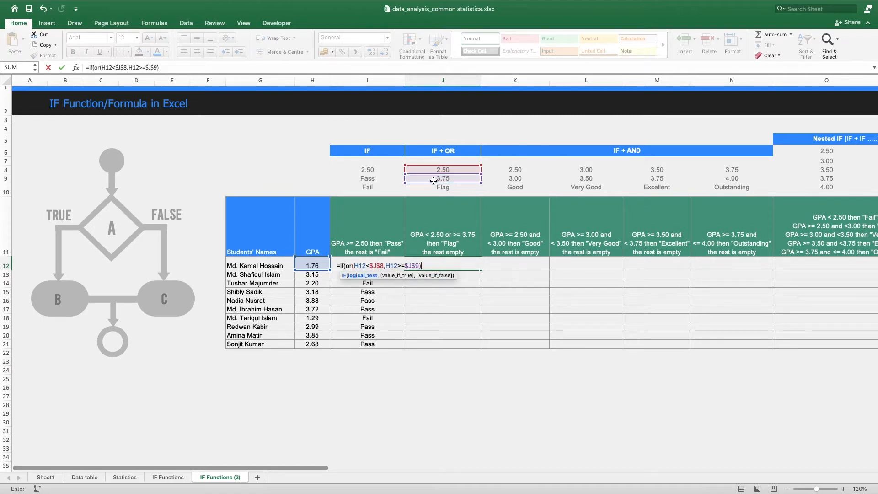
Step: Complete the J12 formula with $J$10 as the value if true and "" as the value if false
type(",")
left_click(447, 188)
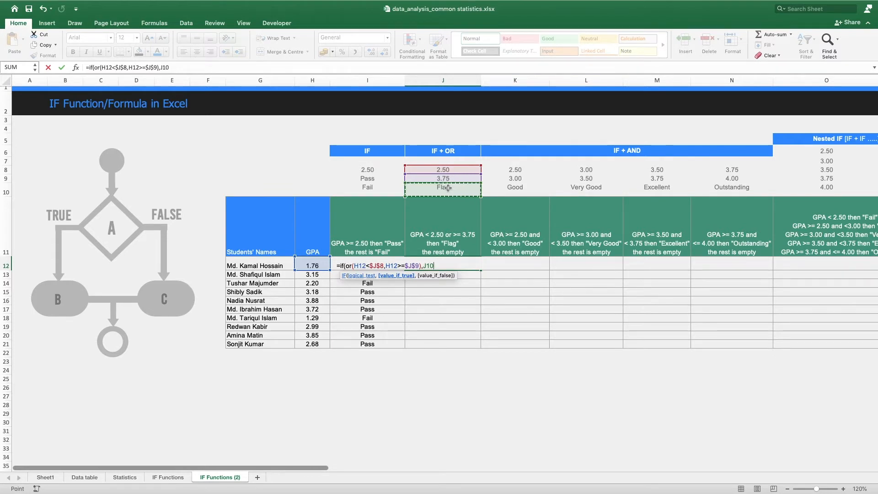
key("F4")
type(",")
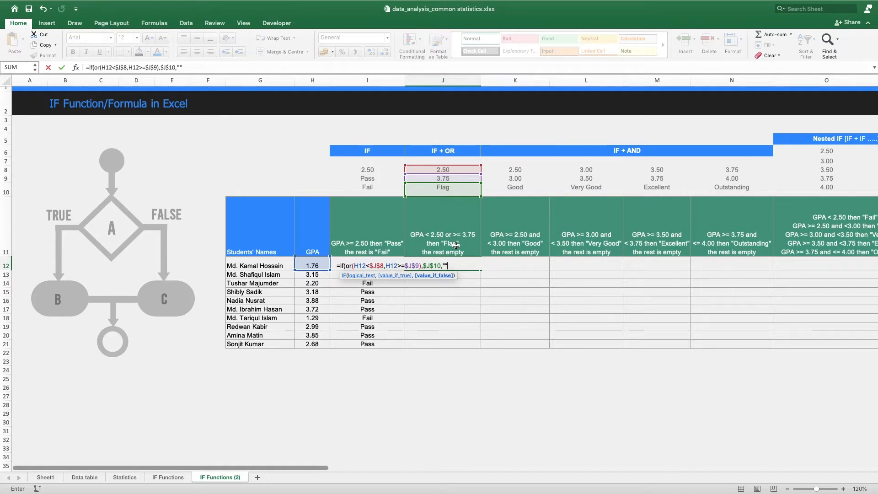
type(")")
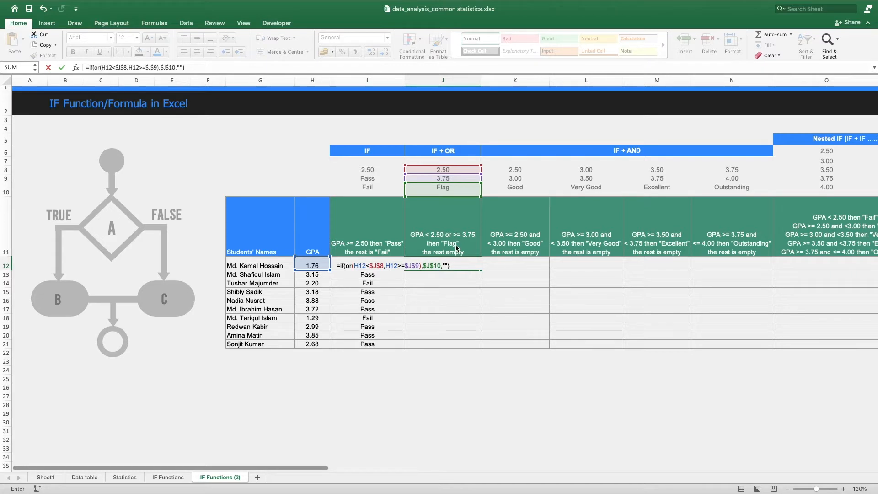
key("Return")
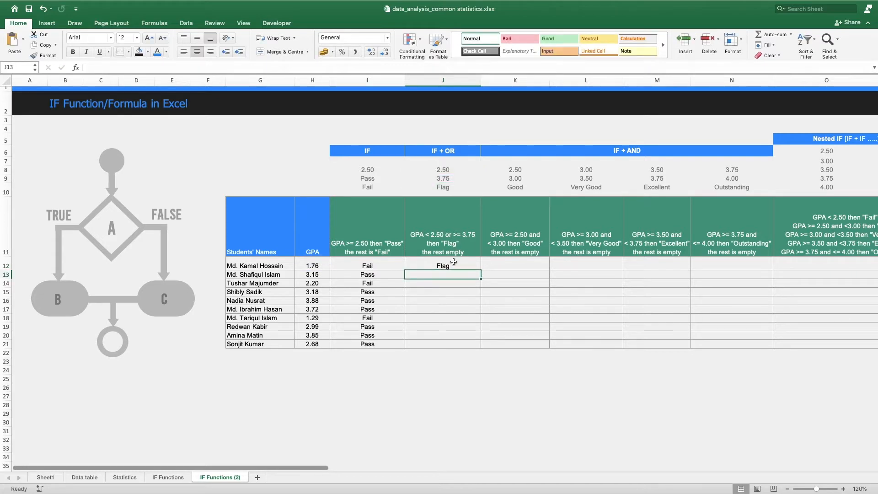
Step: Check the J12 result against the GPA in H12 and fill the formula down through J21
left_click(451, 267)
left_click(320, 266)
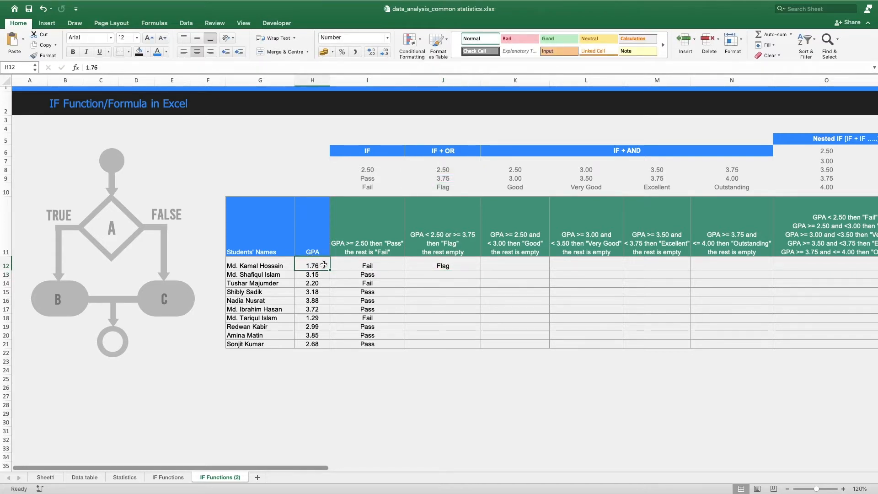
left_click(452, 266)
left_click_drag(478, 272, 455, 365)
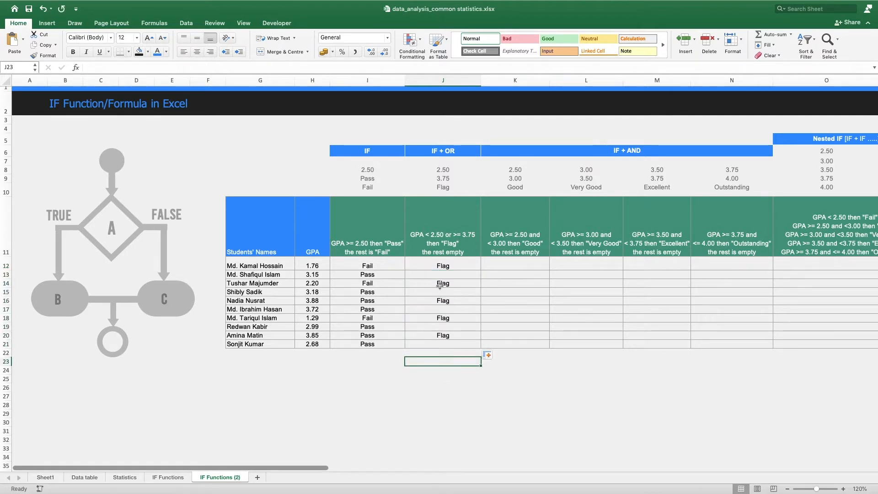
Step: Compare the IF + OR results in column J with the GPA values for rows 14, 16, 17, 18 and 20
left_click(316, 283)
left_click(435, 282)
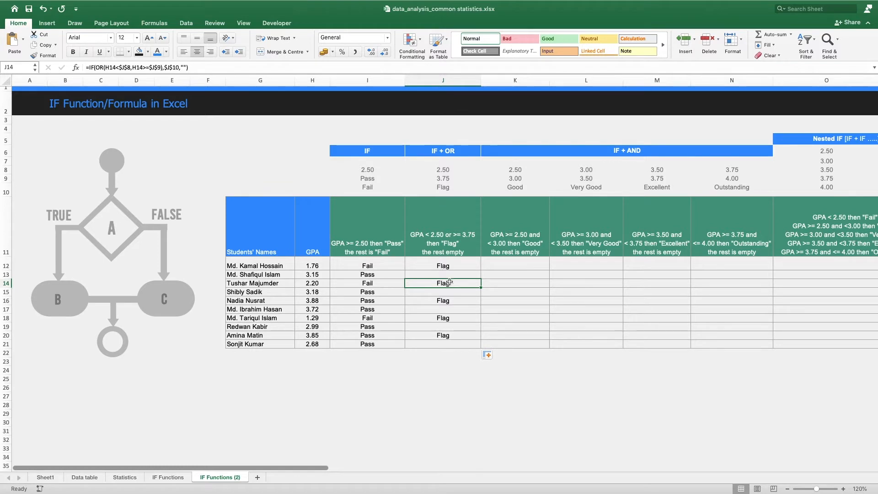
left_click(323, 302)
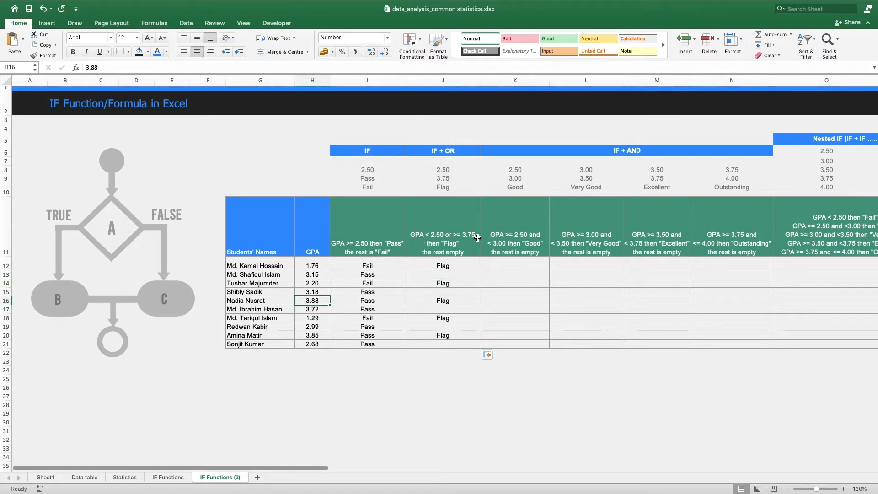
left_click(451, 303)
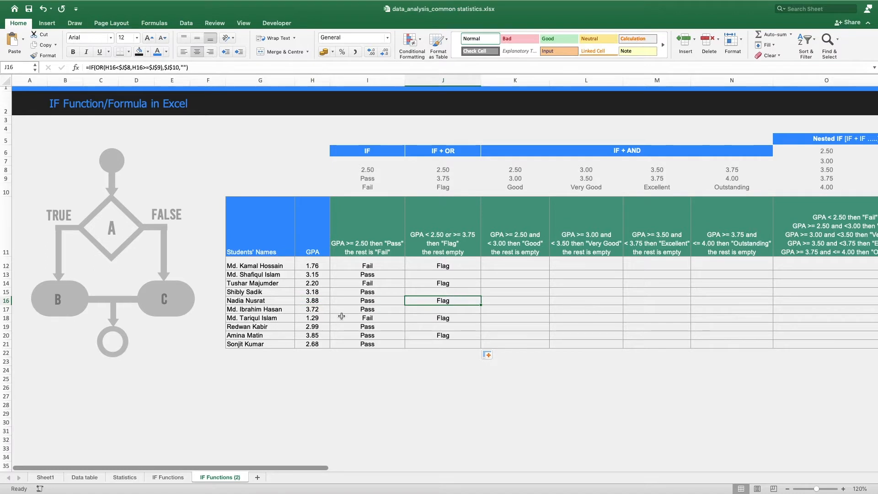
left_click(312, 311)
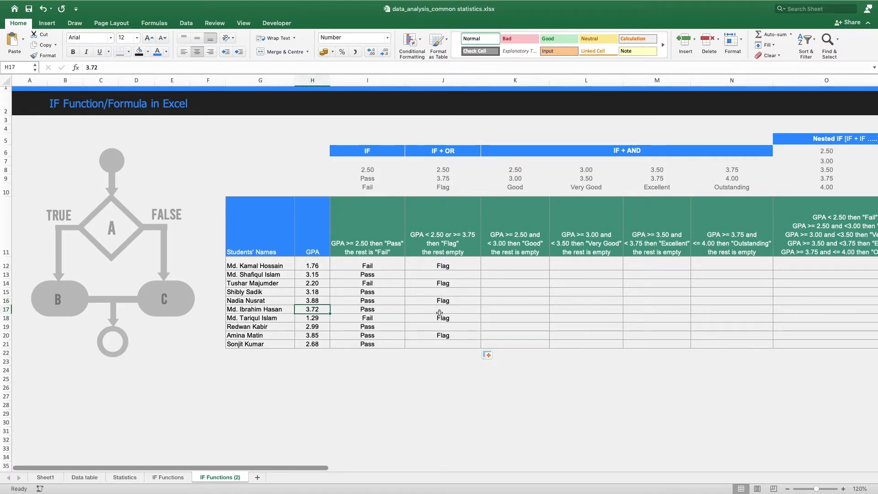
left_click(318, 319)
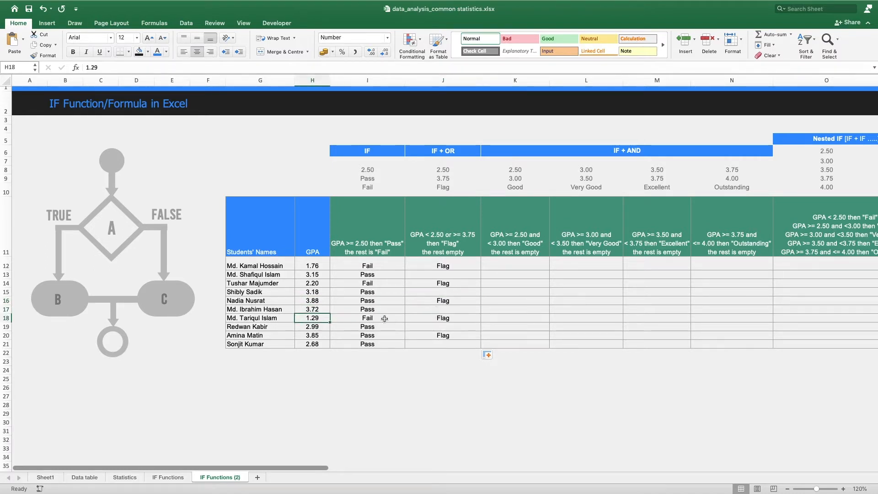
left_click(434, 334)
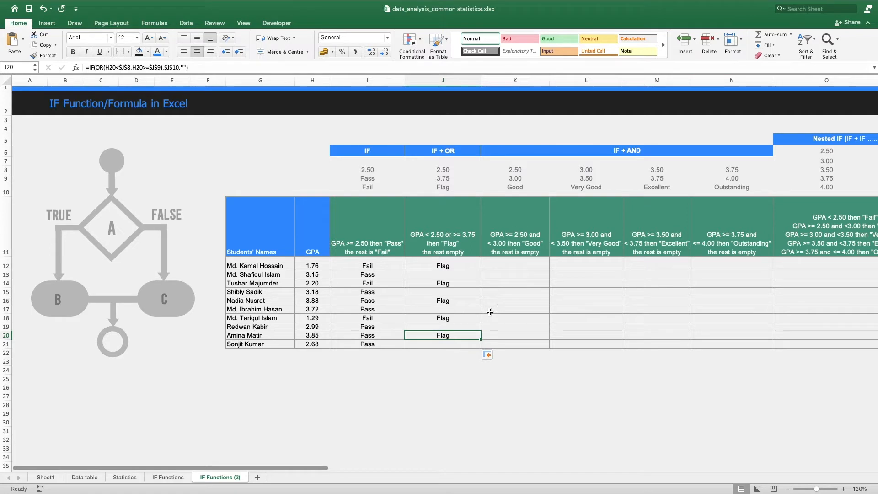
Step: Start an IF formula with a nested AND function in K12, using H12>=$K$8 as the first condition
left_click(512, 264)
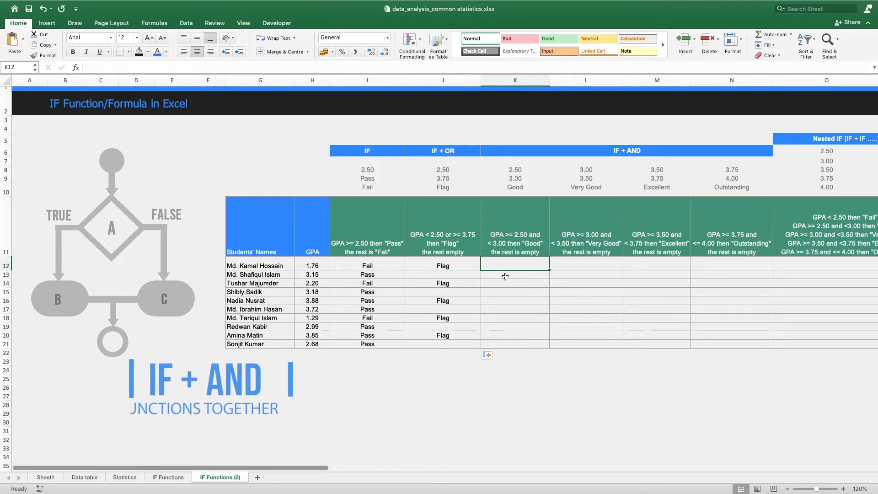
type("=")
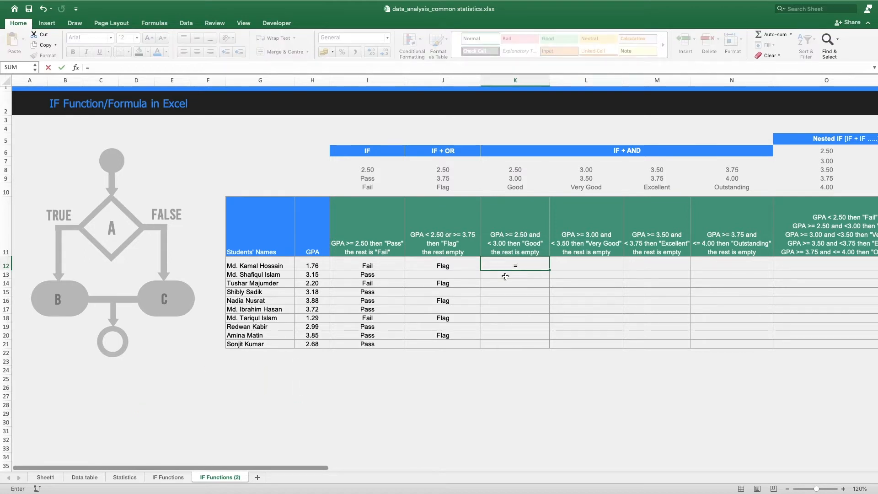
type("if(")
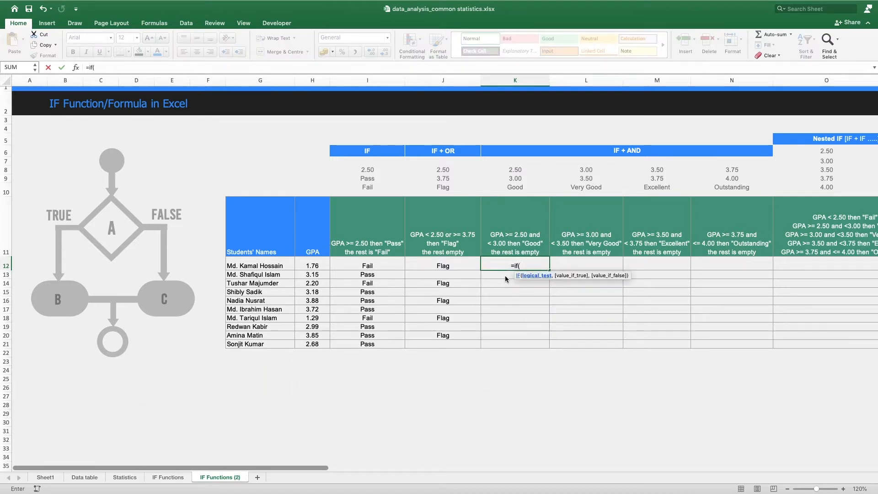
type("a")
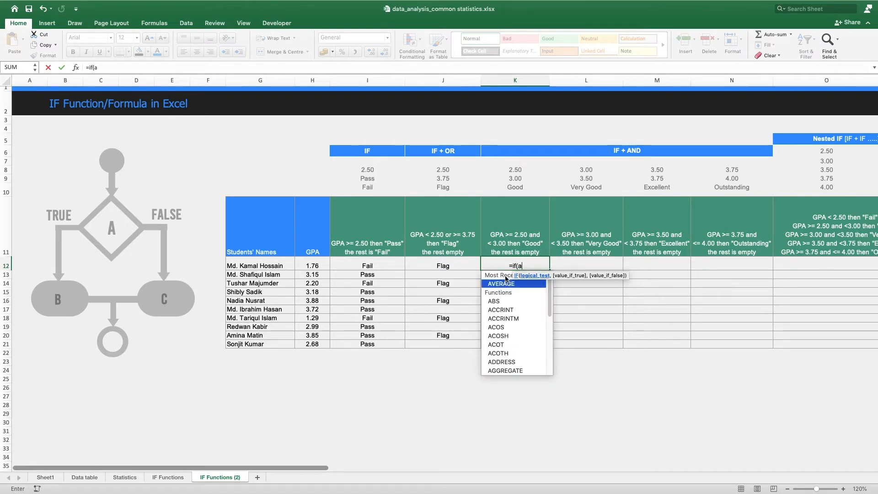
type("nd(")
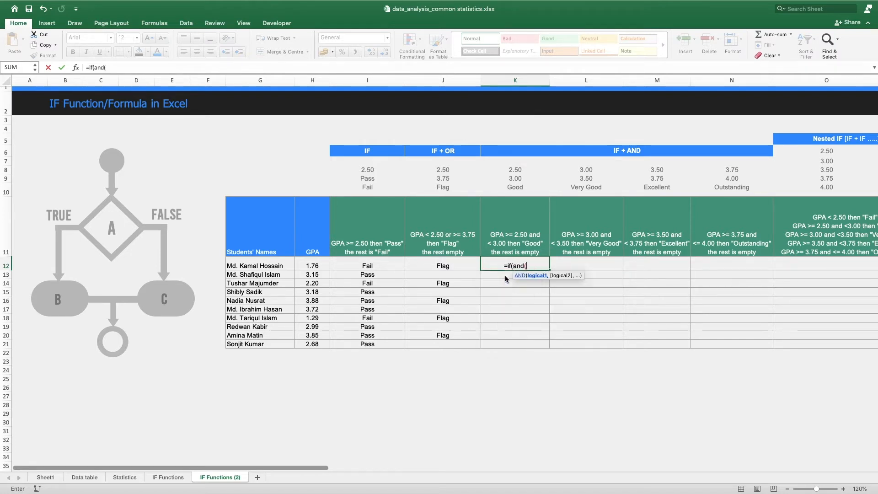
left_click(318, 266)
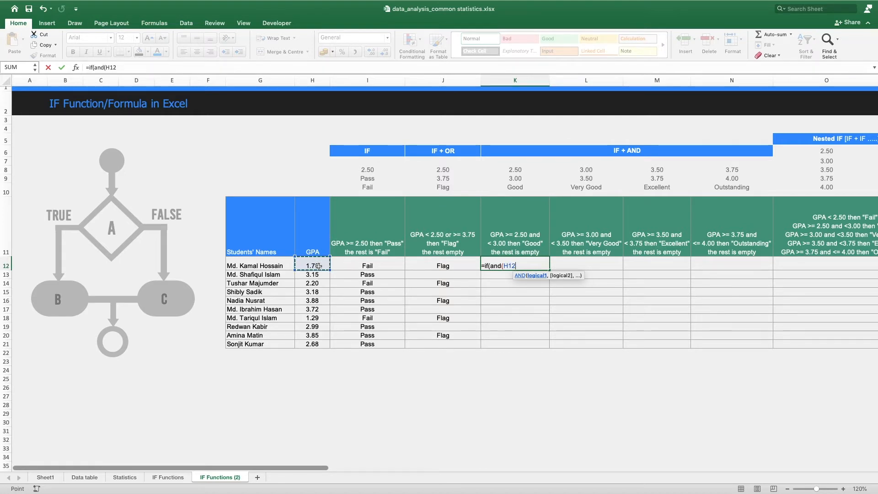
type(">=2")
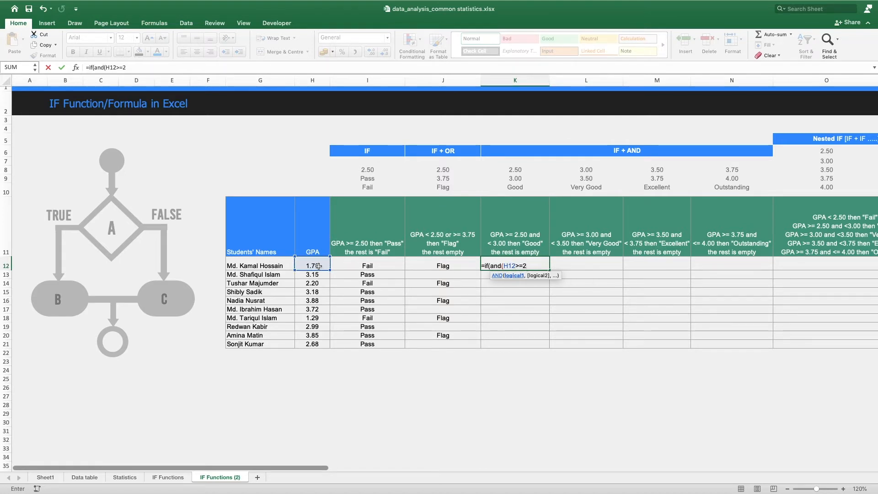
key("BackSpace")
left_click(519, 169)
key("F4")
type(",")
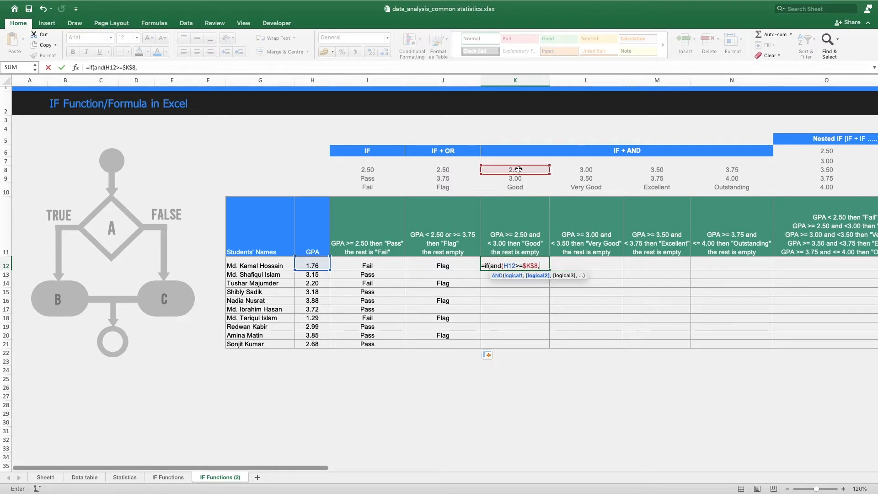
Step: Add H12<$K$9 as the second AND condition in the K12 formula and close the AND function
left_click(321, 264)
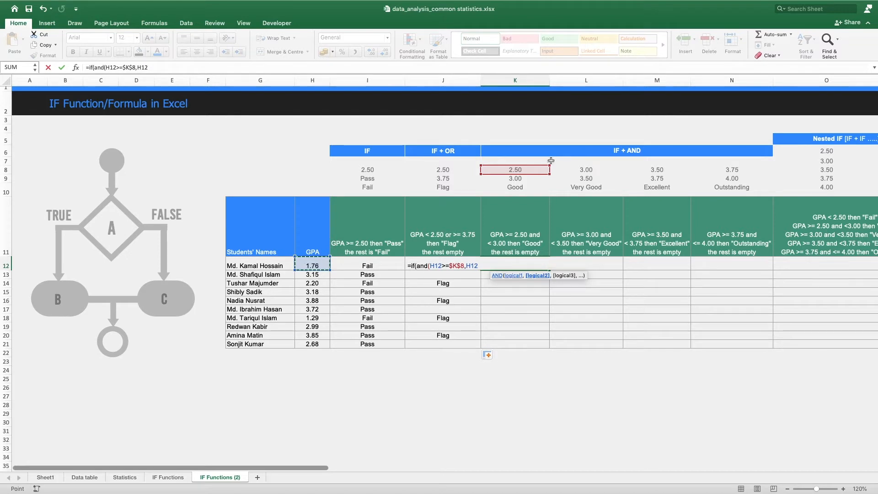
type("<")
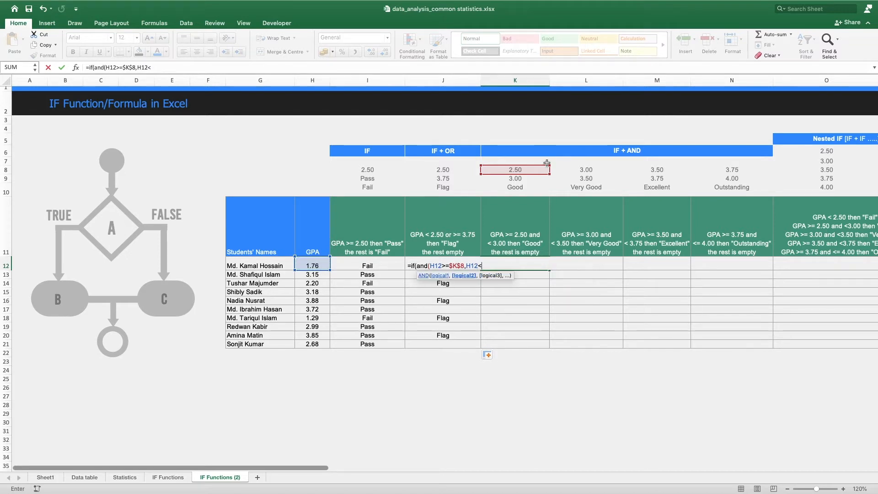
left_click(518, 179)
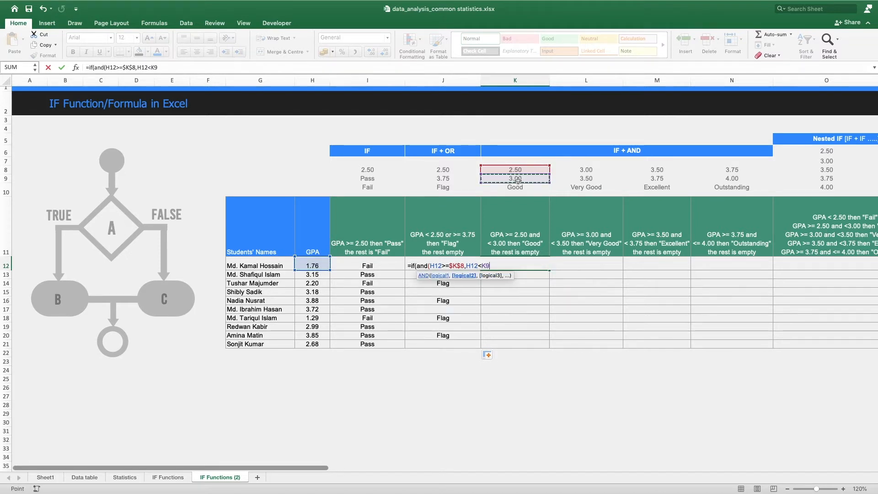
key("F4")
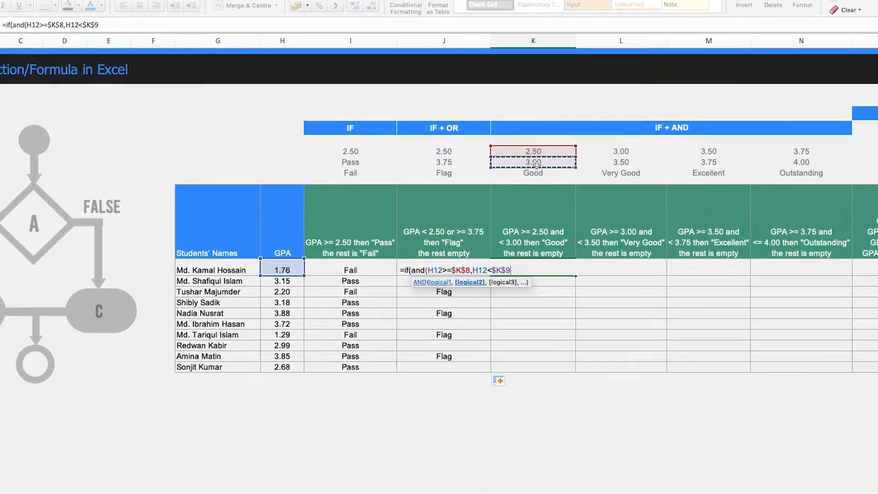
type("),")
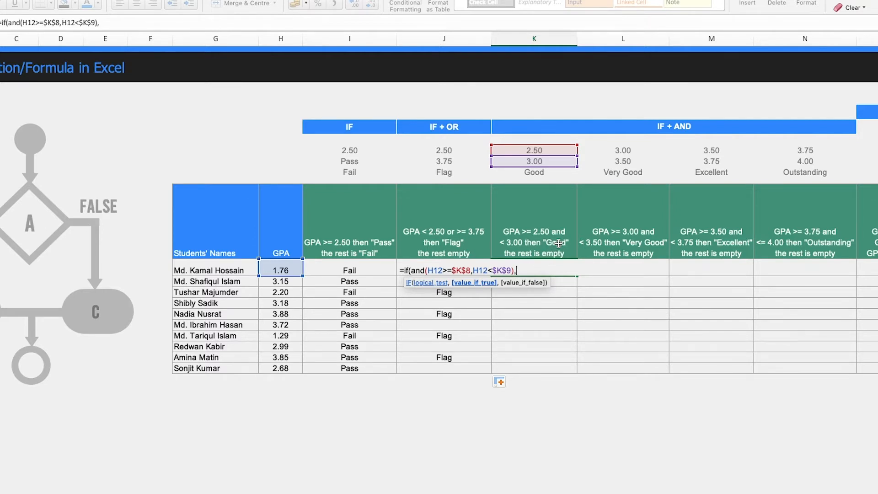
Step: Complete the K12 formula with $K$10 as the value if true and "" as the value if false
left_click(542, 175)
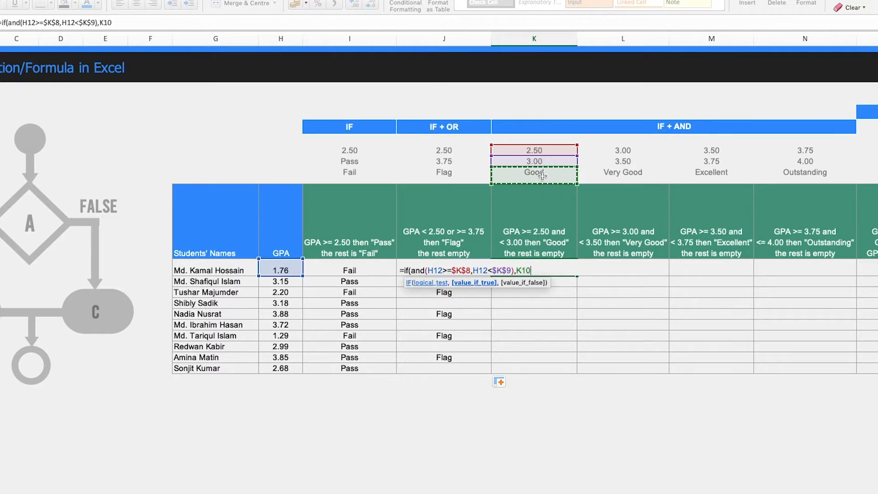
key("F4")
type(",")
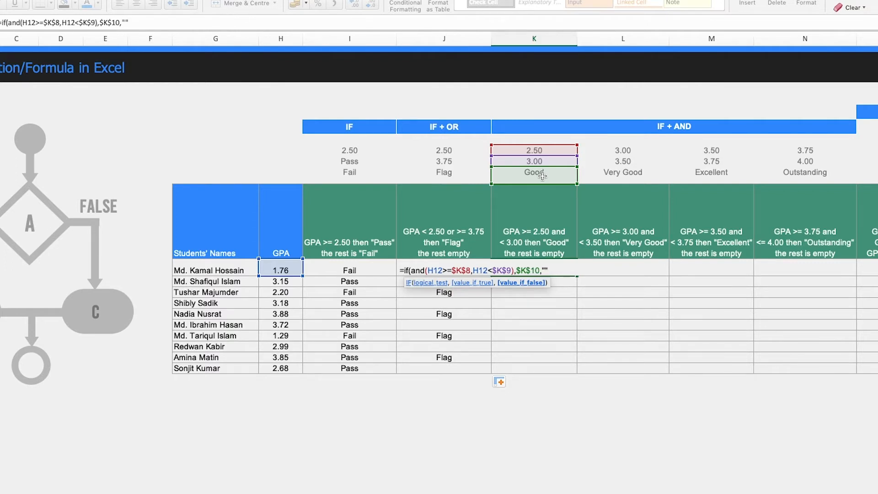
type(")")
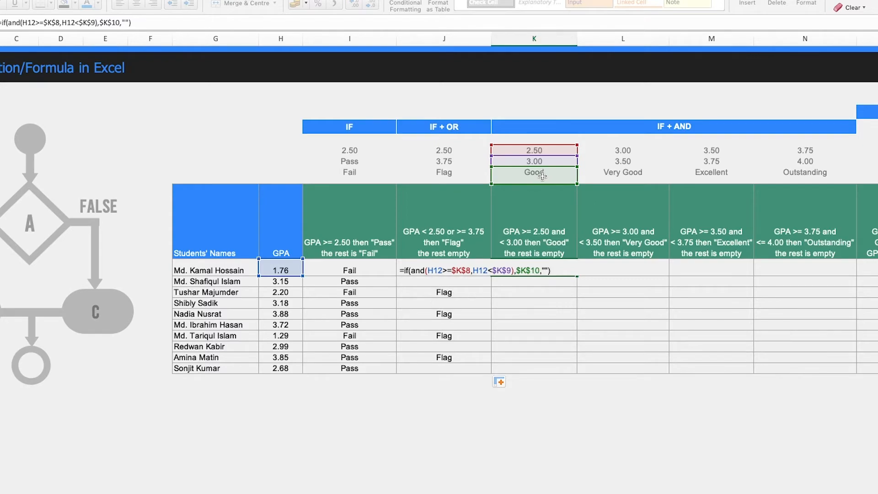
key("Return")
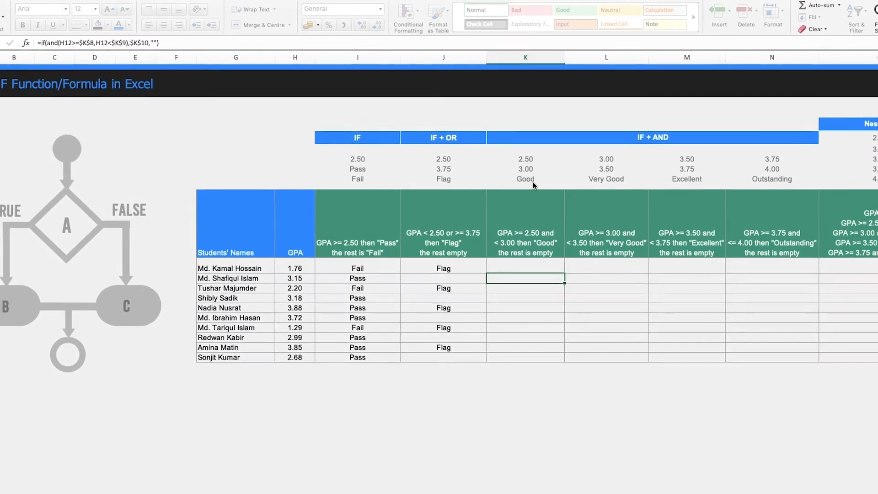
Step: Fill the K12 formula down through K21 and check the results in K19 and K21
left_click(540, 270)
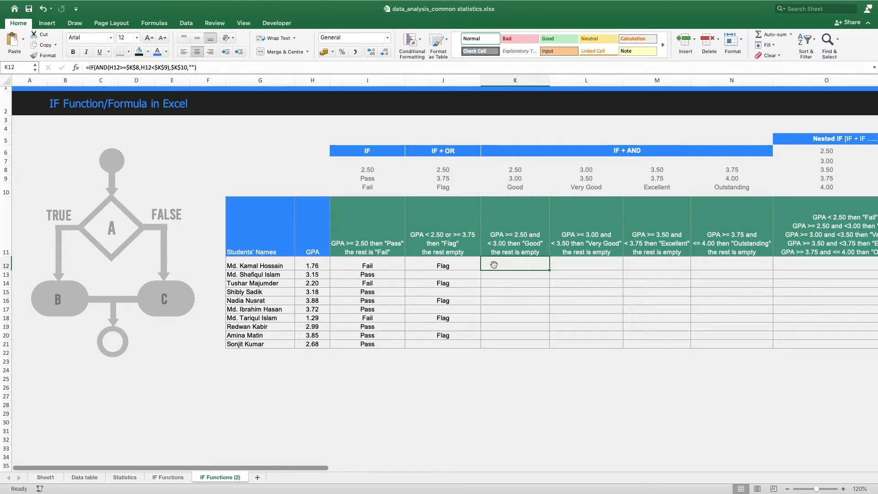
left_click_drag(551, 271, 547, 348)
left_click(515, 363)
left_click(509, 326)
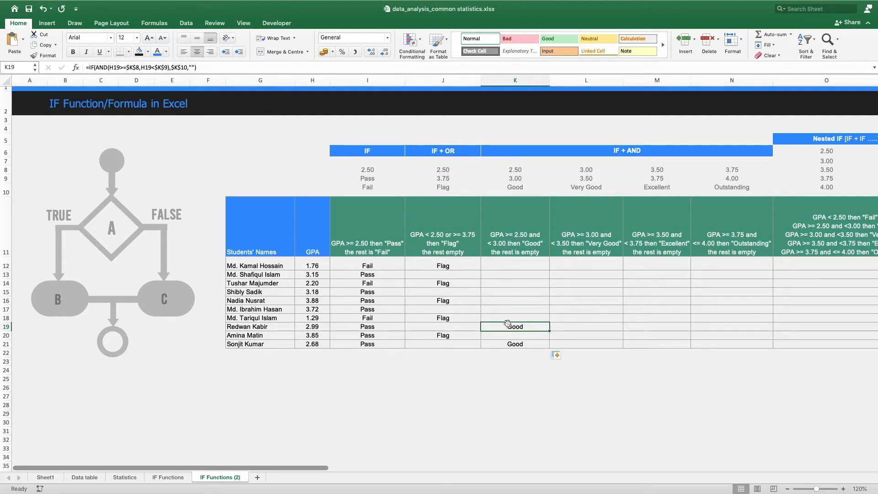
left_click(519, 345)
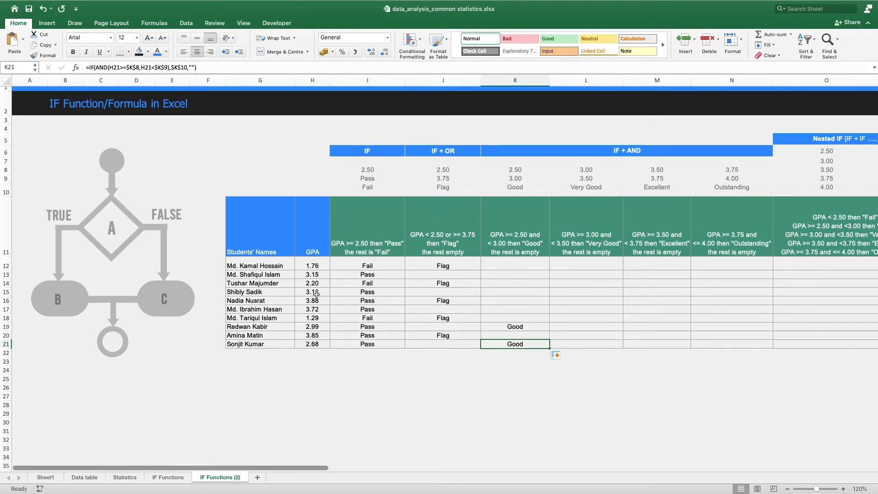
Step: Set the GPA in H12 to 2.98 and check the formula results in I12, J12 and K12
left_click(320, 269)
type("2.9")
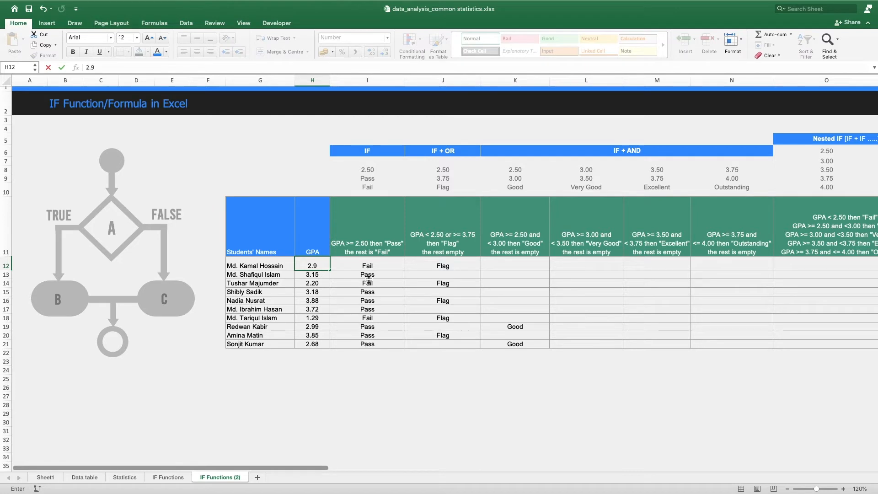
type("8")
key("Tab")
key("Right")
key("Left")
key("Left")
key("Right")
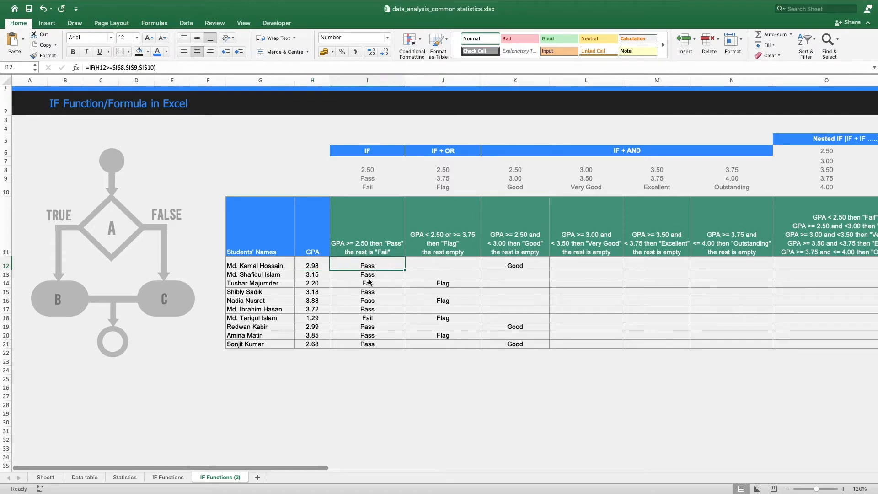
key("Right")
key("Right")
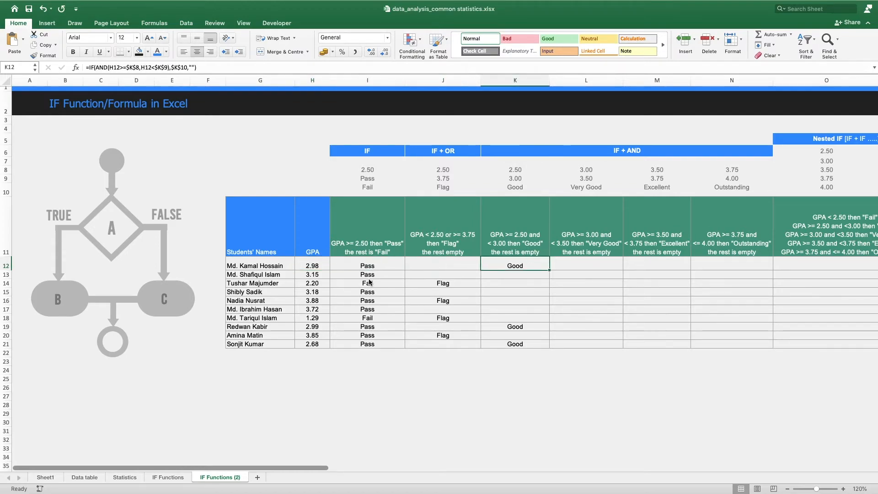
Step: Start an IF formula with a nested AND function in L12, using H12>=$L$8 as the first condition
key("Right")
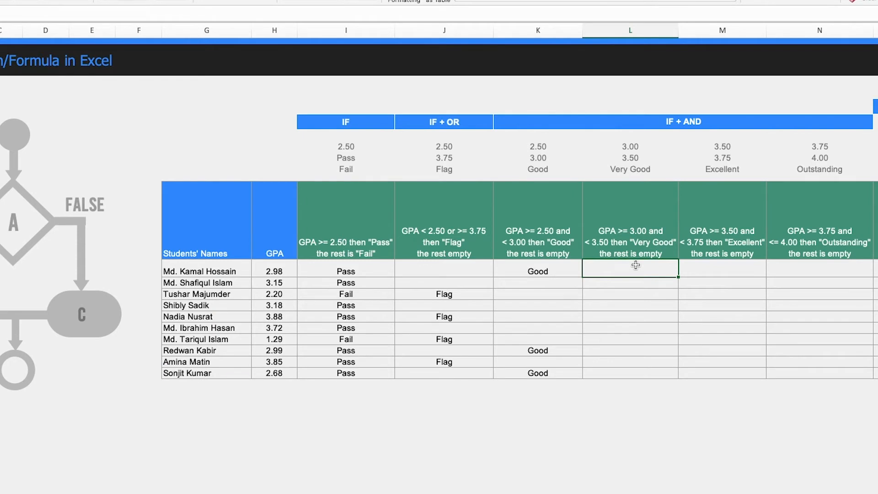
type("if")
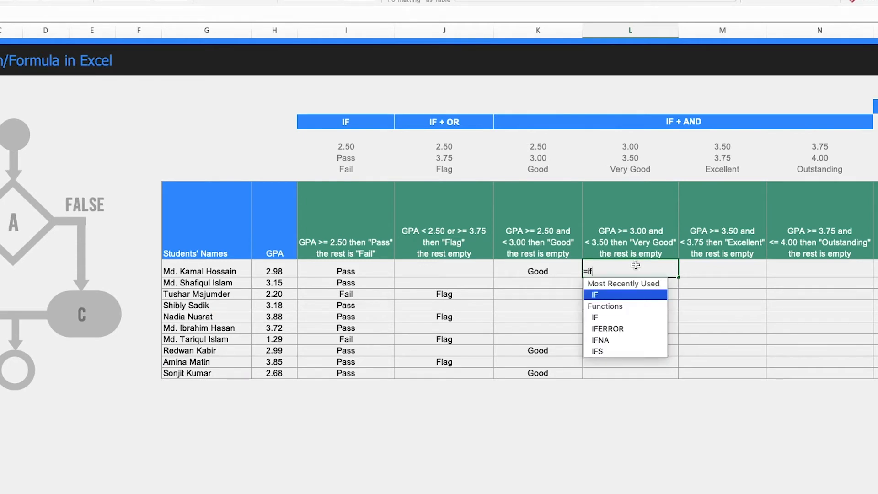
type("(and(")
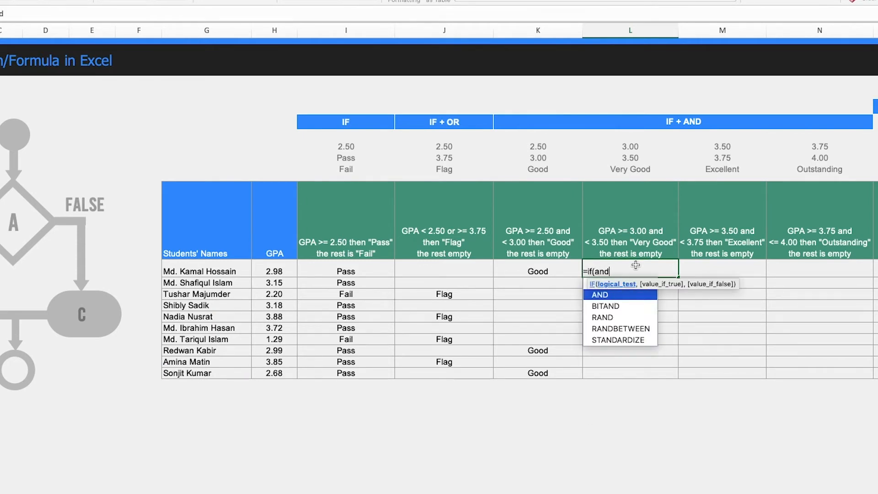
left_click(292, 271)
type(">=")
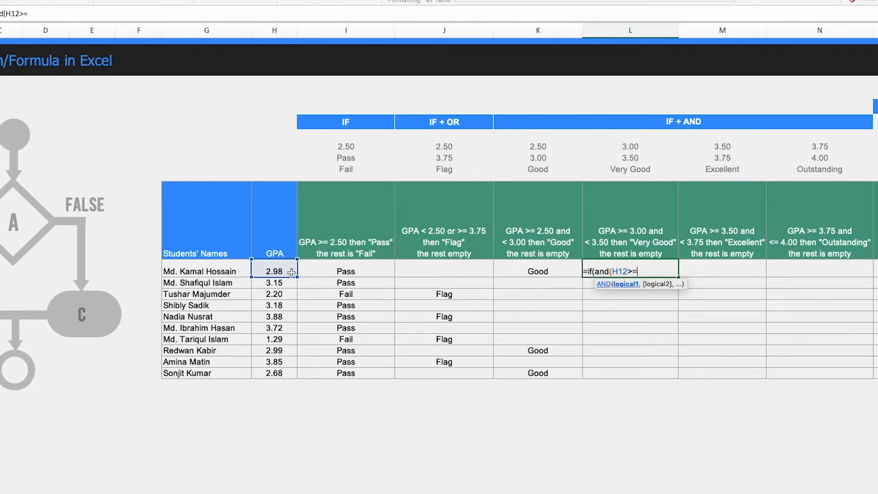
left_click(641, 147)
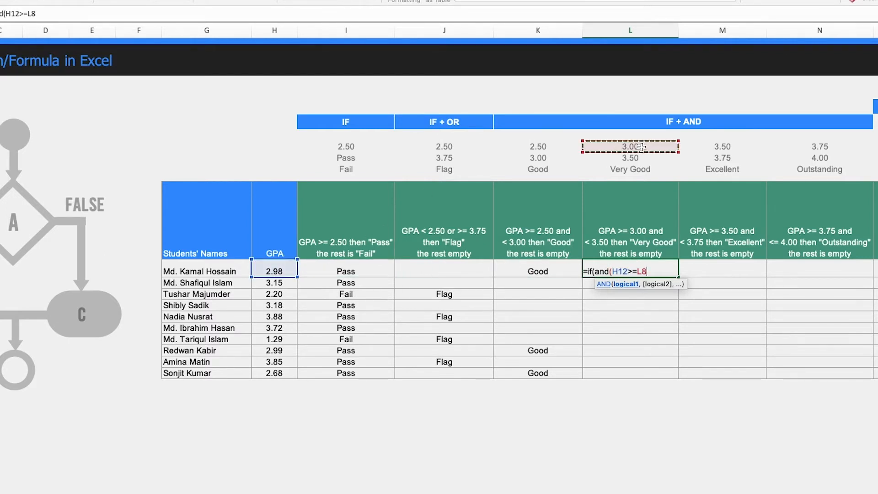
key("F4")
type(",")
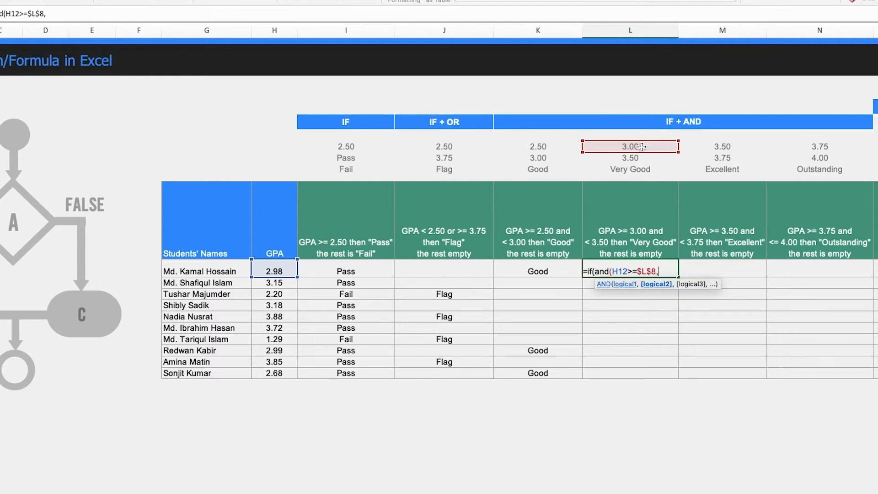
Step: Add H12<$L$9 as the second AND condition in the L12 formula and close the AND function
left_click(275, 270)
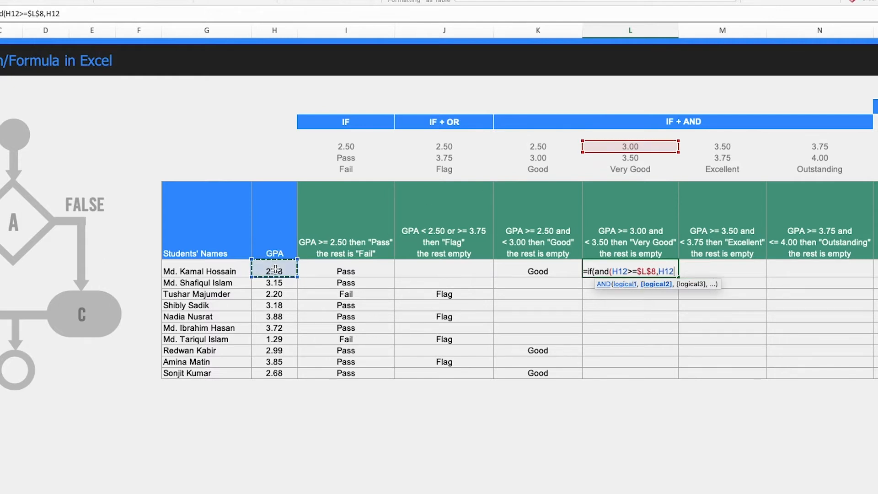
type("<")
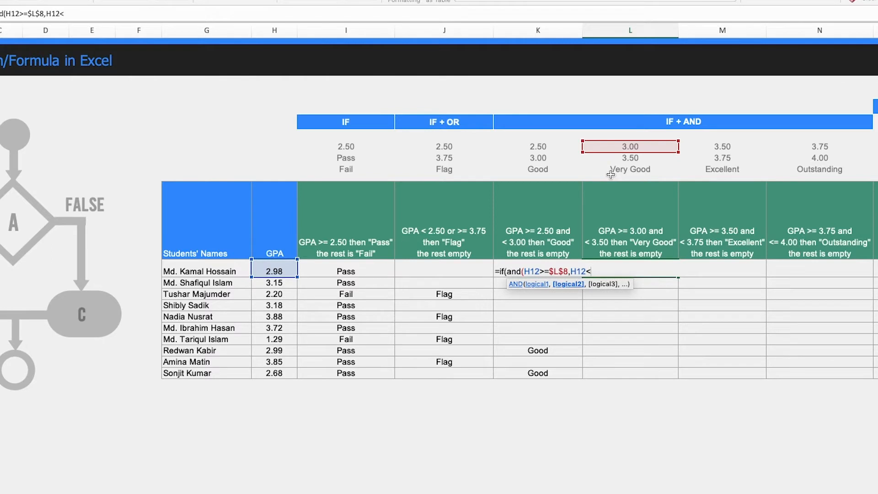
left_click(628, 157)
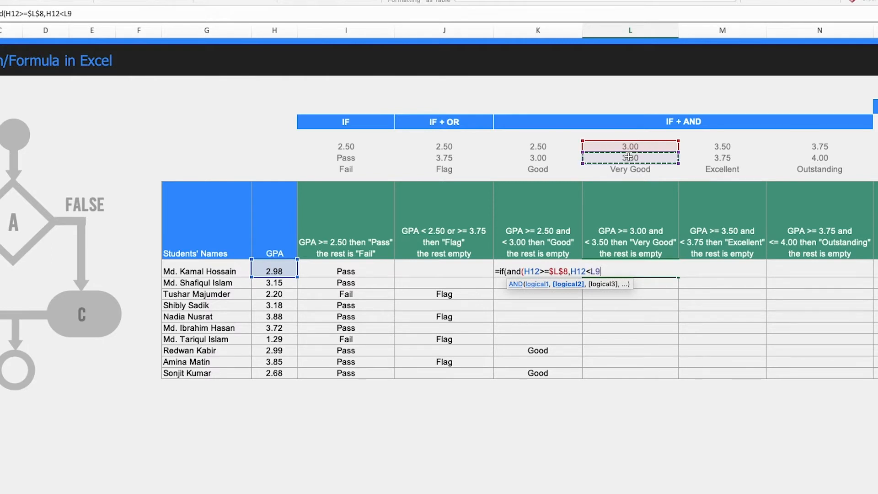
key("F4")
type("),")
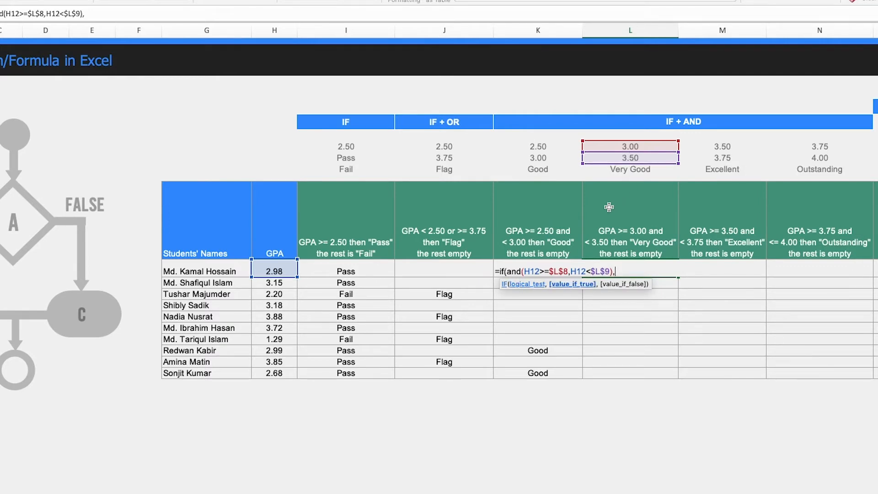
Step: Complete the L12 formula with $L$10 as the value if true and an empty string ("") as the value if false
left_click(633, 172)
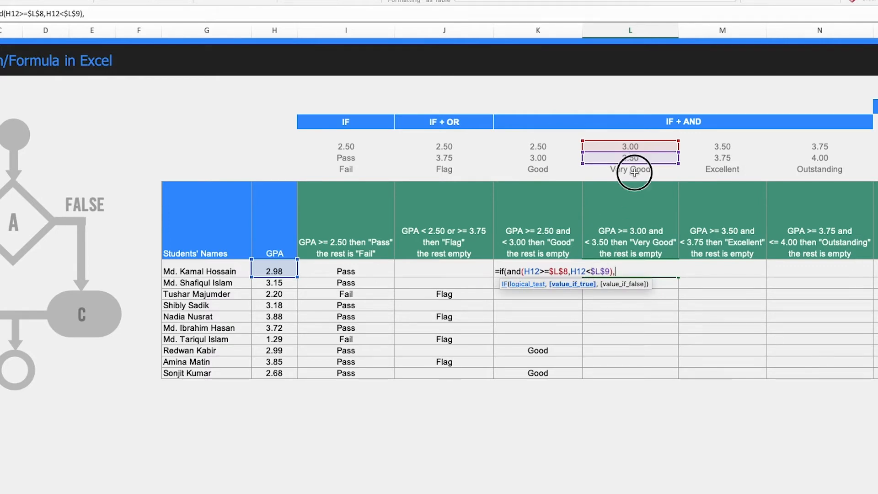
key("F4")
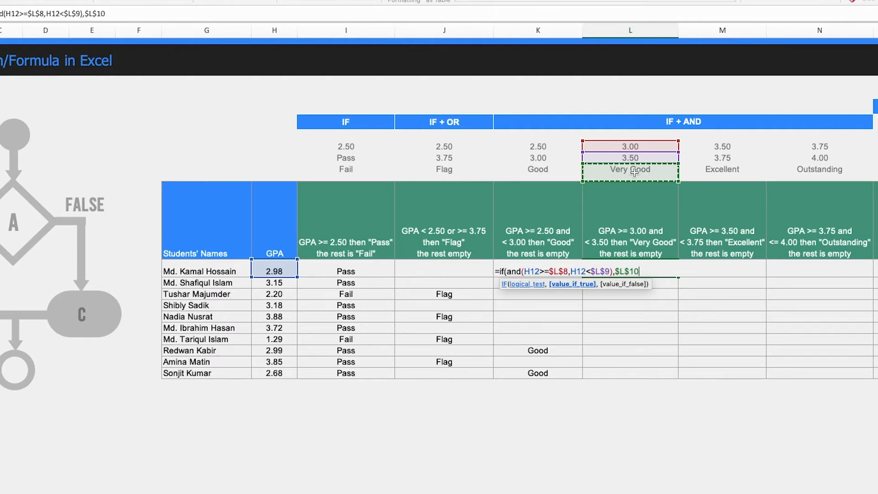
type(",")
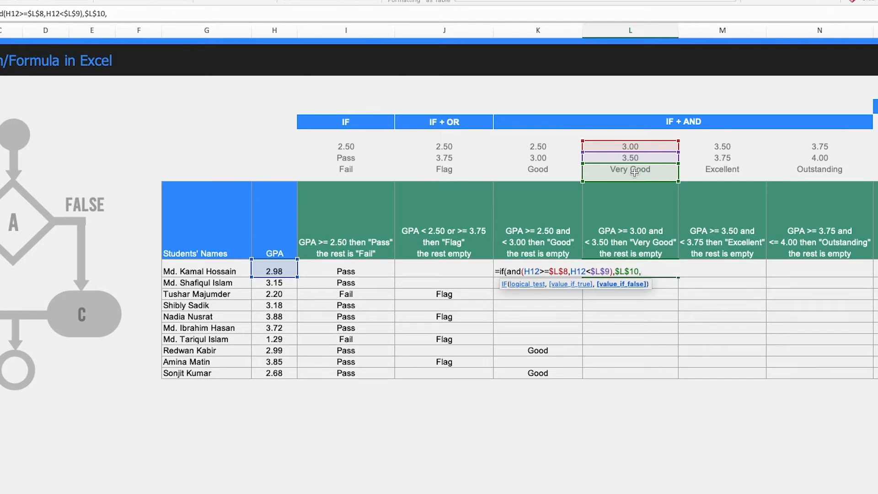
type(")")
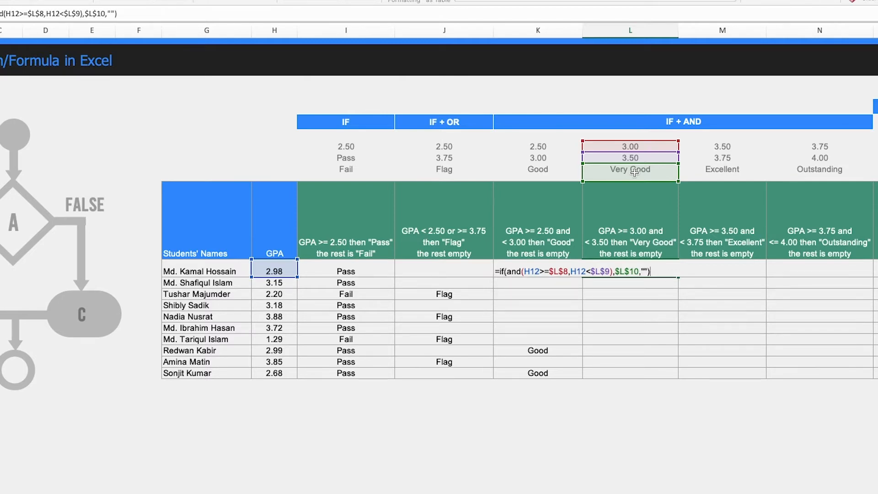
key("Return")
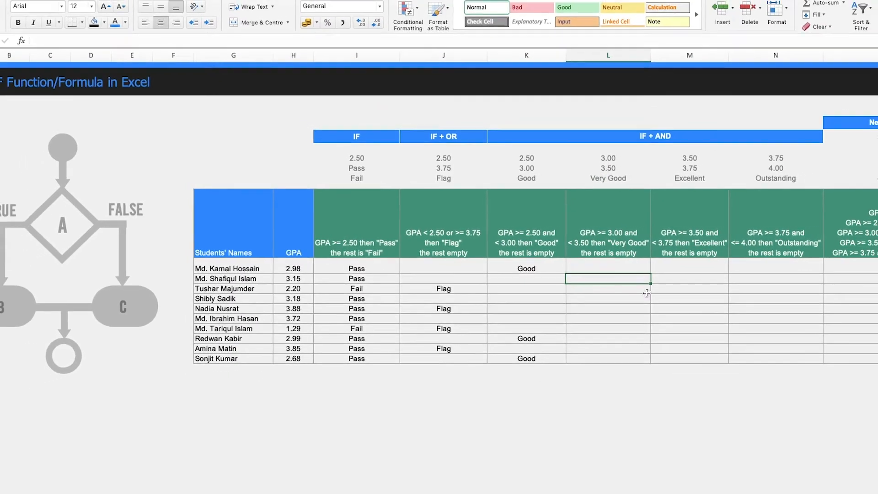
Step: Fill the L12 formula down through L21 and check the GPA in H13 against its result
key("Up")
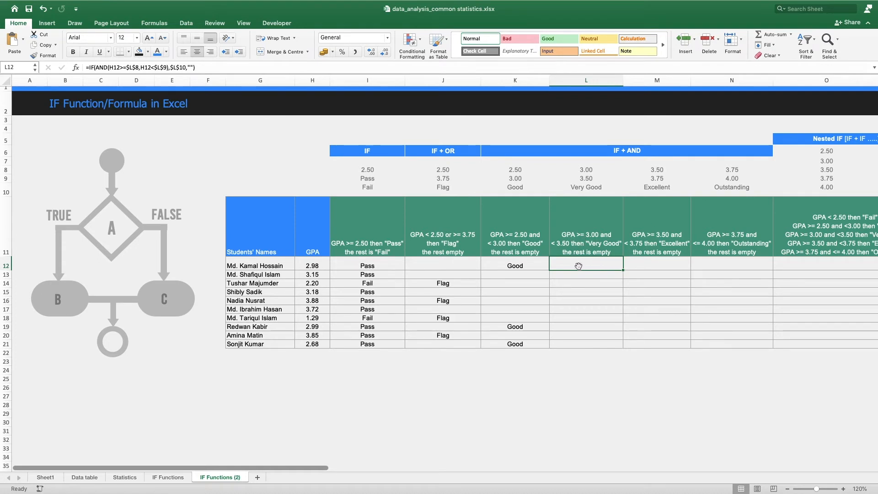
left_click_drag(624, 270, 622, 349)
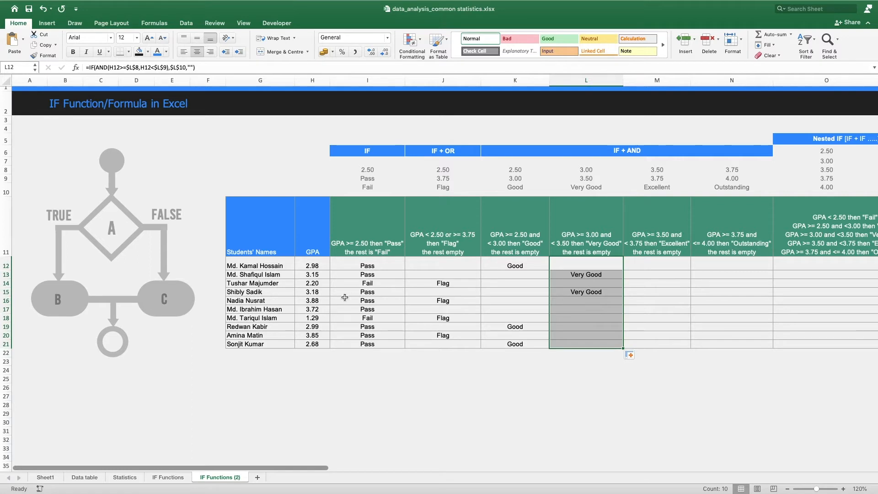
left_click(322, 274)
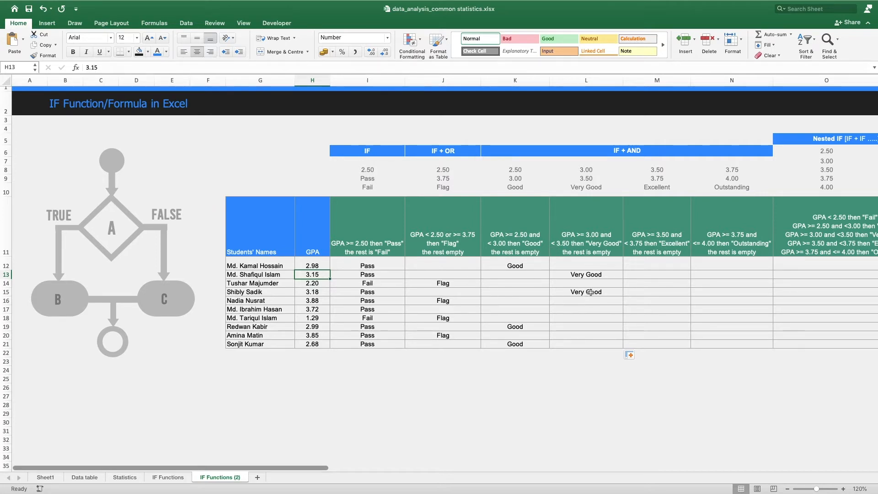
Step: Start an IF formula with a nested AND function in M12, using H12>=$M$8 as the first condition
left_click(666, 264)
type("=")
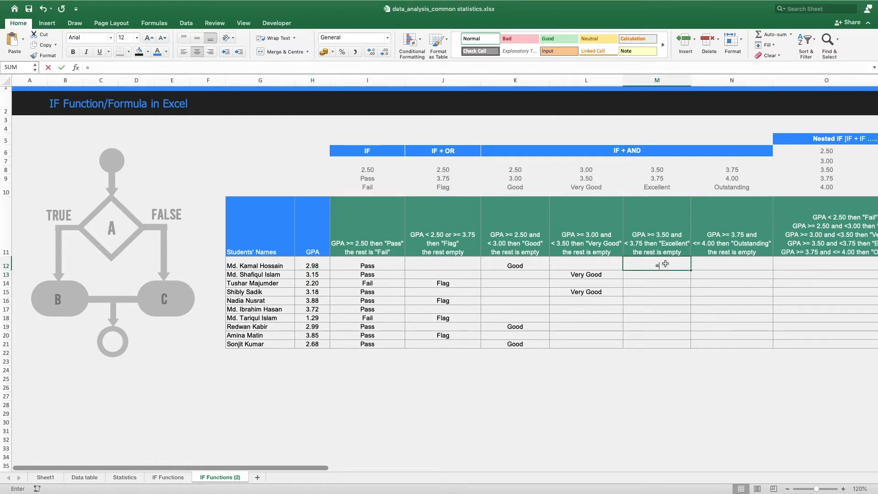
type("if(and(")
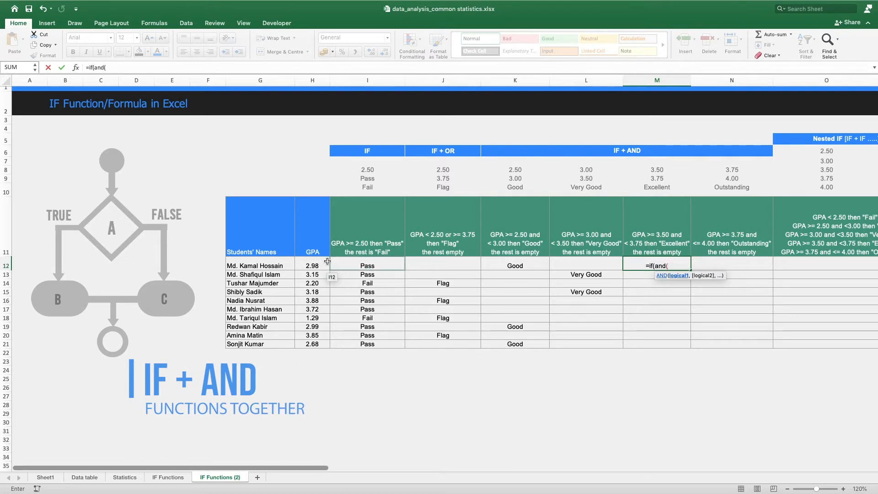
left_click(313, 265)
type(">=")
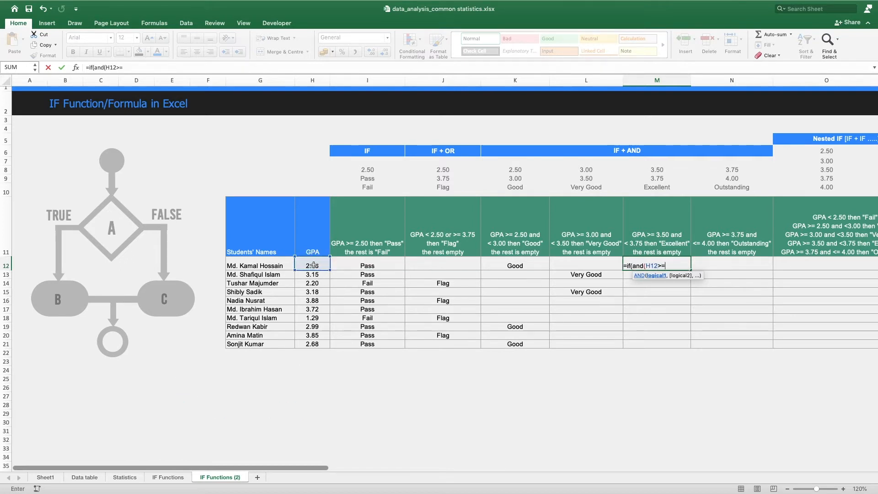
left_click(658, 171)
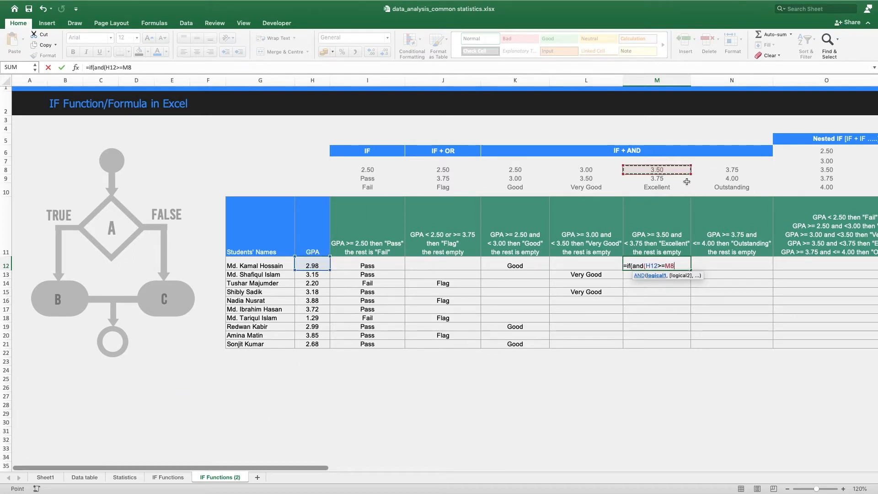
key("F4")
type(",")
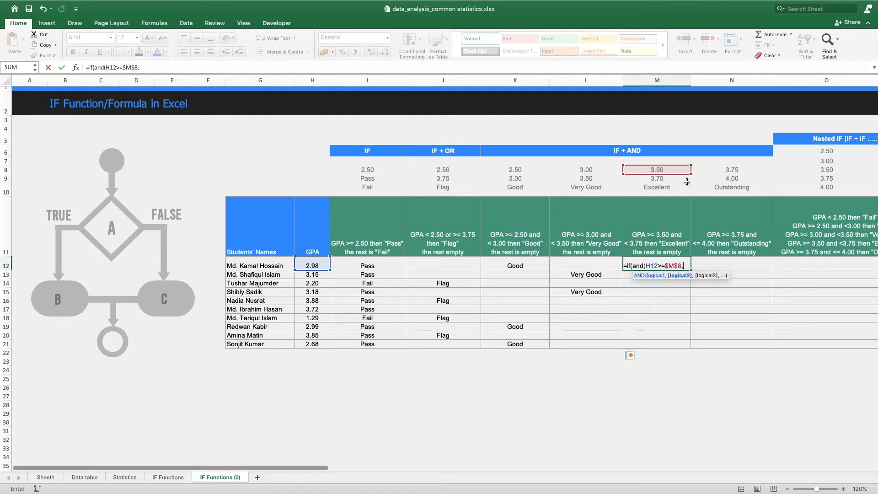
Step: Add H12<$M$9 as the second AND condition in the M12 formula and close the AND function
left_click(318, 264)
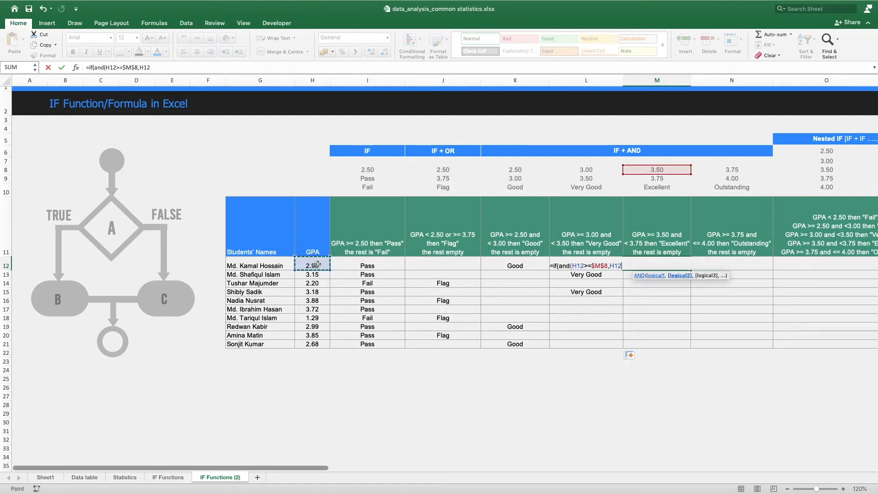
type("<")
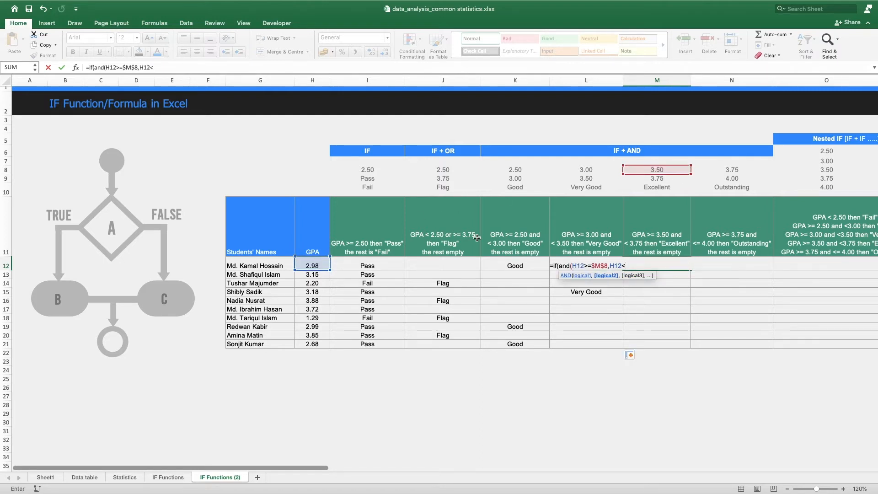
left_click(664, 180)
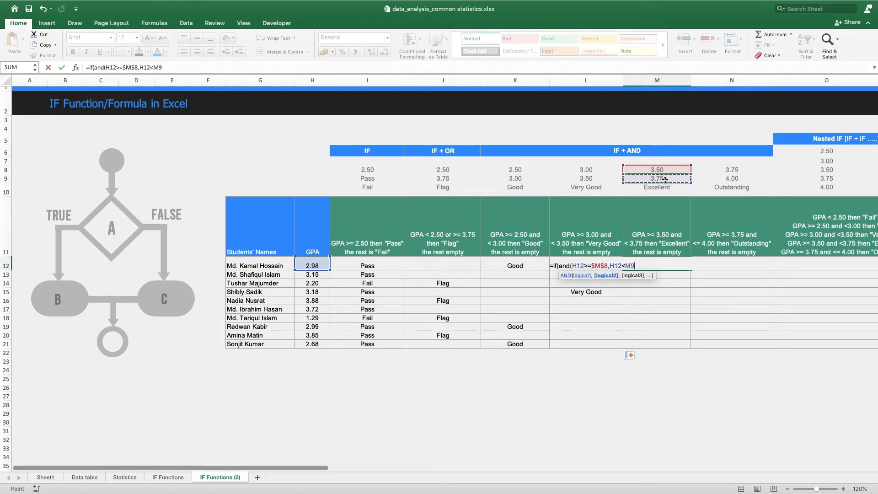
key("F4")
type(")")
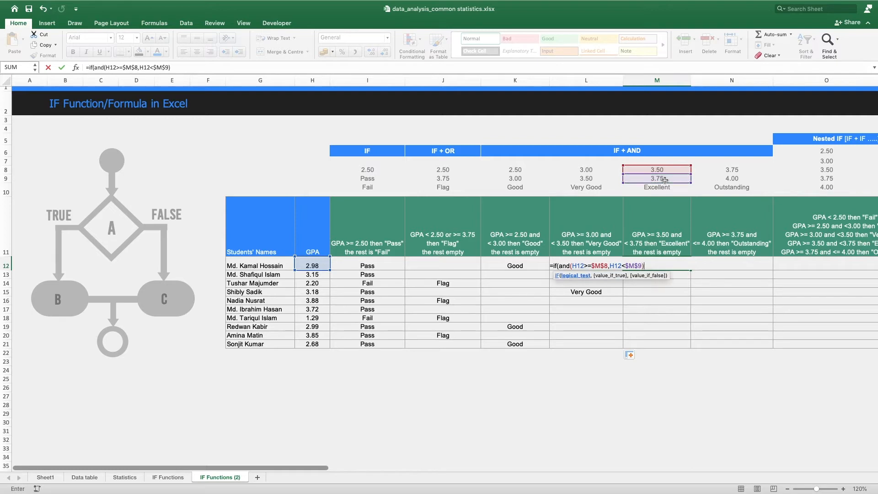
Step: Complete the M12 formula with $M$10 as the value if true and an empty string ("") as the value if false
type(",")
left_click(662, 188)
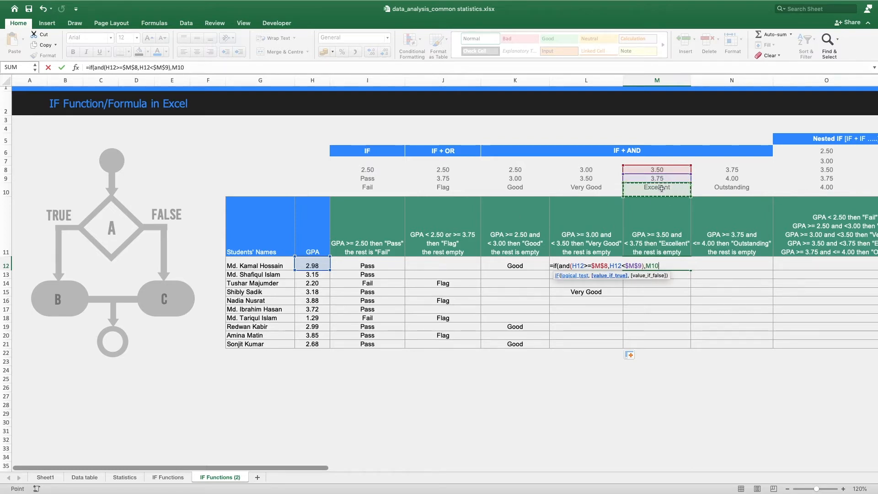
key("F4")
type(",")
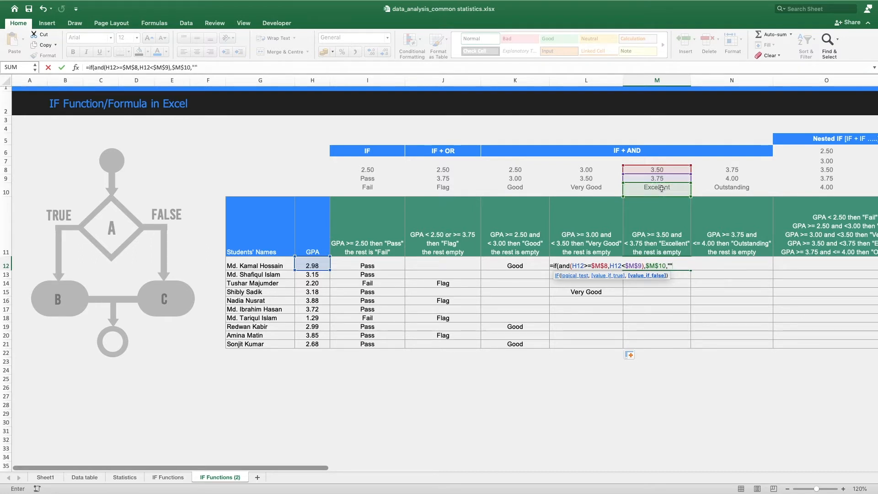
type("\"\")")
key("Return")
Step: Fill the M12 formula down through M21 and check the result in M17 against the GPA in H17
key("Up")
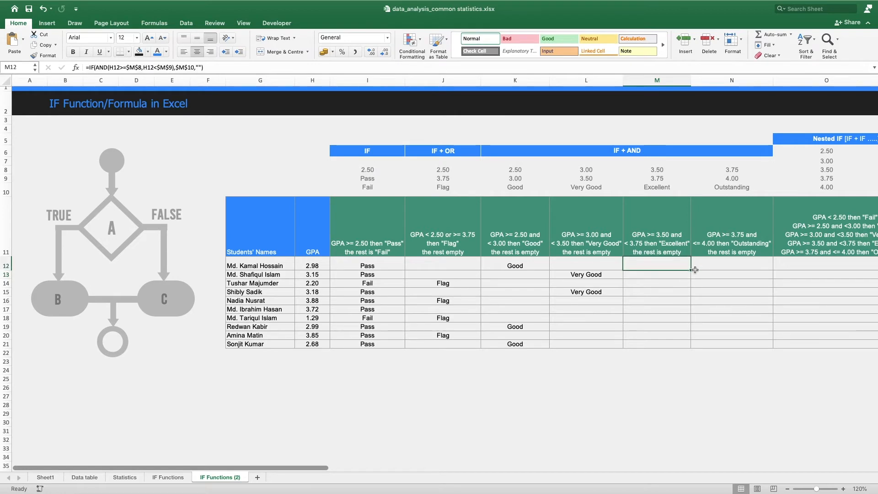
left_click_drag(691, 270, 690, 350)
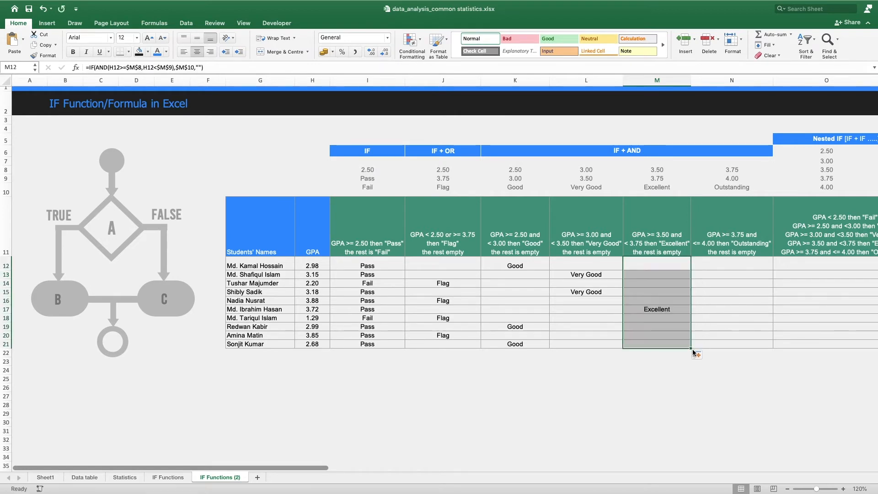
left_click(653, 310)
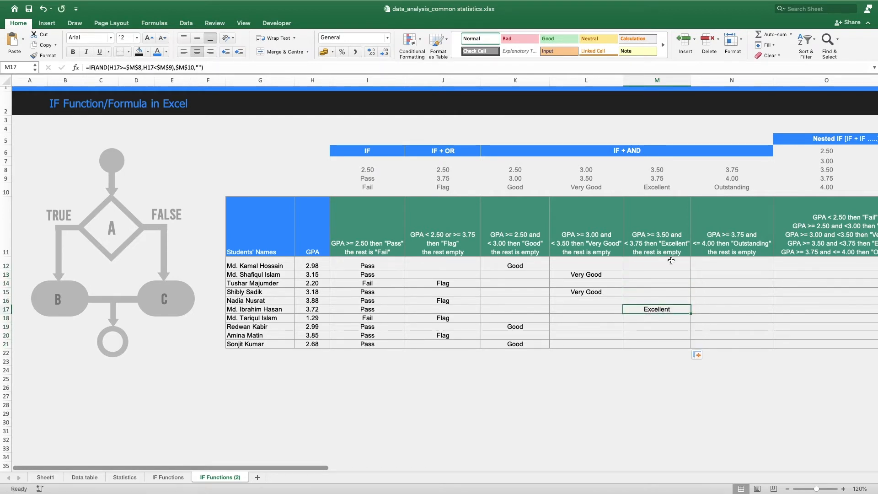
left_click(317, 309)
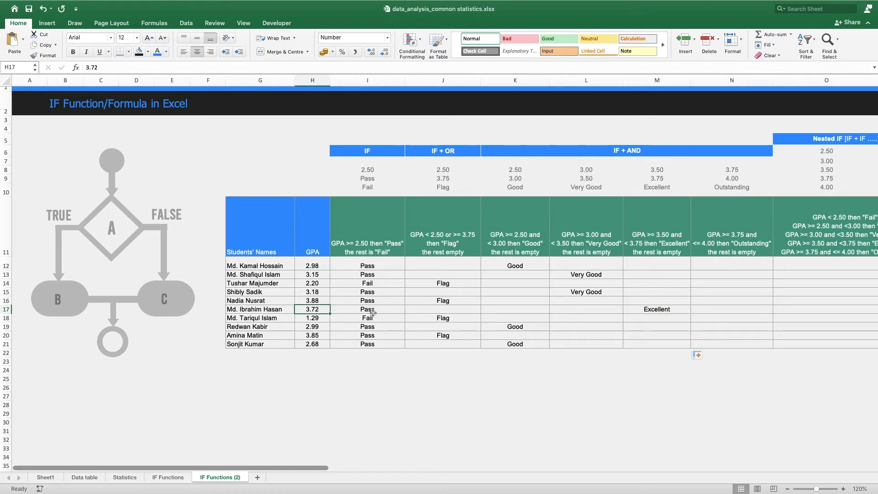
key("Right")
key("Right")
key("Right")
key("Right")
key("Right")
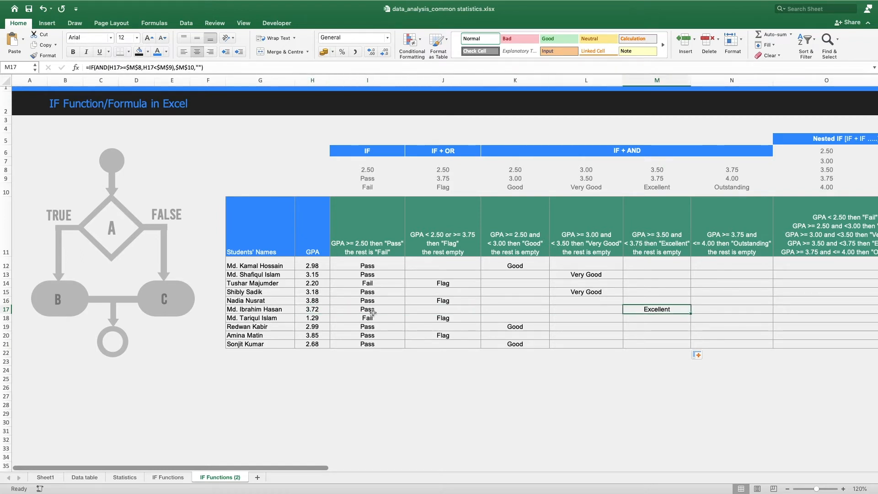
Step: Start an IF formula with a nested AND function in N12, using H12>=$N$8 as the first condition
key("Right")
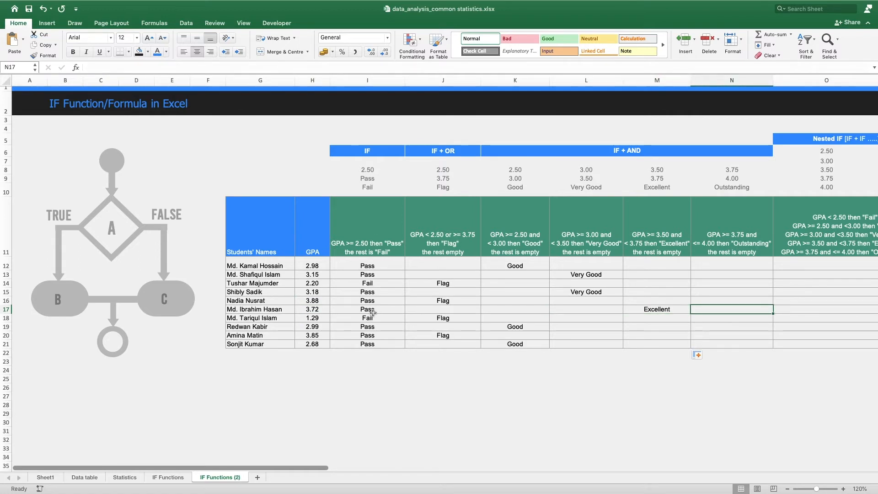
key("Up")
key("Up")
key("Up")
key("Up")
key("Up")
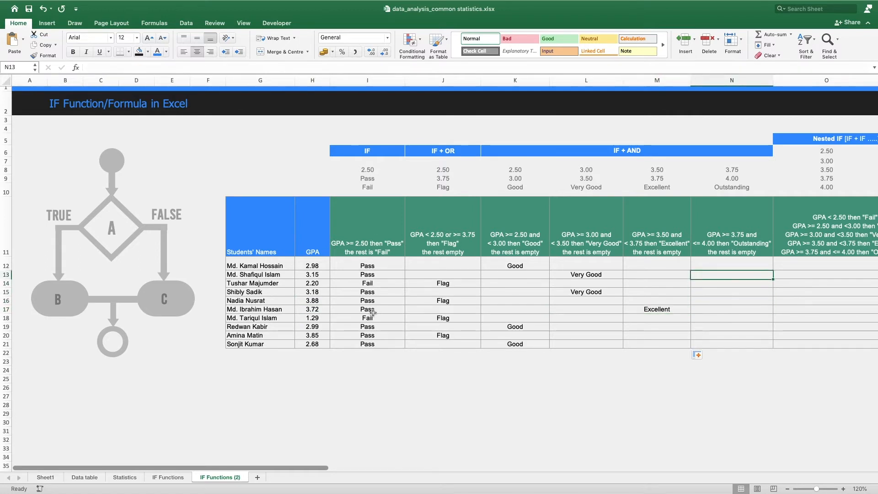
type("=if")
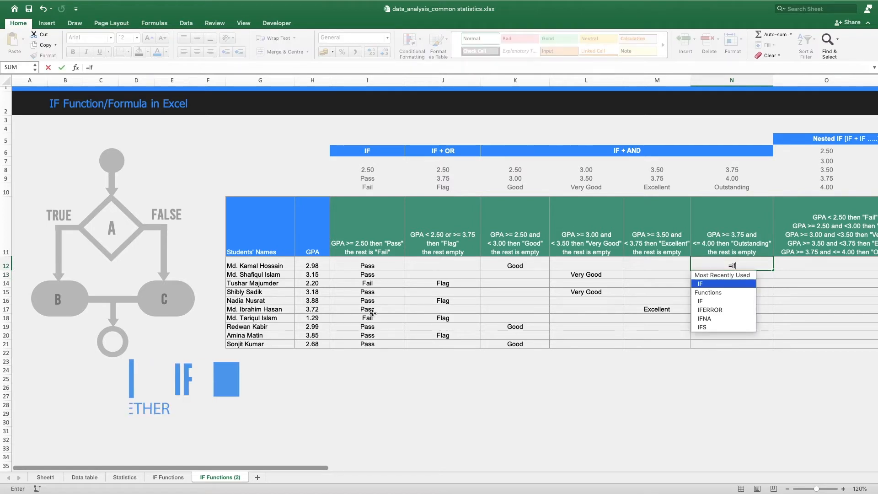
type("(and(")
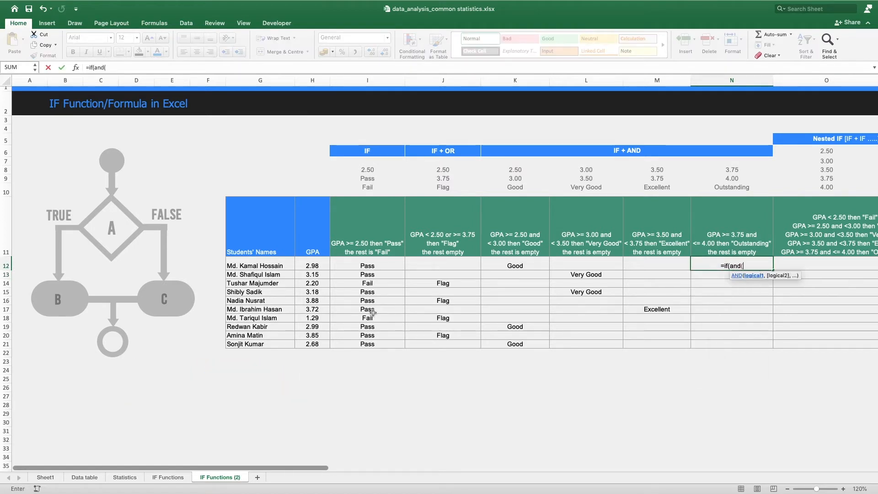
left_click(320, 266)
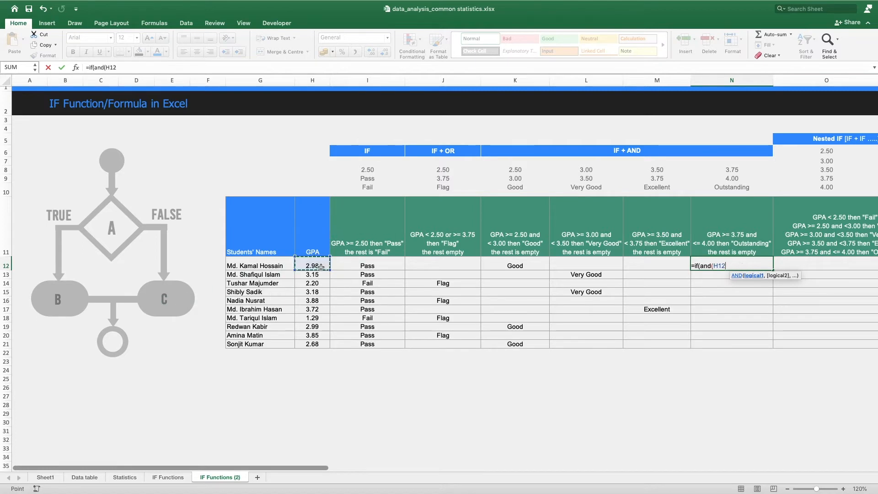
type(">=")
left_click(735, 169)
key("F4")
type(",")
Step: Add H12<=$N$9 as the second AND condition in the N12 formula and close the AND function
left_click(321, 263)
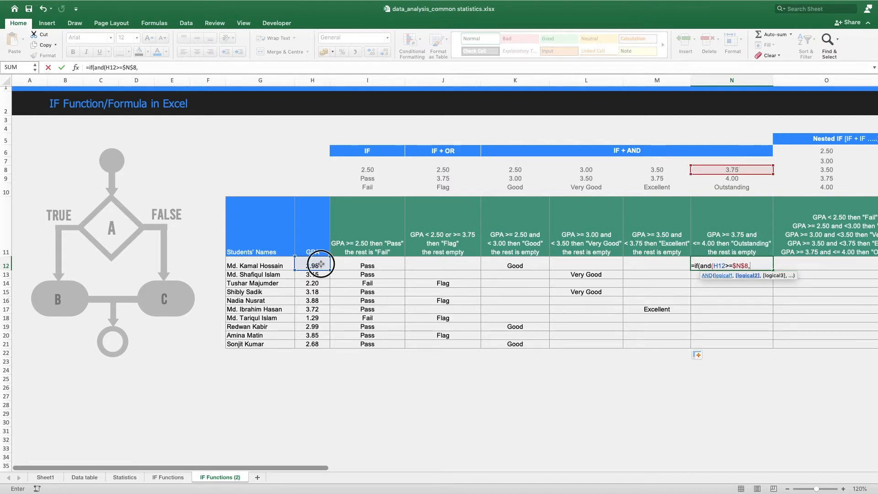
type("<")
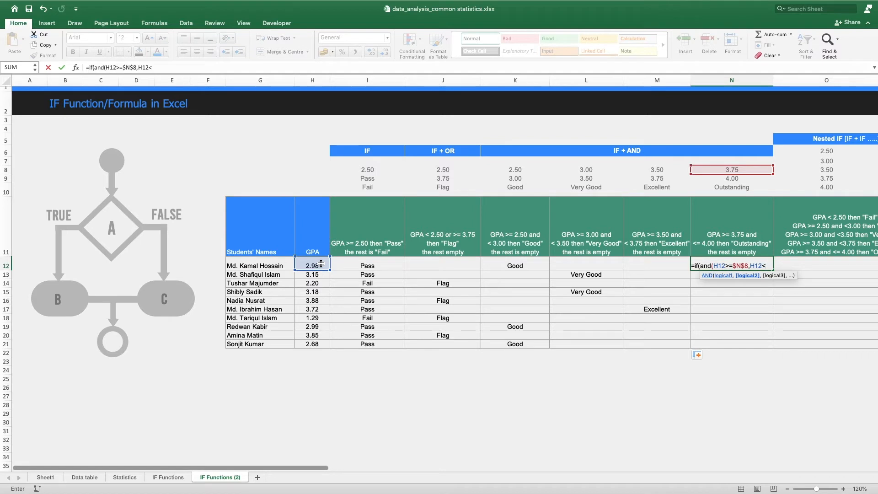
type("=")
left_click(737, 181)
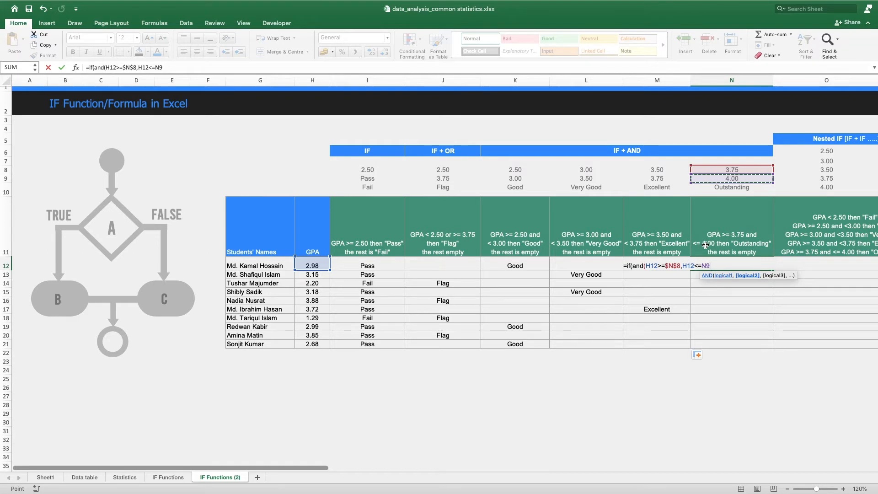
key("F4")
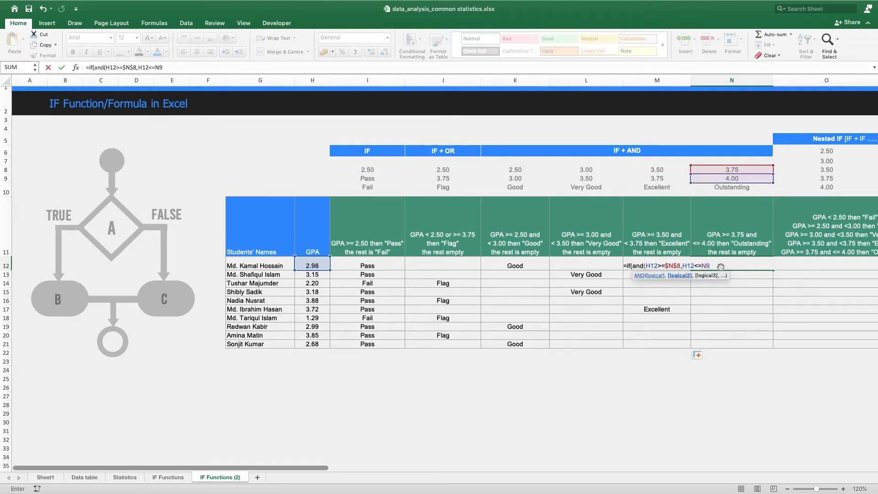
type("),")
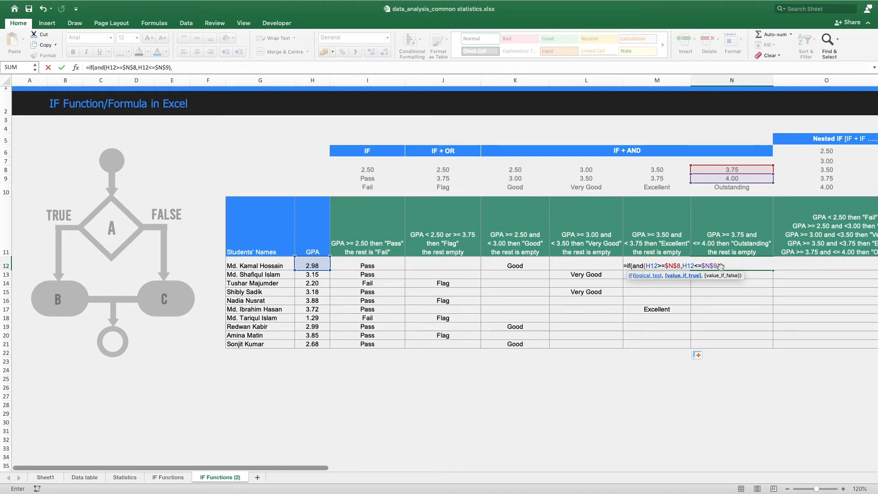
Step: Complete the N12 formula with $N$10 as the value if true and an empty string ("") as the value if false
left_click(730, 189)
key("F4")
type(",")
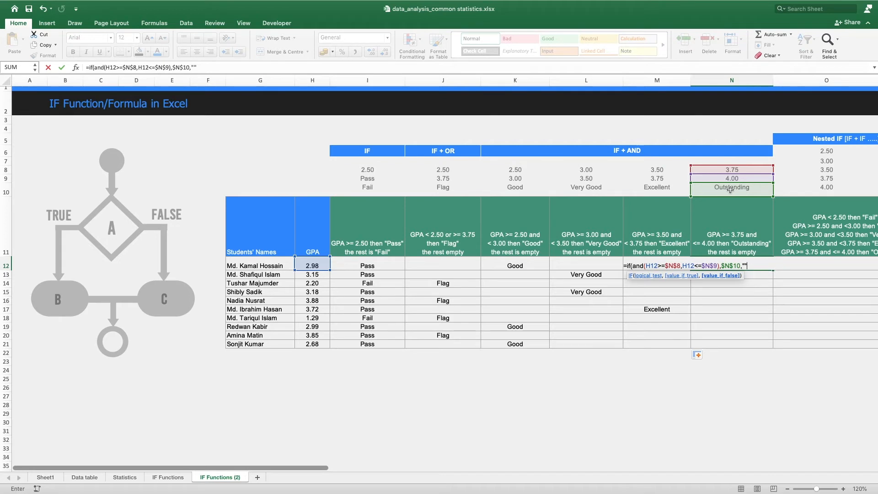
type(")")
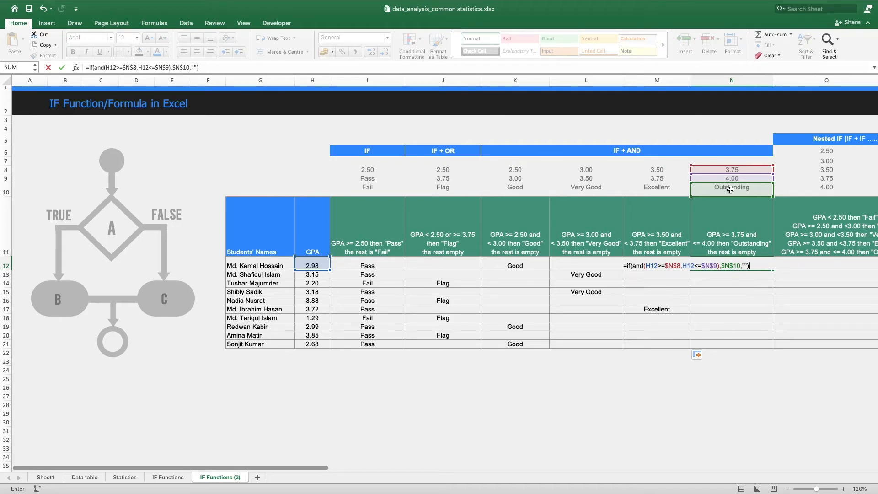
key("Return")
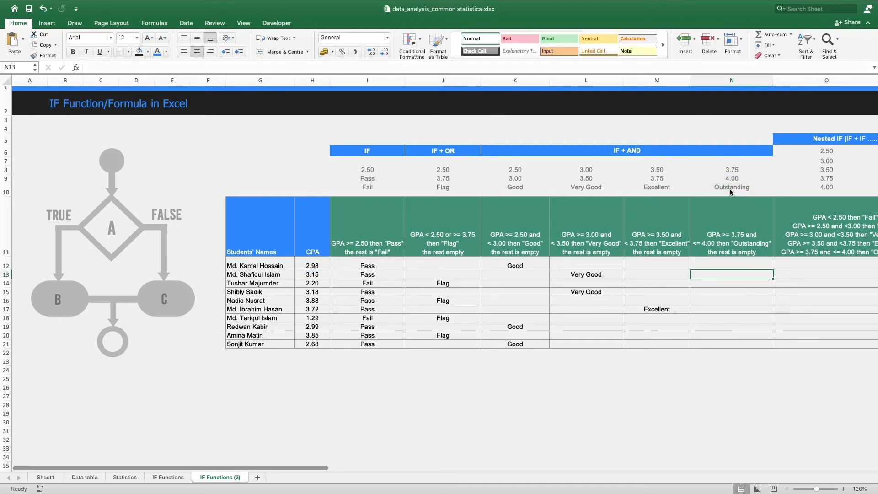
Step: Fill the N12 formula down through N21 and check the result in N16 against the GPA in H16
left_click(743, 263)
left_click_drag(772, 270, 772, 346)
left_click(741, 301)
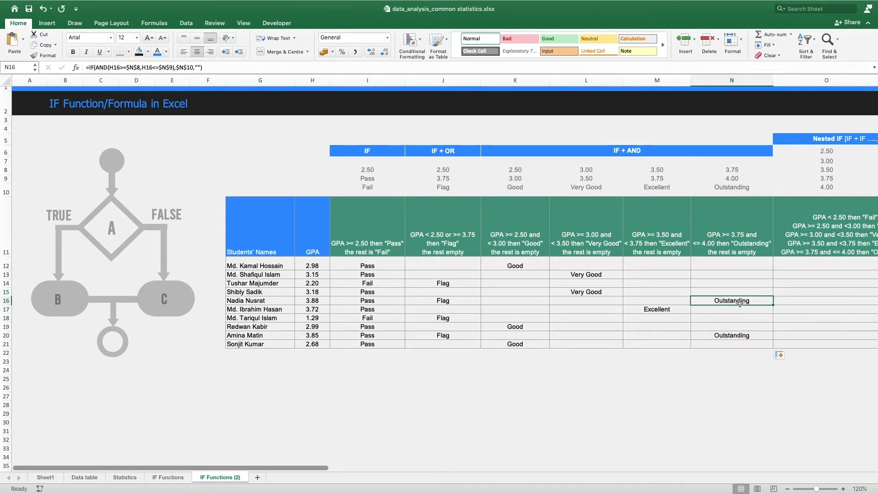
left_click(320, 301)
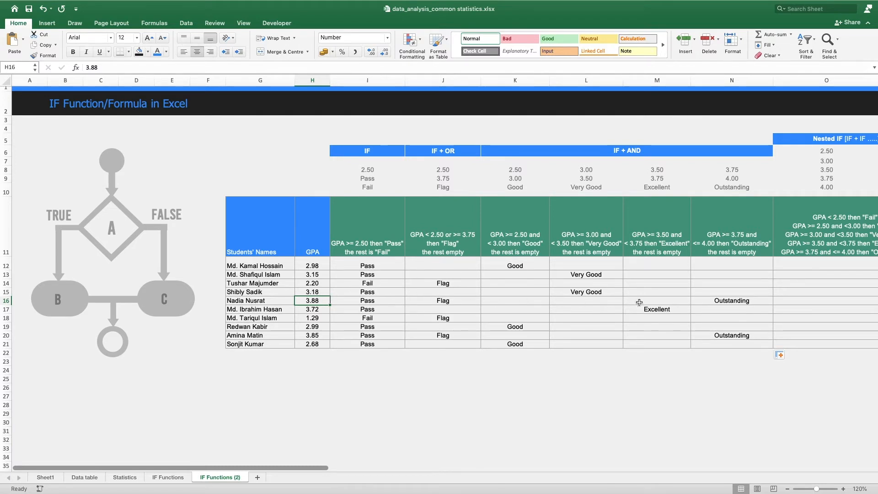
Step: Set the GPA in H15 to 3.98
left_click(317, 292)
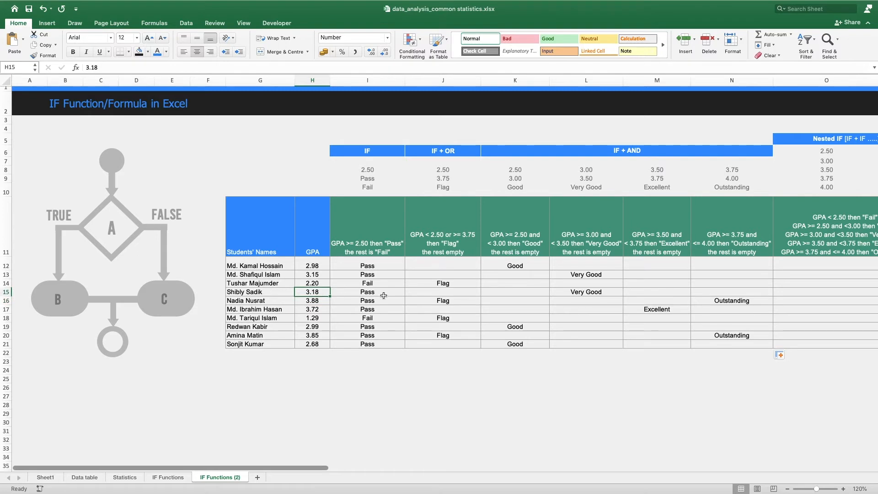
type("3.98")
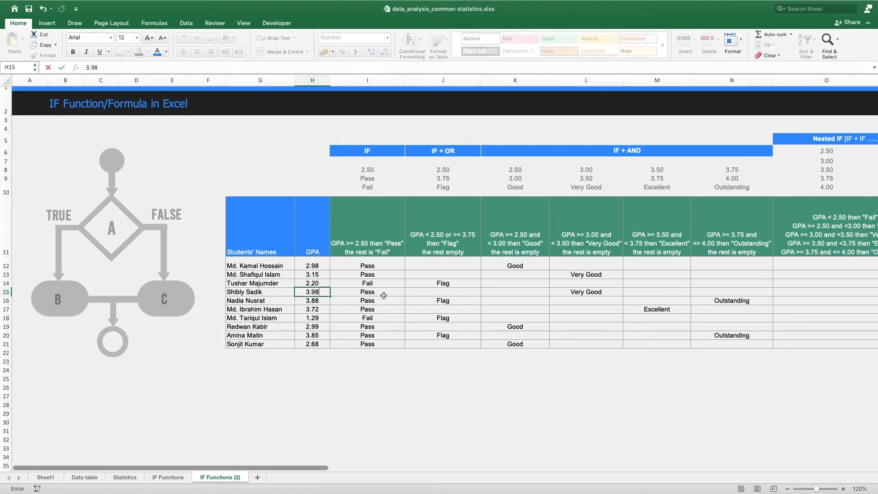
left_click(384, 295)
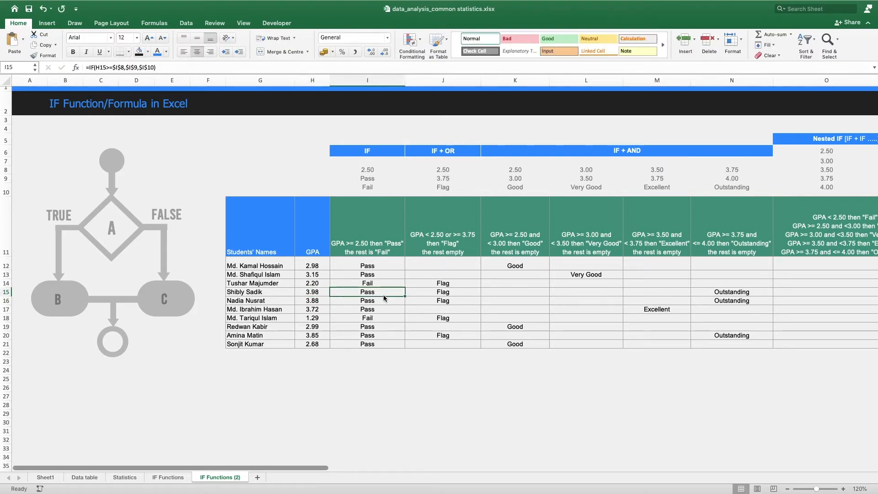
Step: Set the GPA in H14 to 4 and check the results along row 14 through N14
key("Up")
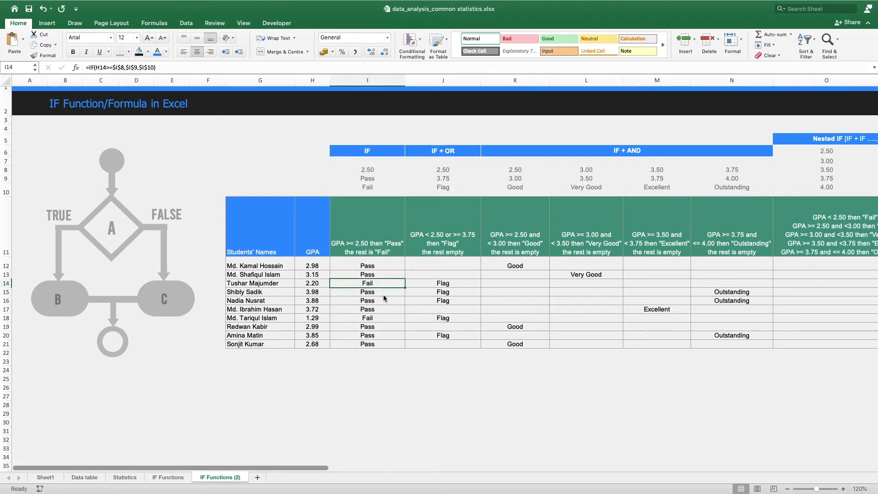
key("Left")
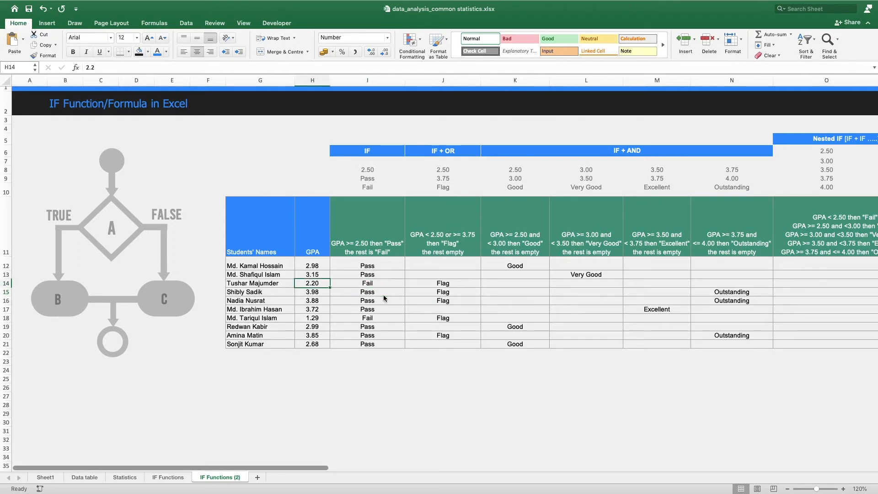
key("Right")
key("Left")
key("Right")
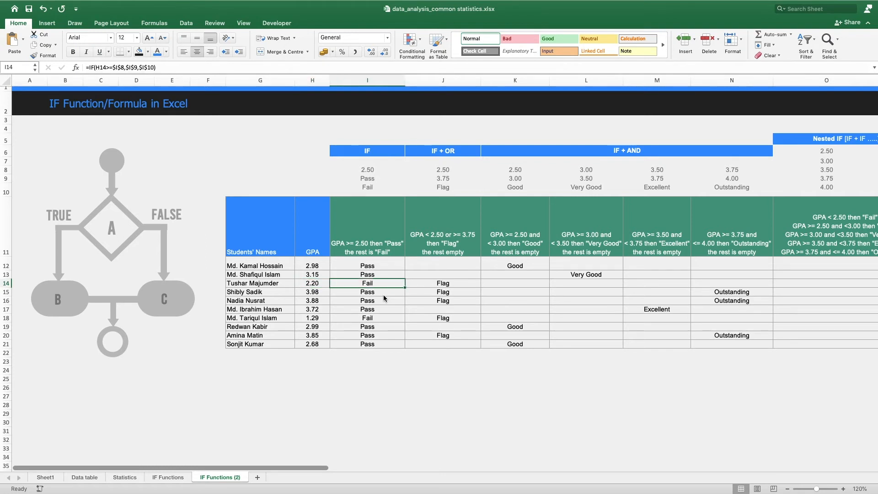
key("Left")
type("4")
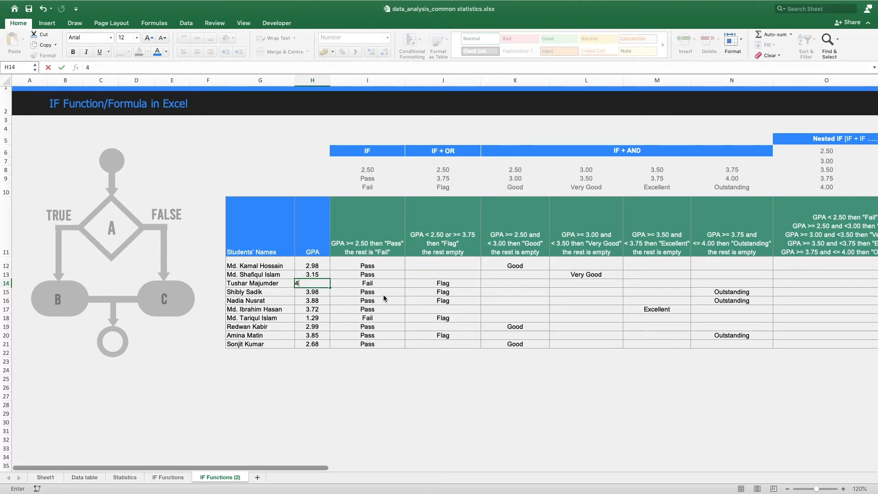
key("Right")
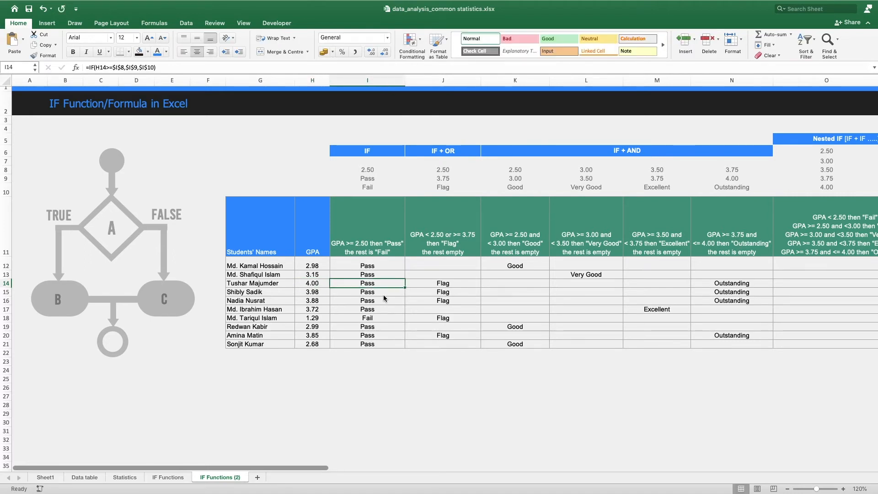
key("Right")
key("Right")
key("Right")
key("Right")
key("Right")
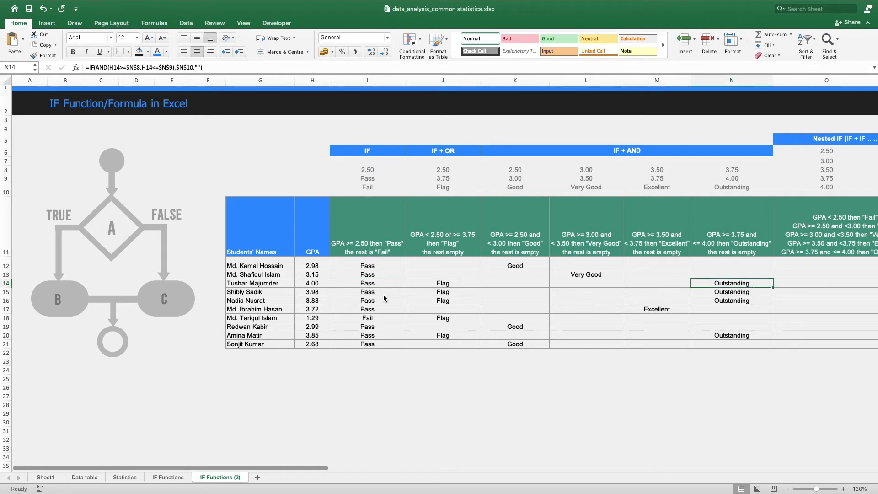
Step: Set the GPA in H14 back to 2.2 and check the results along row 14 again
key("Left")
key("Left")
key("Left")
key("Left")
key("Left")
key("Left")
type("2.2")
key("Right")
key("Right")
key("Right")
key("Right")
key("Right")
key("Right")
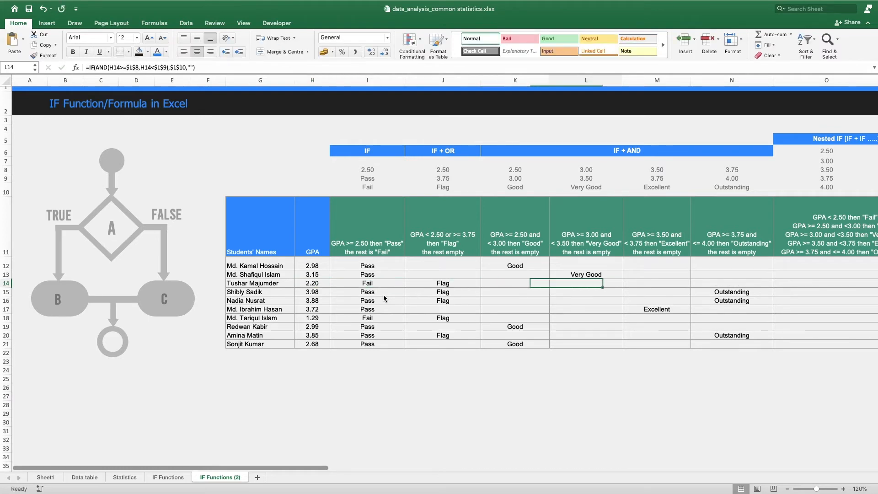
Step: Review the IF + AND criteria in K11:N11 and the nested IF criteria in O11
left_click(520, 213)
left_click(729, 233, "shift")
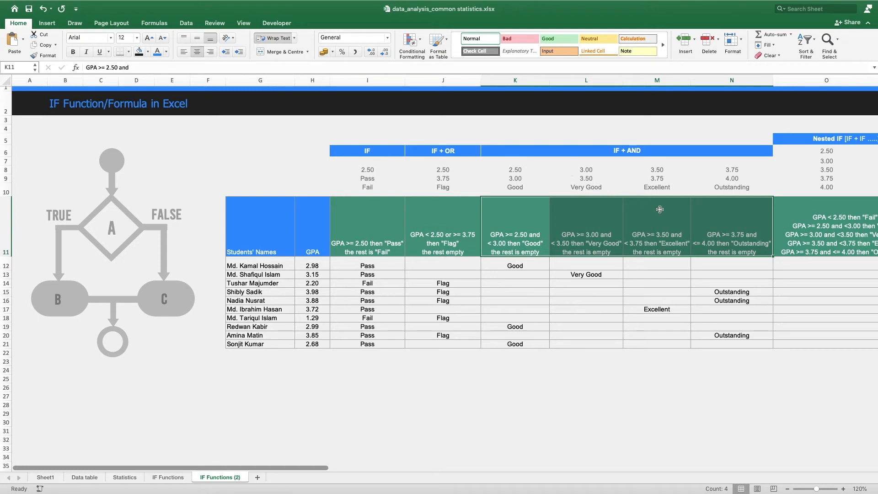
left_click_drag(311, 469, 353, 468)
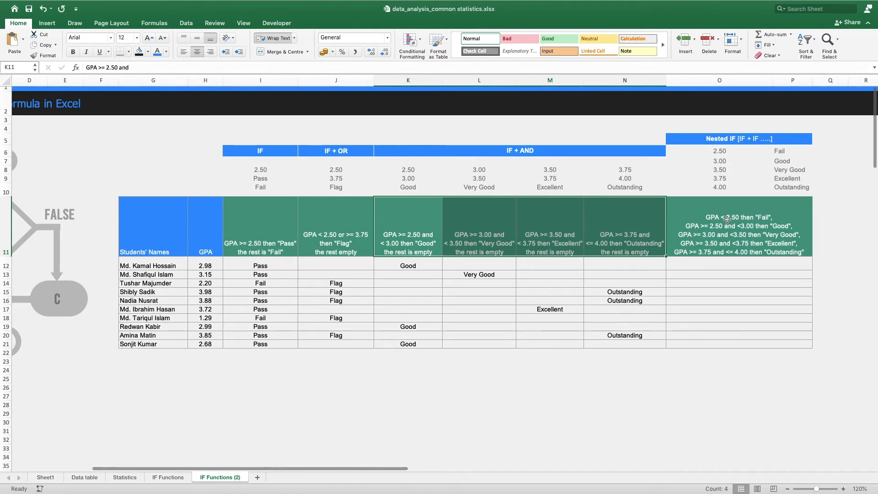
left_click(711, 237)
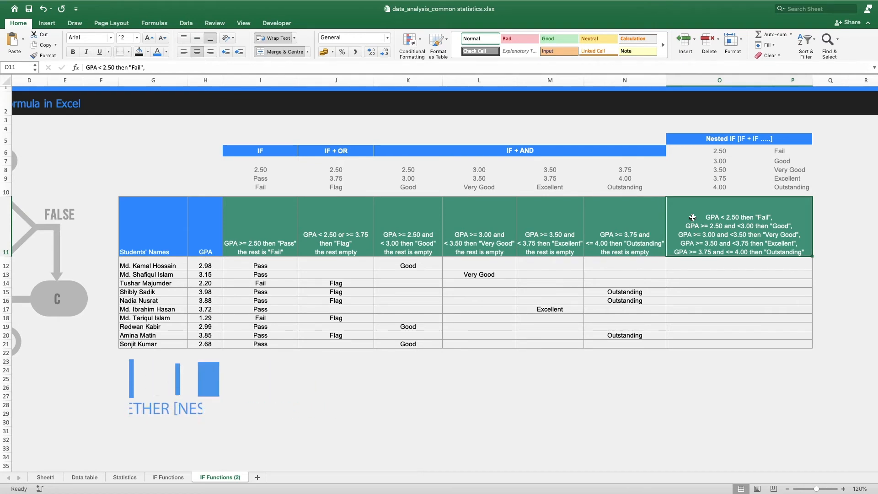
Step: Start an IF formula in O12 with H12<$O$6 as the logical test and $P$6 as the value if true
left_click(703, 265)
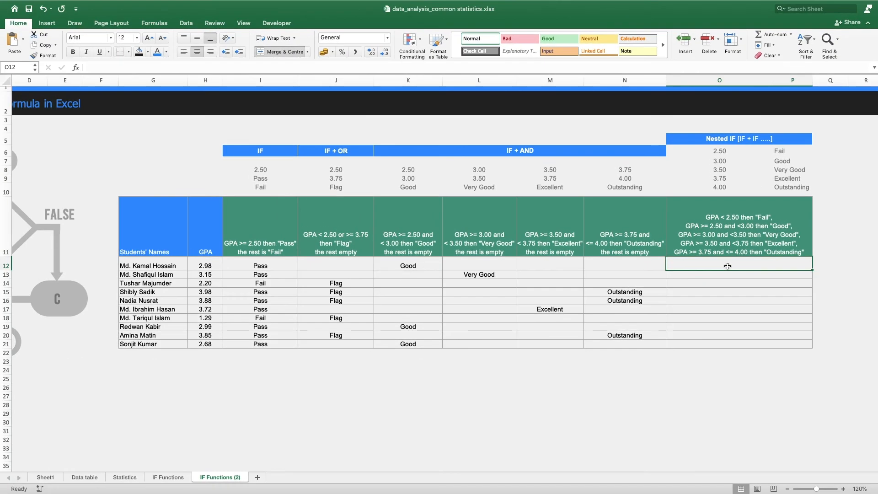
type("=if")
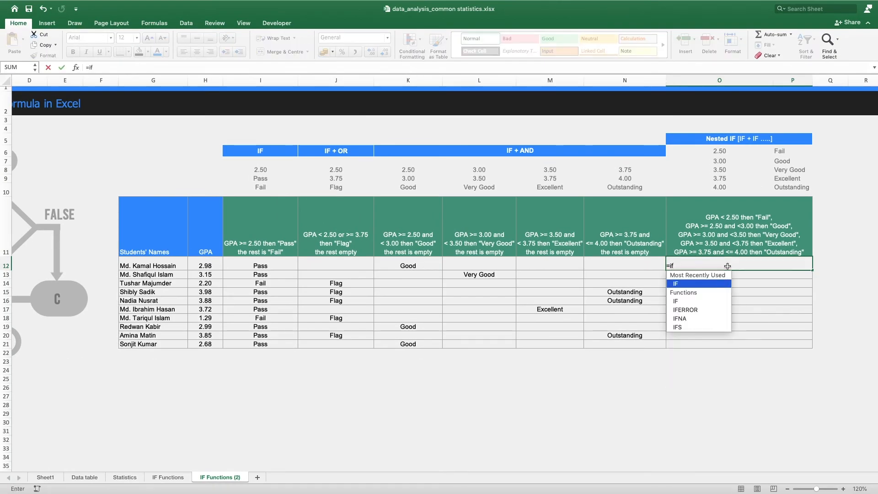
type("(")
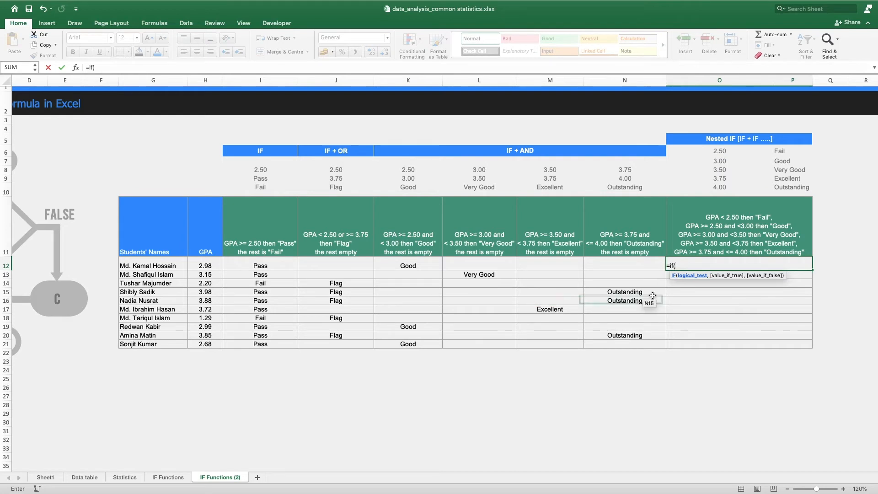
left_click(206, 266)
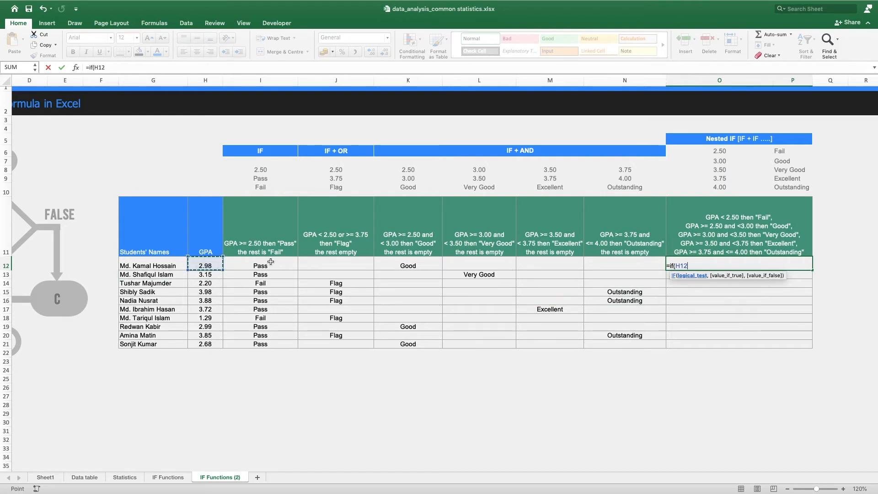
type("<")
left_click(713, 154)
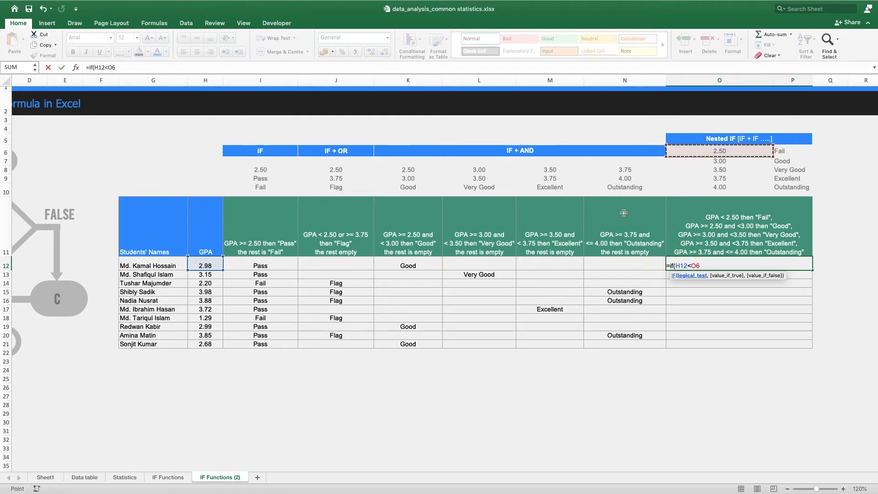
key("F4")
type(",")
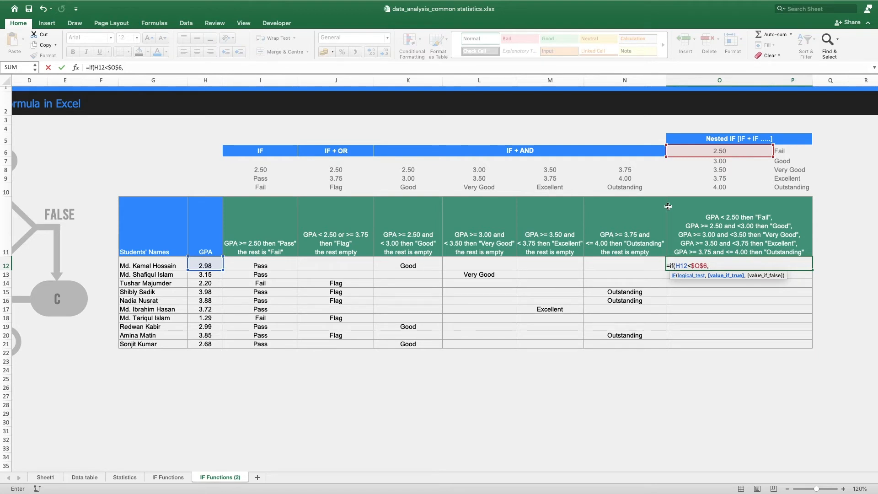
left_click(786, 151)
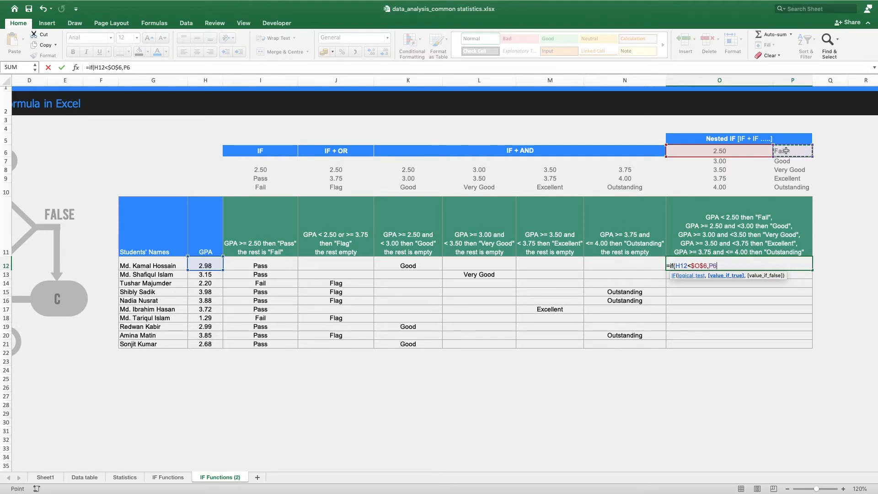
key("F4")
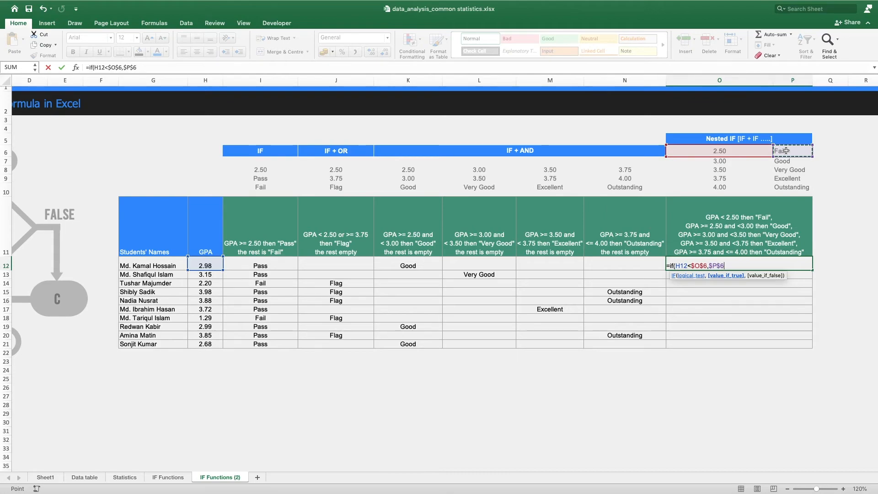
type(",")
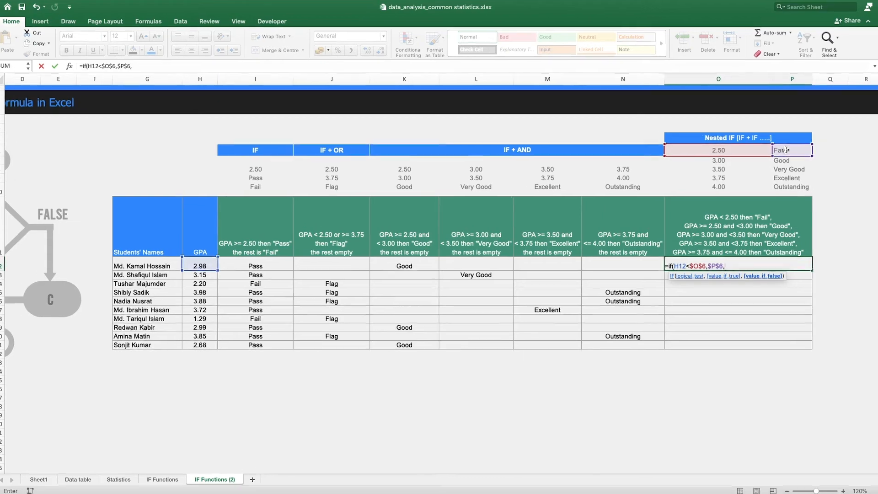
type("\"")
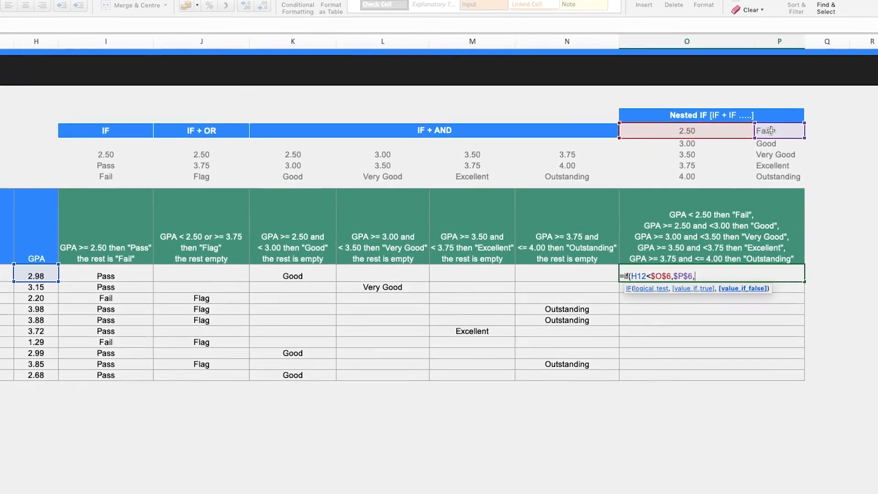
type("\"")
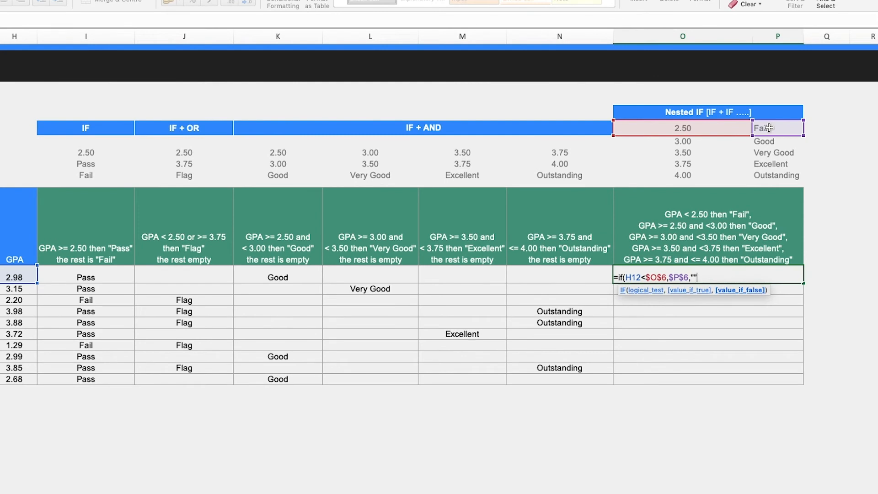
type(")")
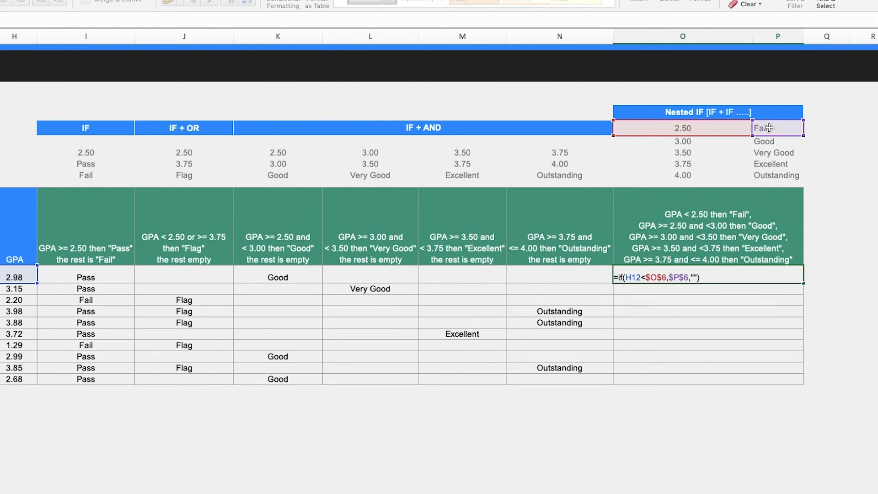
key("BackSpace")
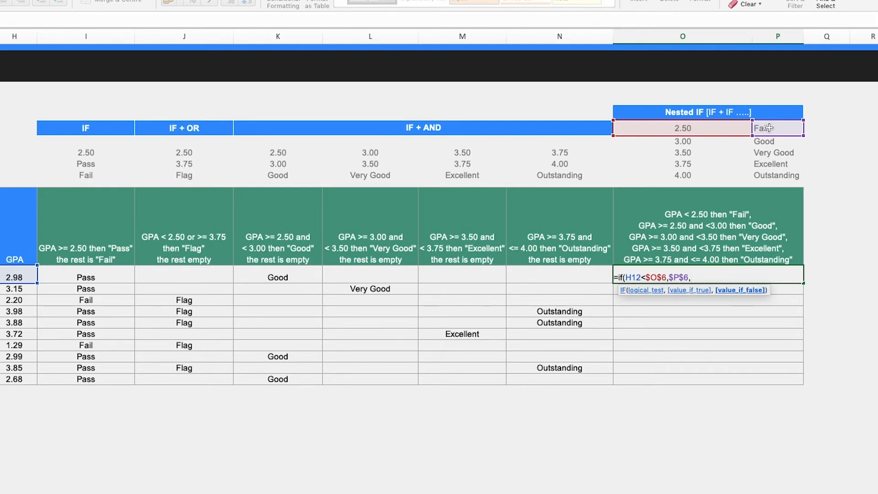
Step: Nest a second IF as the value if false in O12, starting its AND test with H12>=$O$6
type("if")
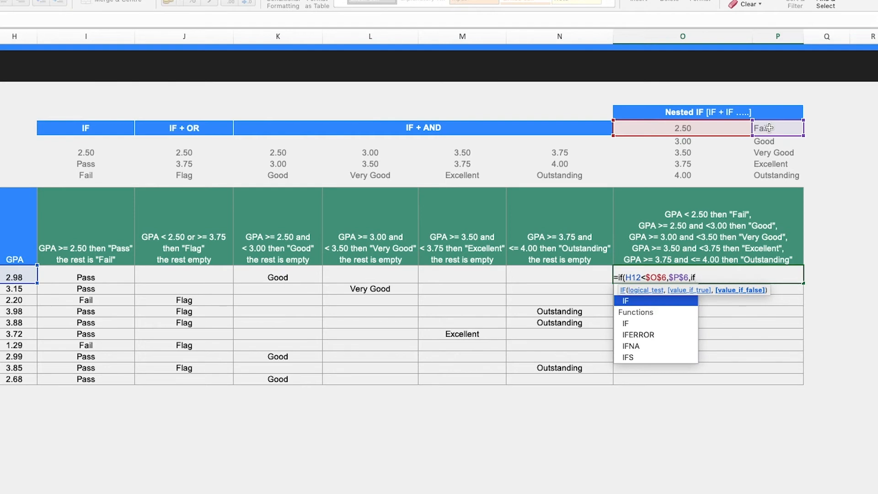
type("(")
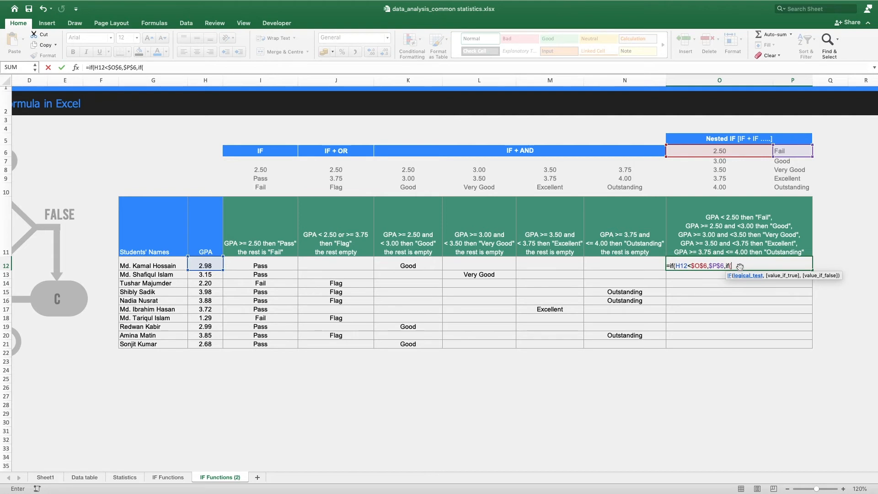
type("and")
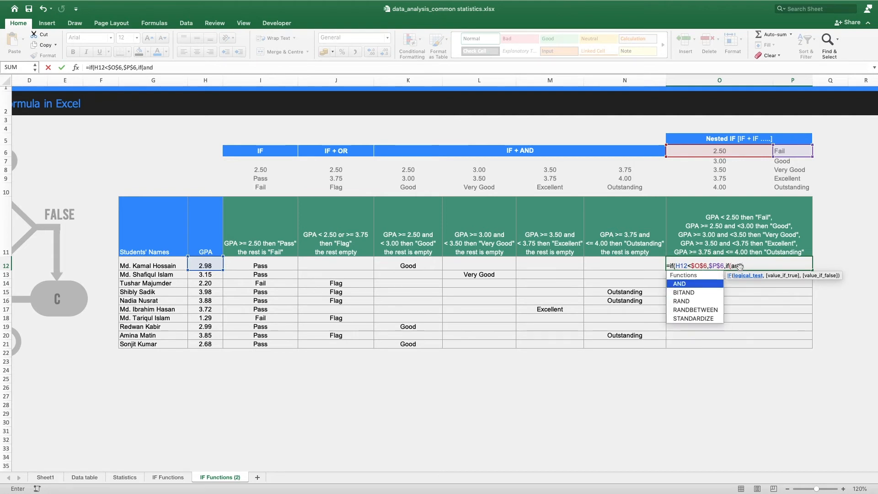
type("(")
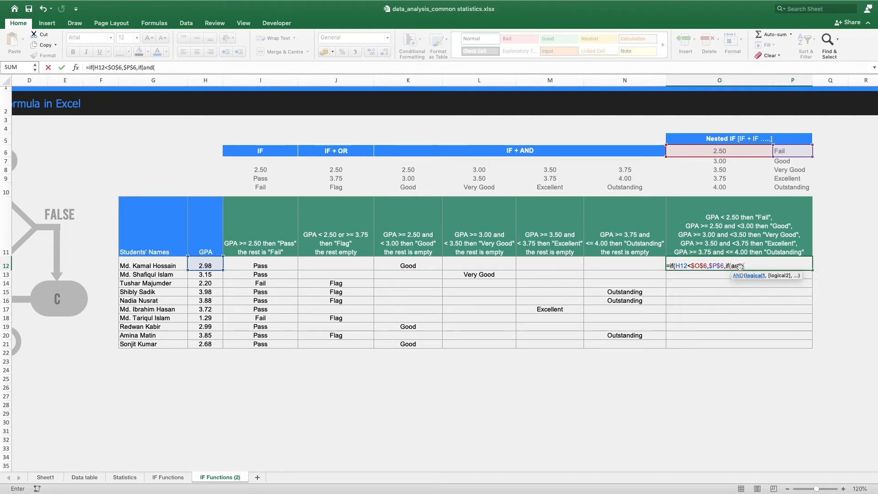
left_click(206, 266)
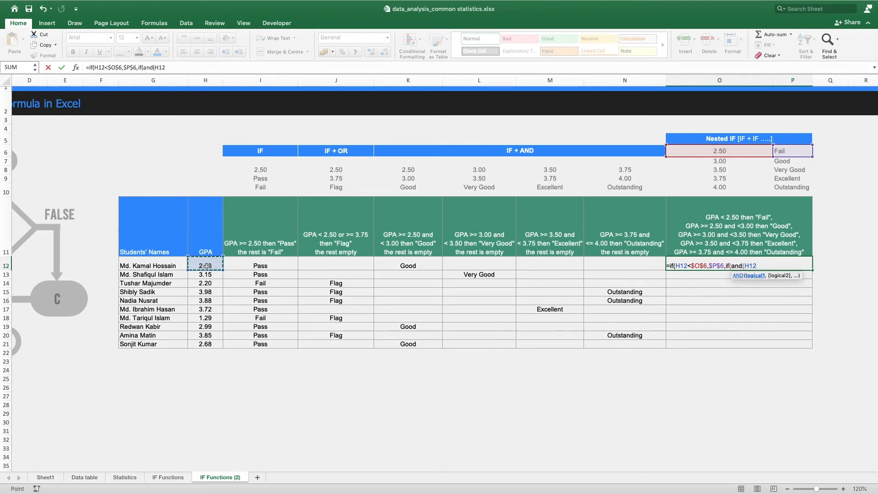
type(">=")
left_click(721, 153)
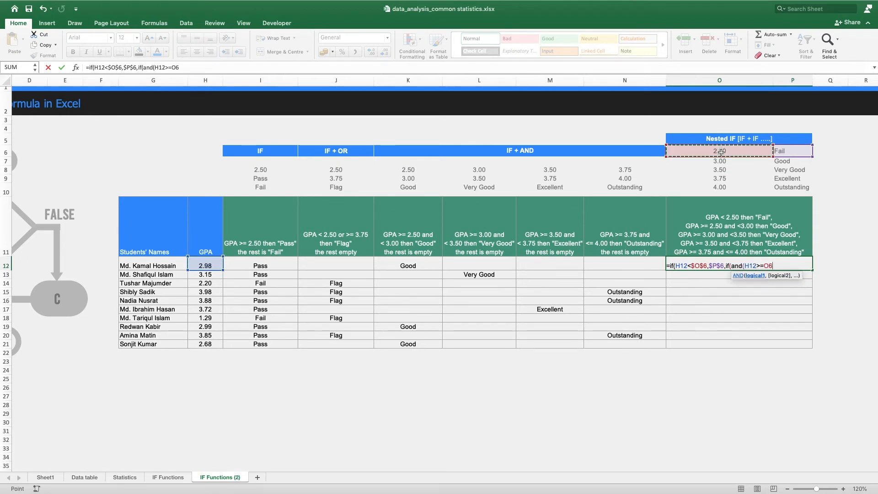
key("F4")
type(",")
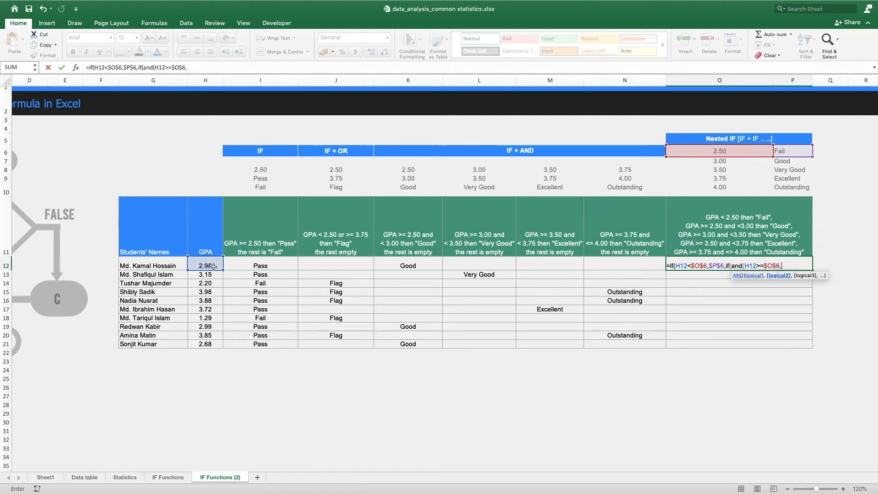
Step: Complete the second IF's AND test with H12<$O$7 and use $P$7 as its value if true
left_click(213, 267)
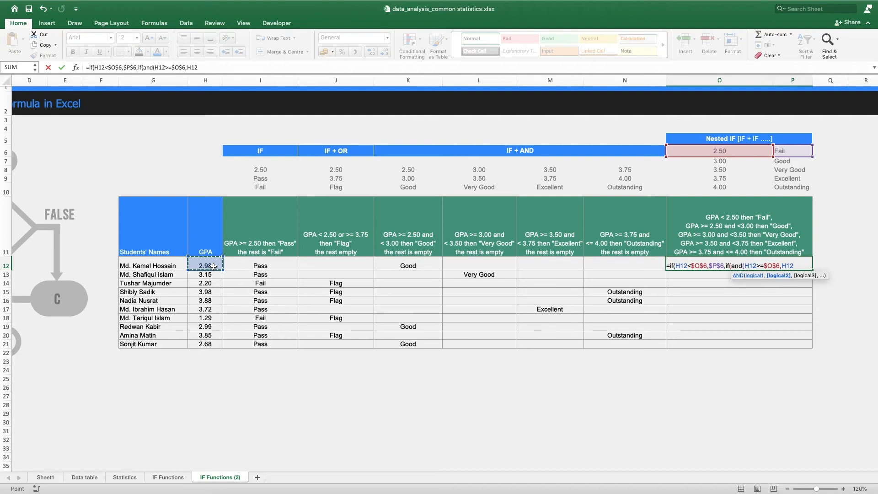
type("<")
left_click(731, 161)
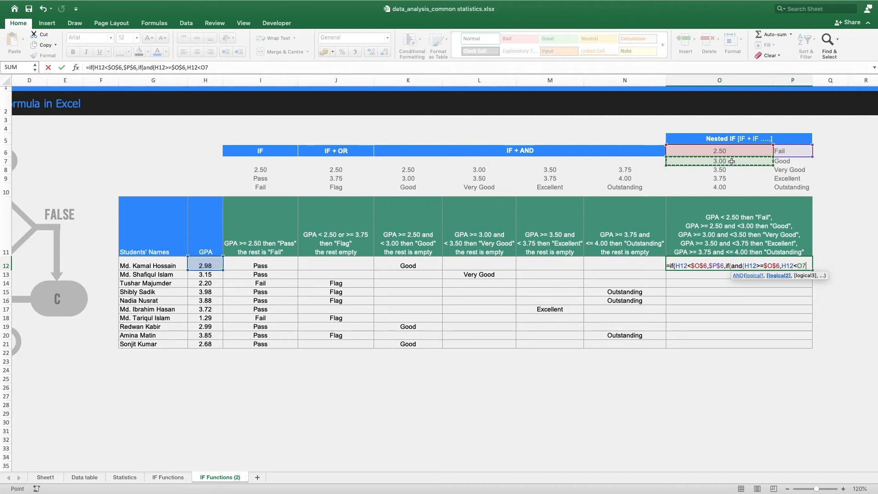
key("F4")
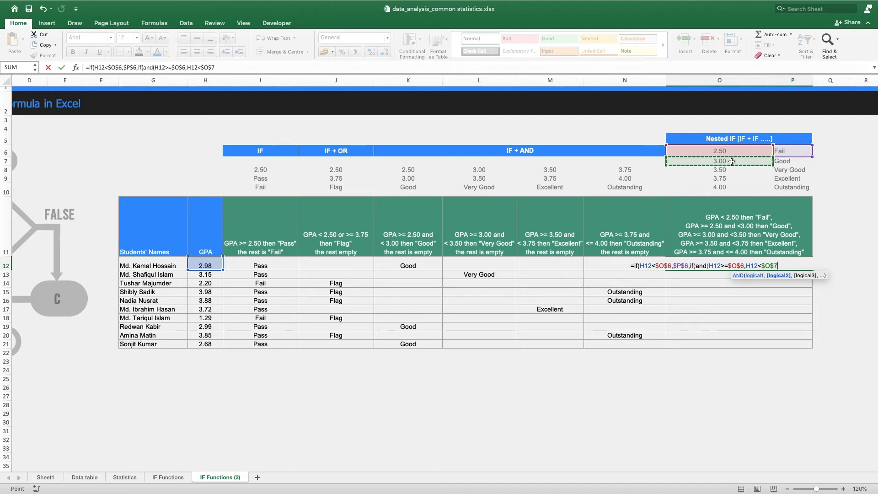
type("),")
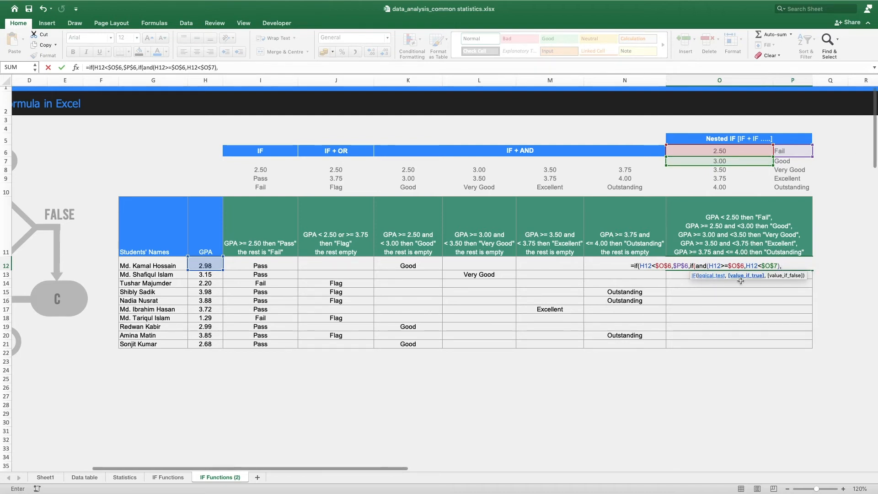
left_click(786, 163)
key("F4")
type(",")
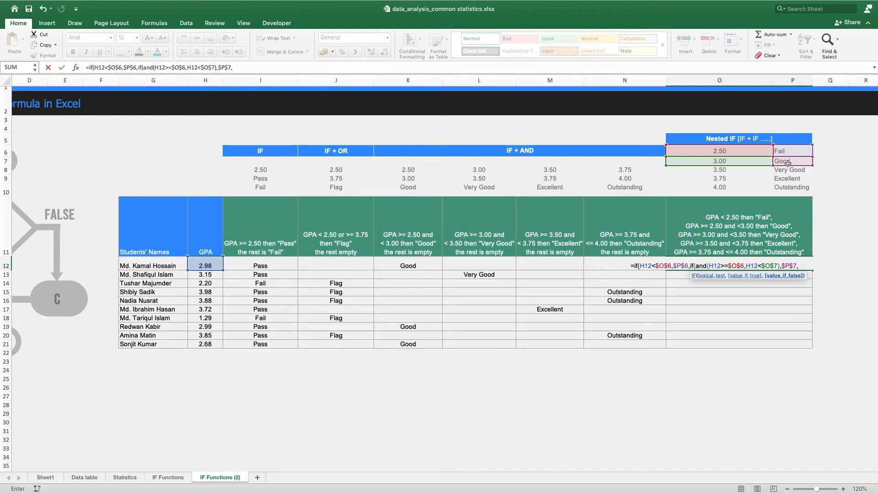
Step: Nest a third IF as the second IF's value if false, starting its AND test with H12>=$O$7
type("if")
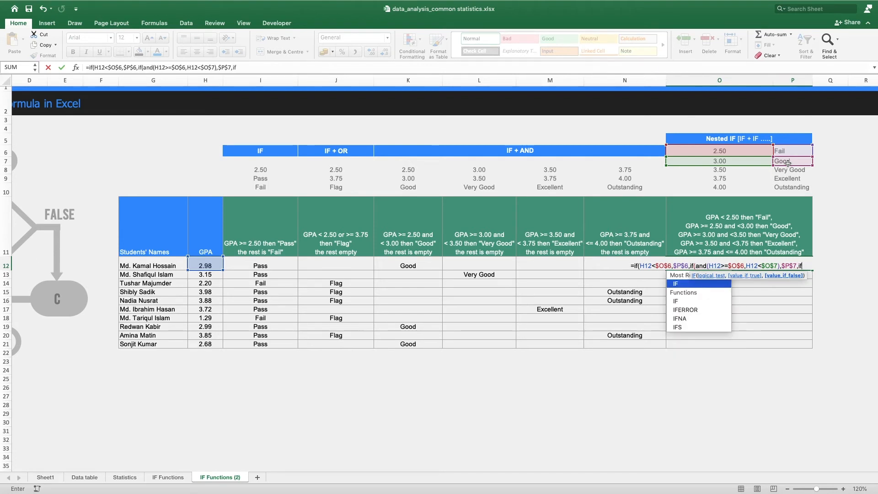
type("(")
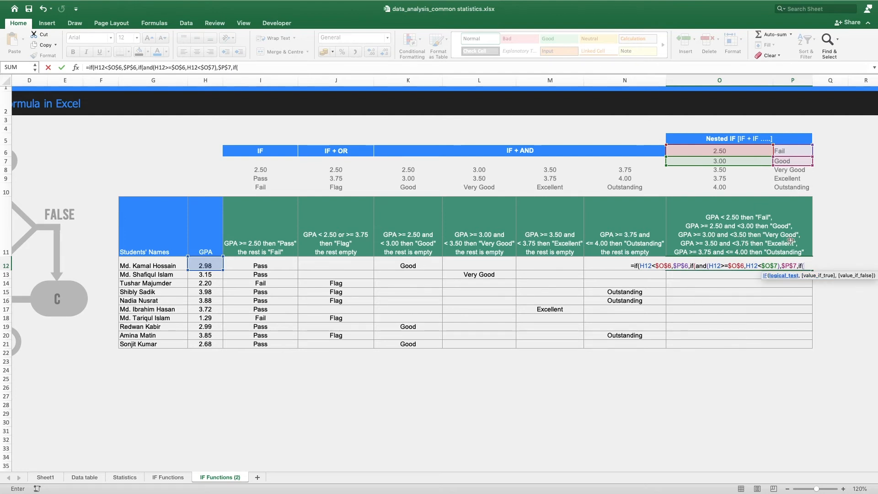
type("and")
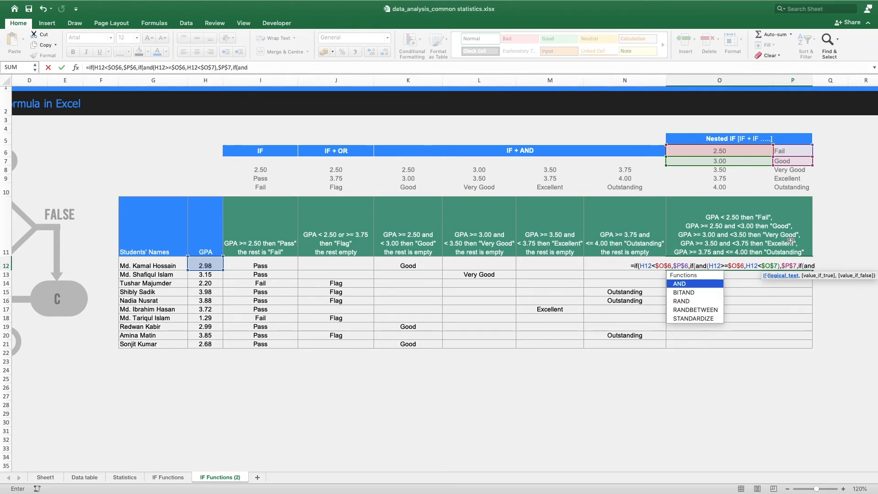
type("(")
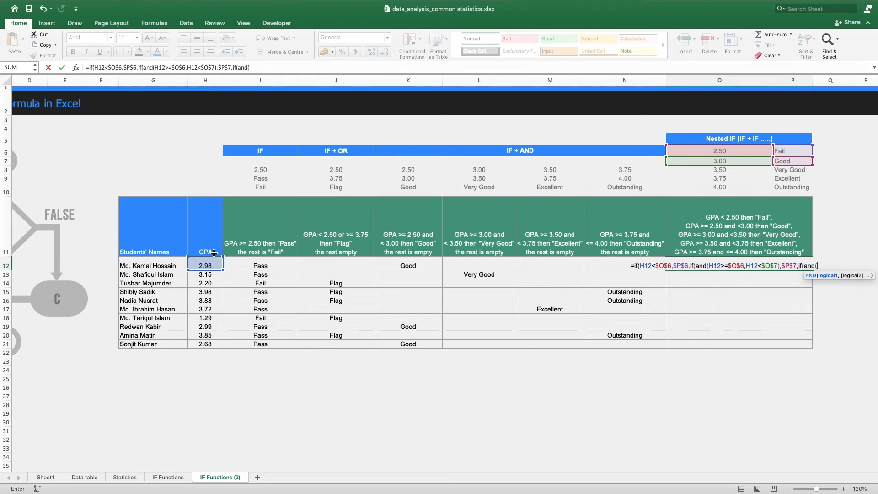
left_click(206, 265)
type(">")
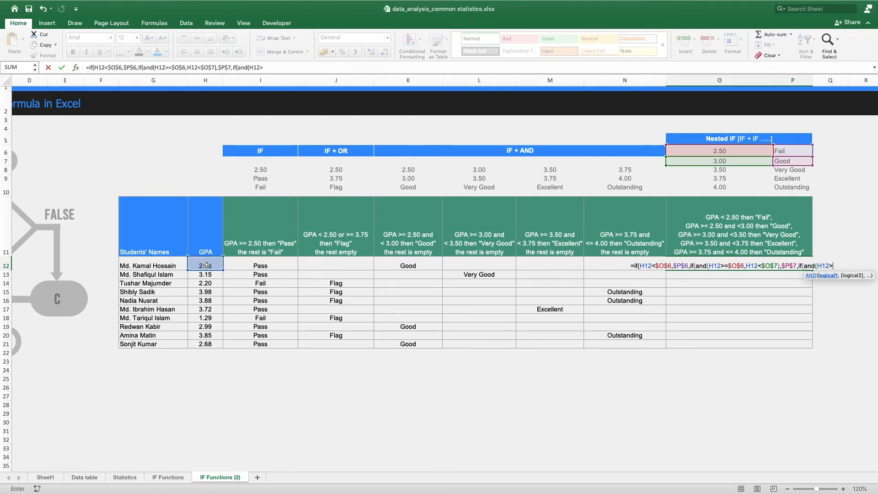
type("=")
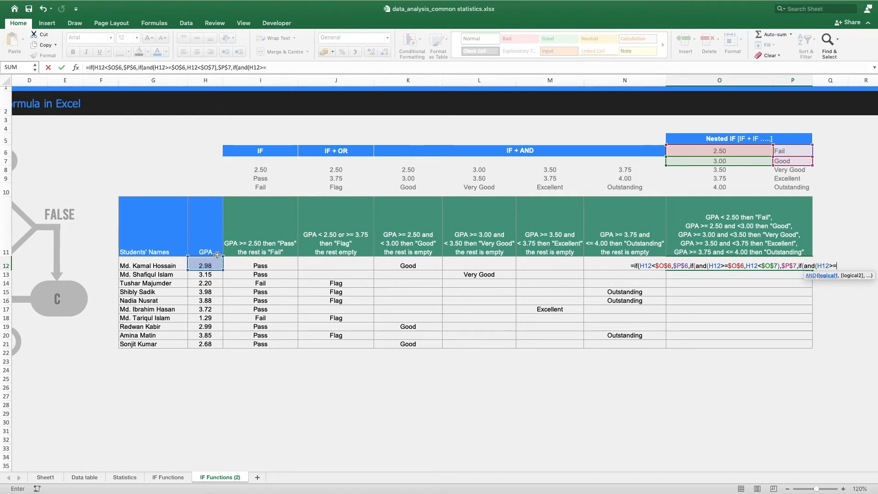
left_click(719, 162)
key("F4")
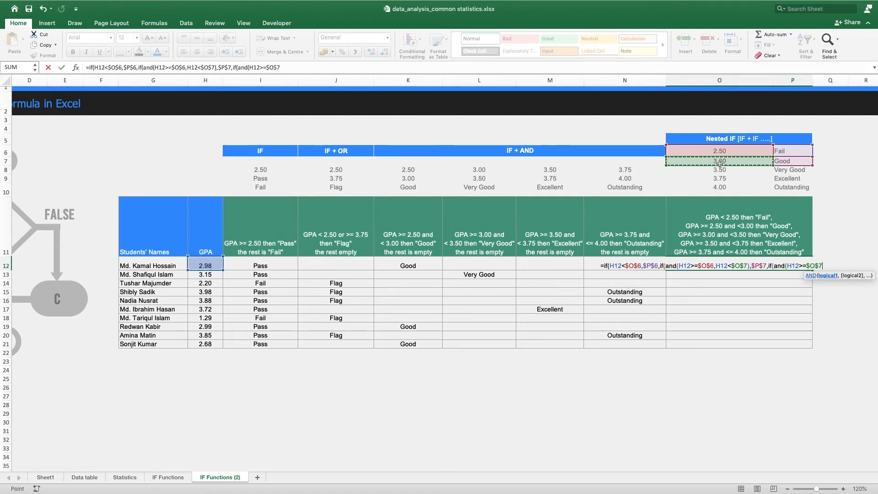
type(",")
Step: Complete the third IF's AND test with H12<$O$8 and use $P$8 as its value if true
left_click(216, 265)
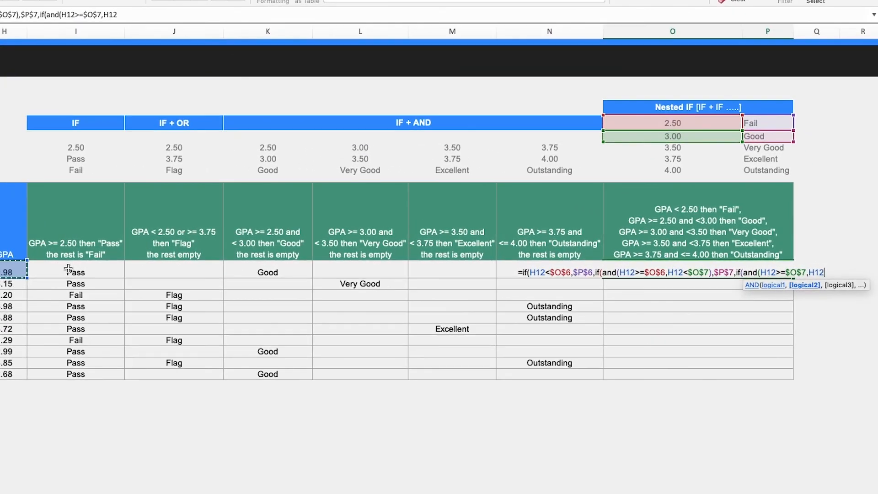
type("<")
left_click(678, 151)
key("F4")
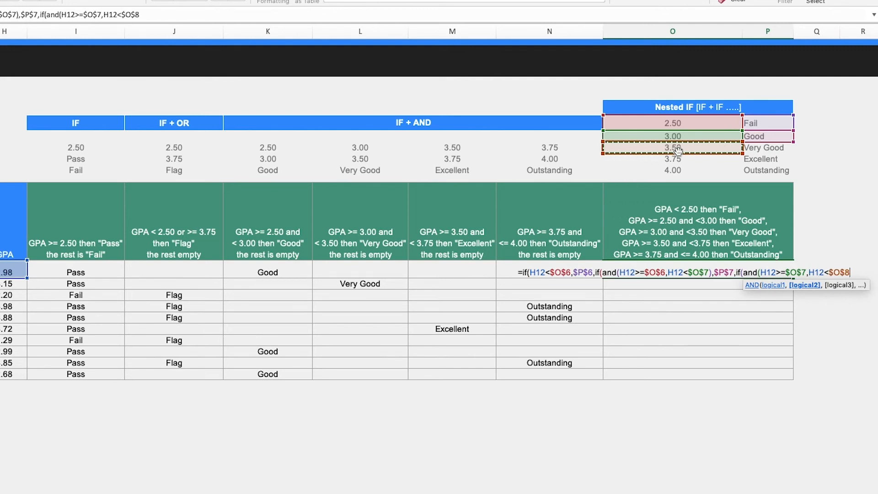
type(")")
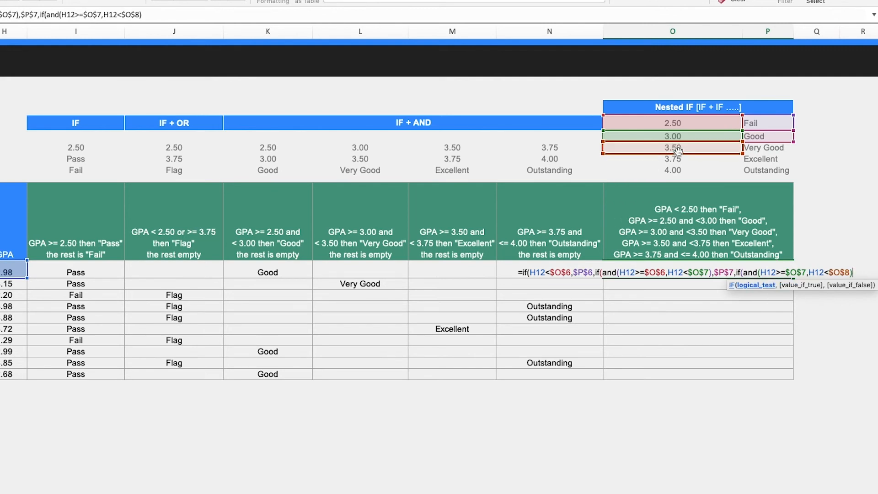
type(",")
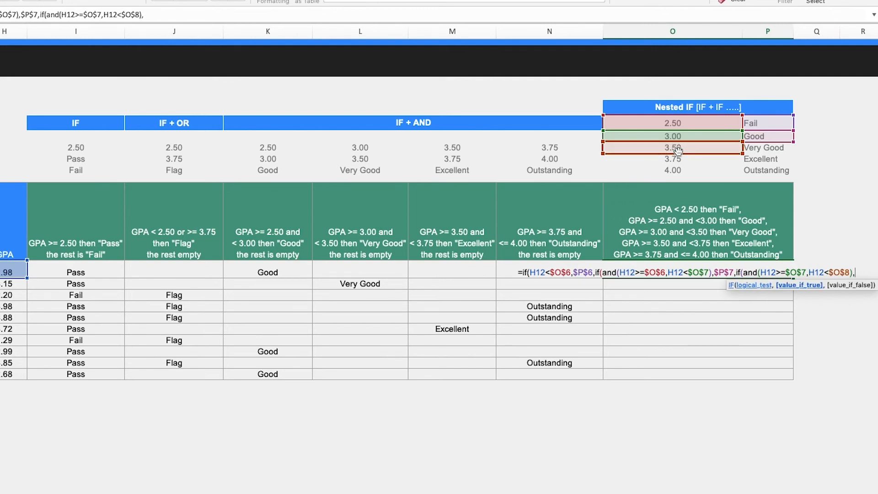
left_click(766, 149)
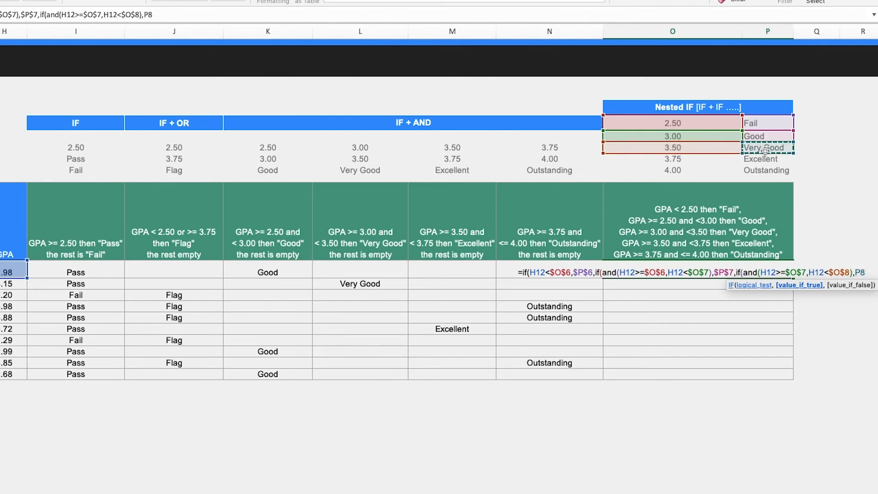
key("F4")
type(",")
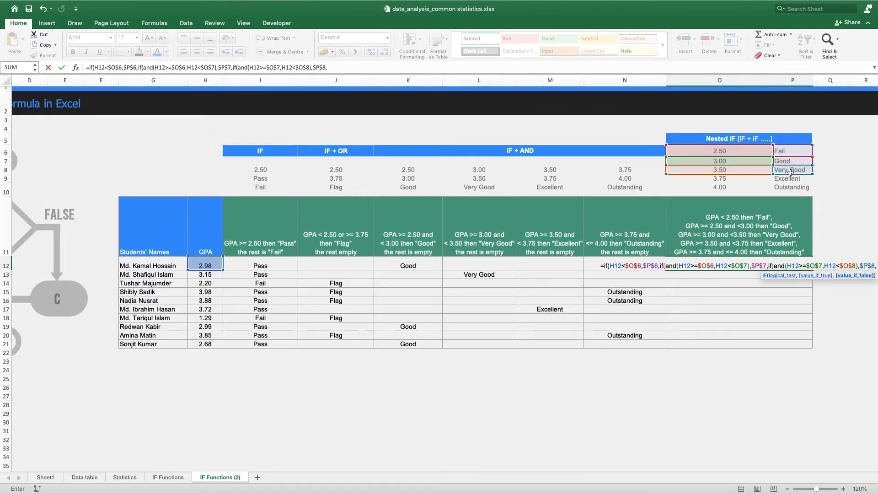
Step: Nest a fourth IF as the third IF's value if false, starting its AND test with H12>=$O$8
type("IF(")
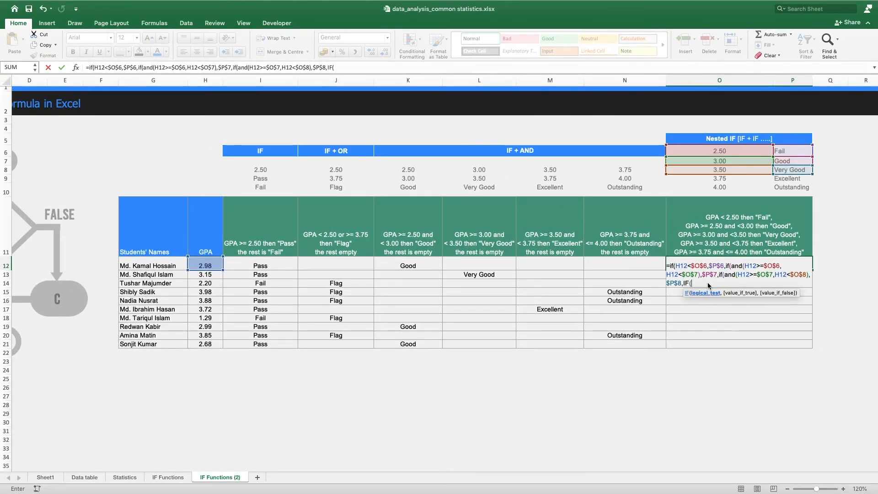
type("and(")
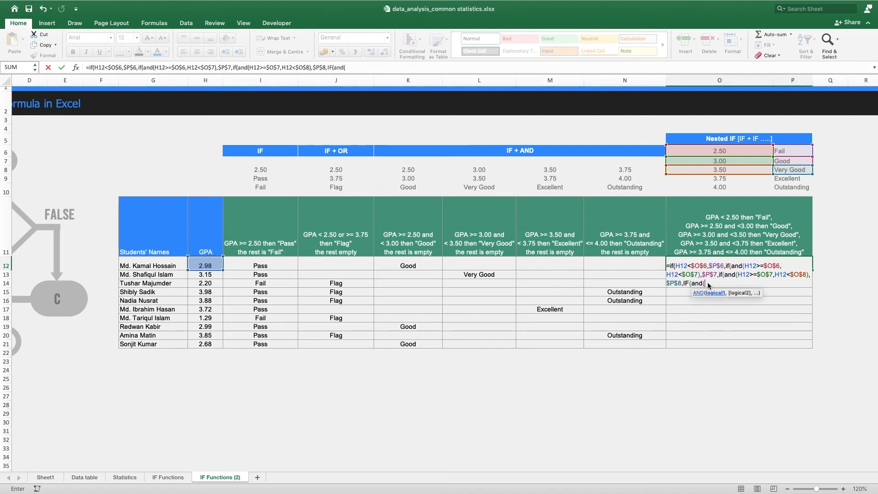
left_click(211, 267)
type(">=")
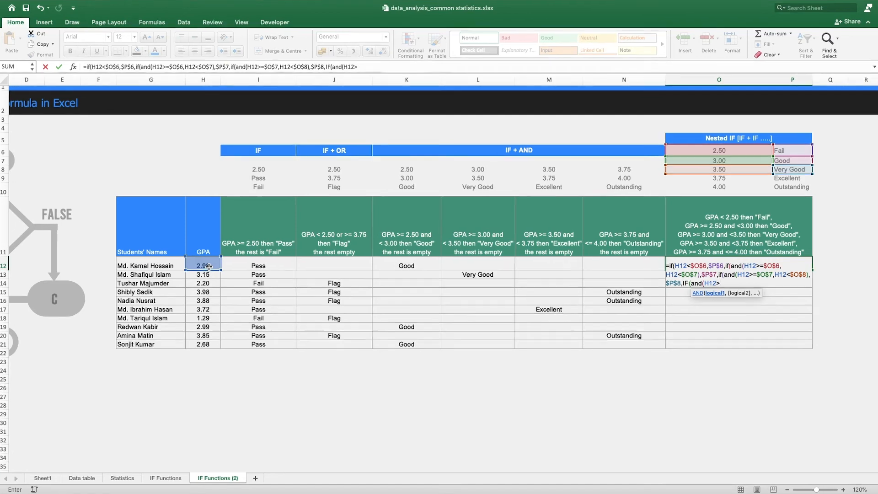
left_click(732, 155)
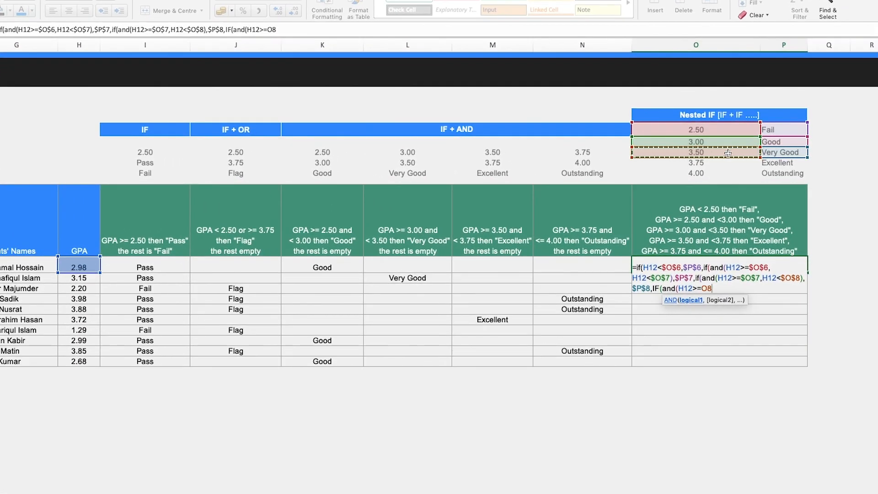
key("F4")
type(",")
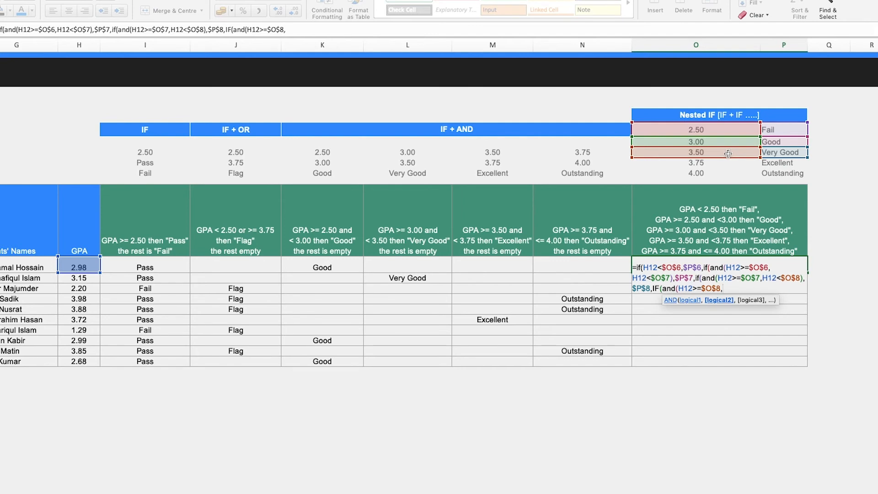
Step: Complete the fourth IF's AND test with H12<$O$9 and use $P$9 as its value if true
left_click(70, 269)
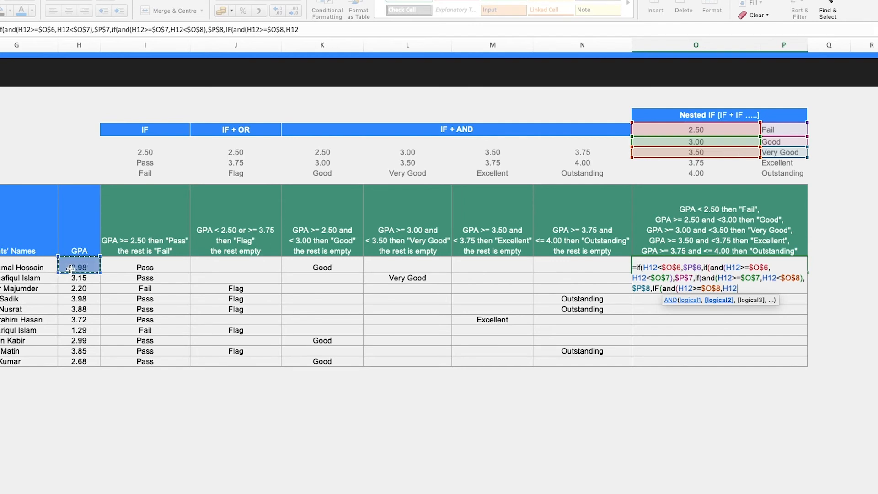
type("<")
left_click(705, 166)
key("F4")
type(",")
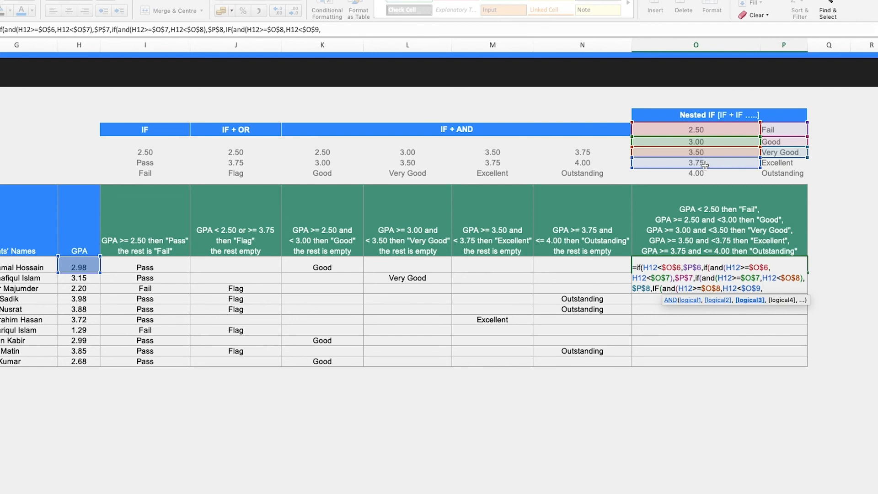
key("BackSpace")
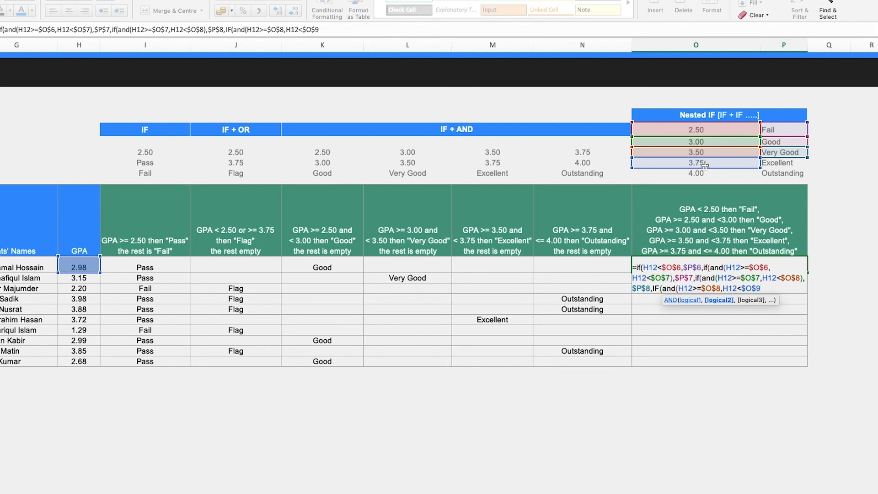
type("),")
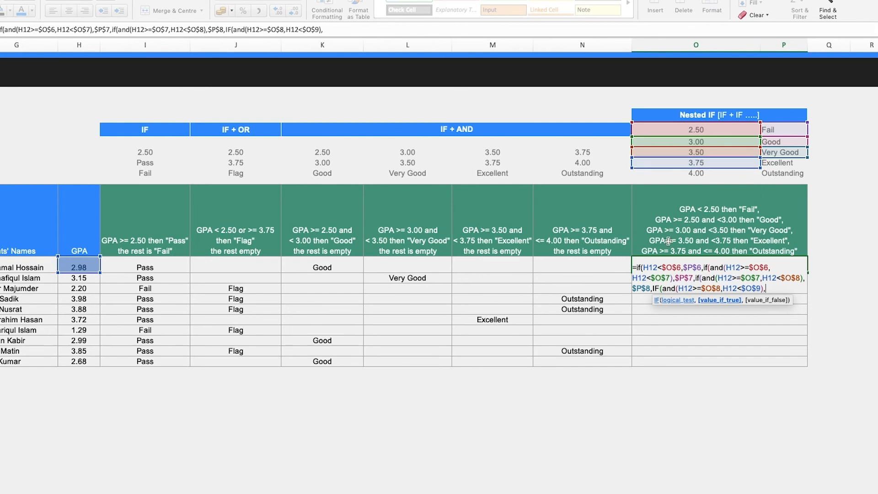
left_click(783, 162)
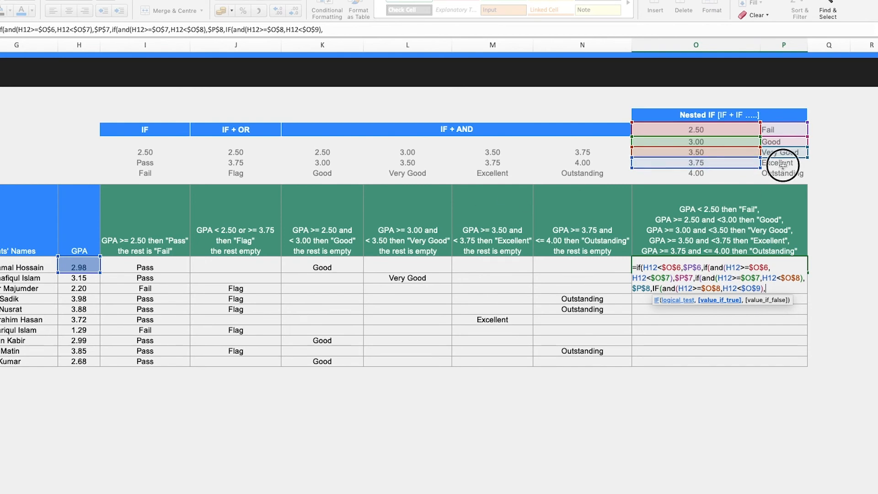
key("F4")
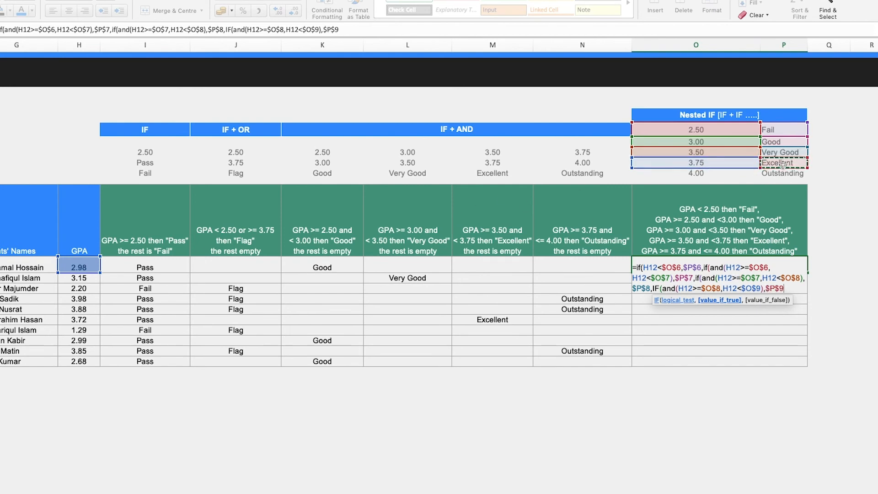
type(",")
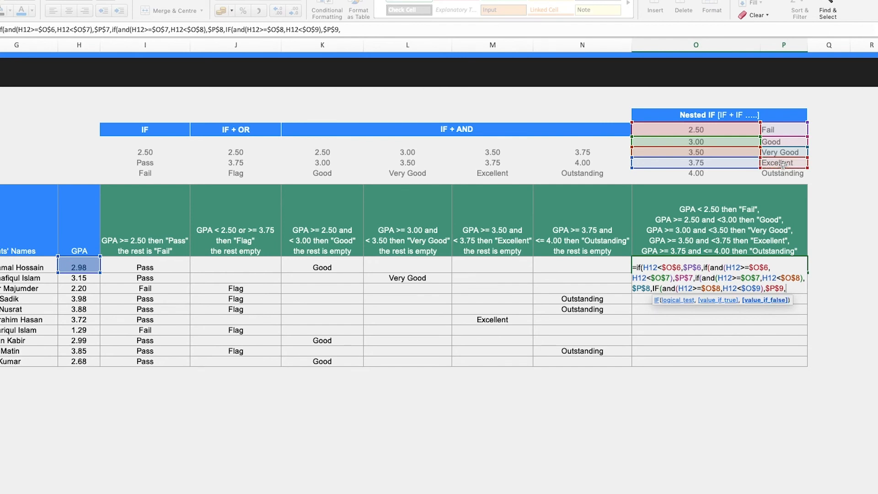
Step: Nest a fifth IF as the fourth IF's value if false, starting its AND test with H12>=$O$9
type("if")
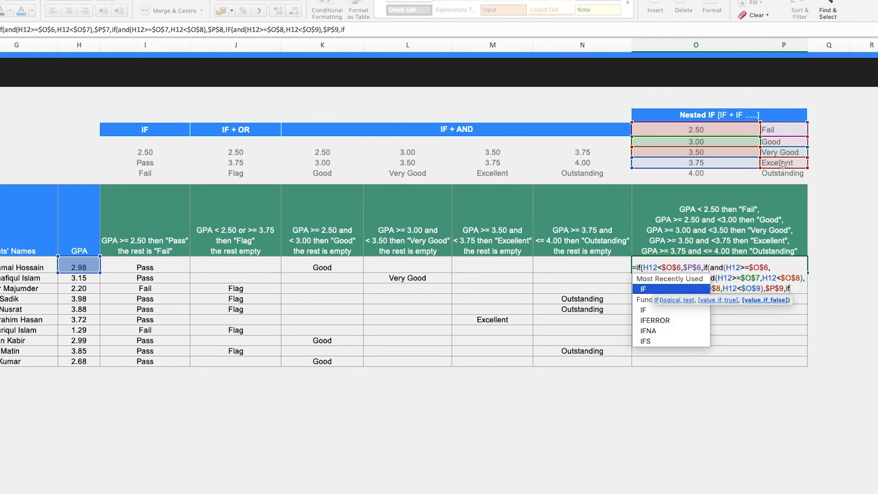
type("(an")
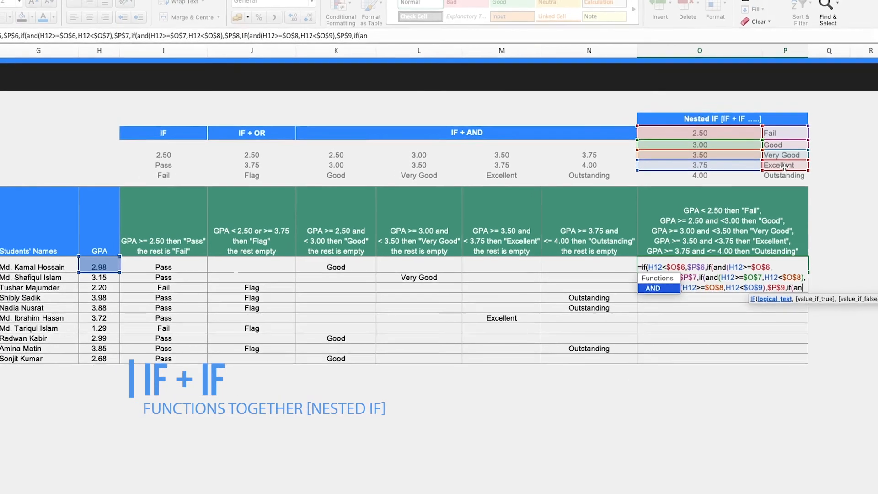
type("d(")
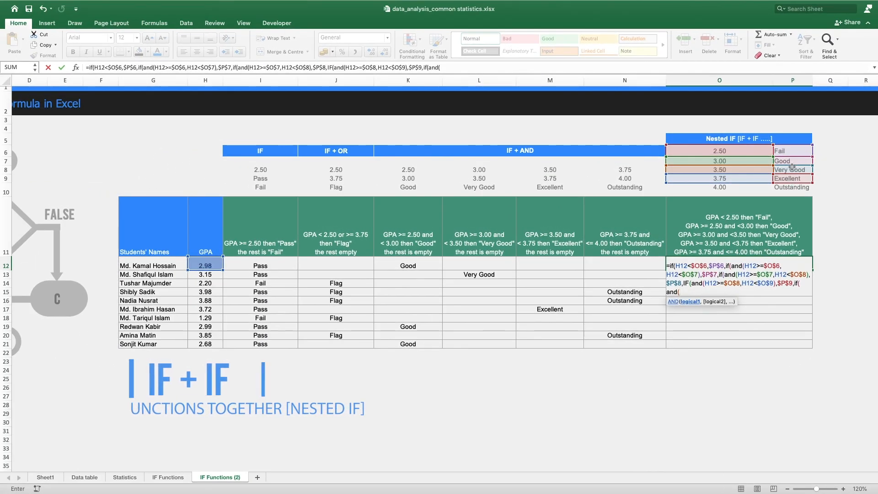
left_click(205, 267)
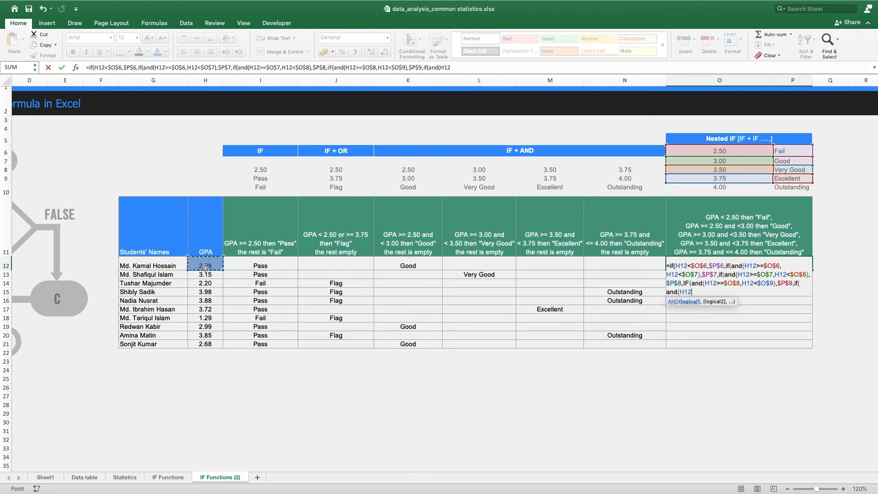
type(">")
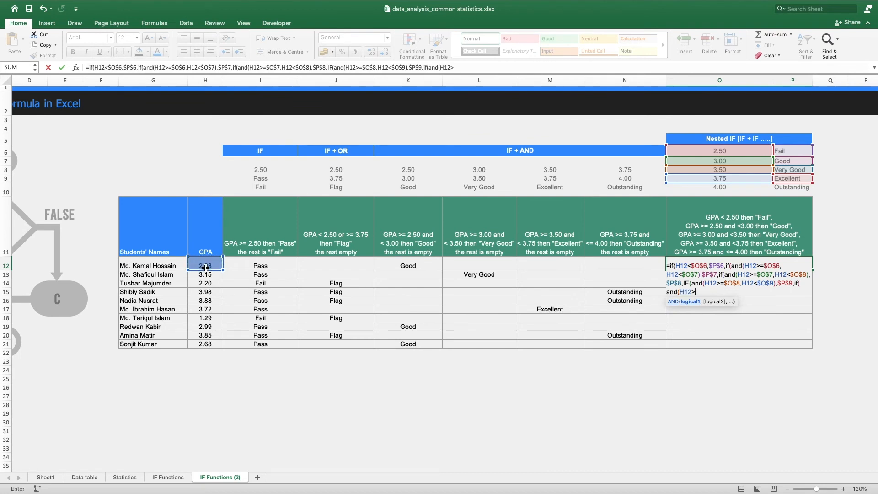
type("=")
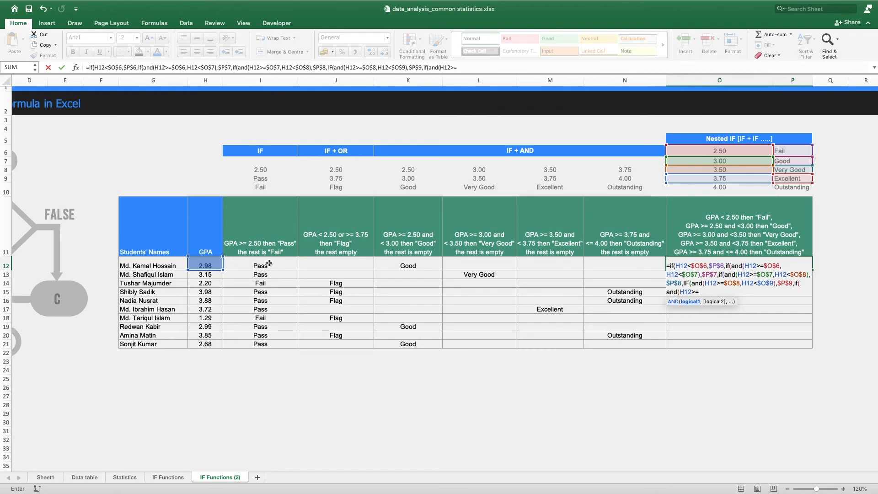
left_click(728, 180)
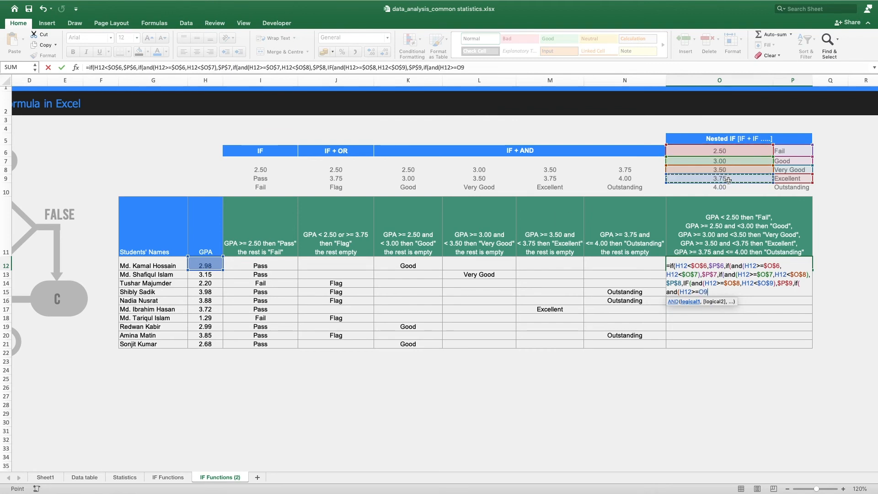
key("F4")
type(",")
Step: Complete the fifth IF's AND test with H12<=$O$10 and use $P$10 as its value if true
left_click(209, 266)
type("<")
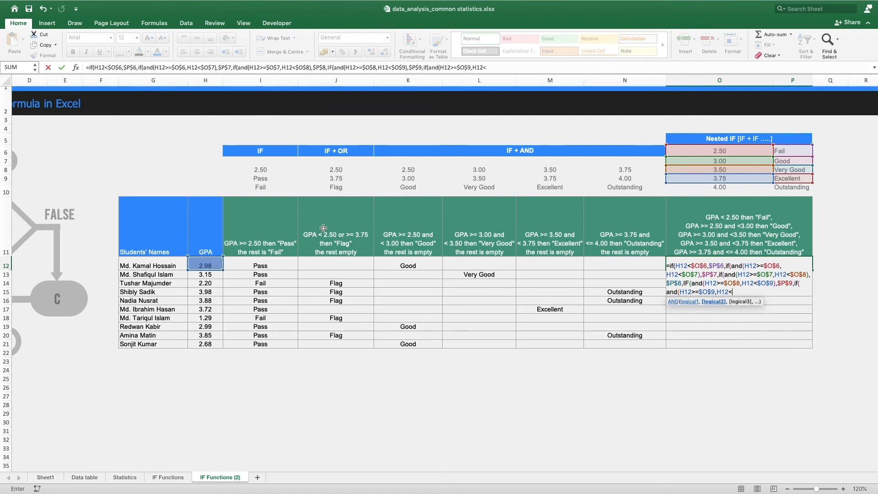
type("=")
left_click(735, 188)
key("F4")
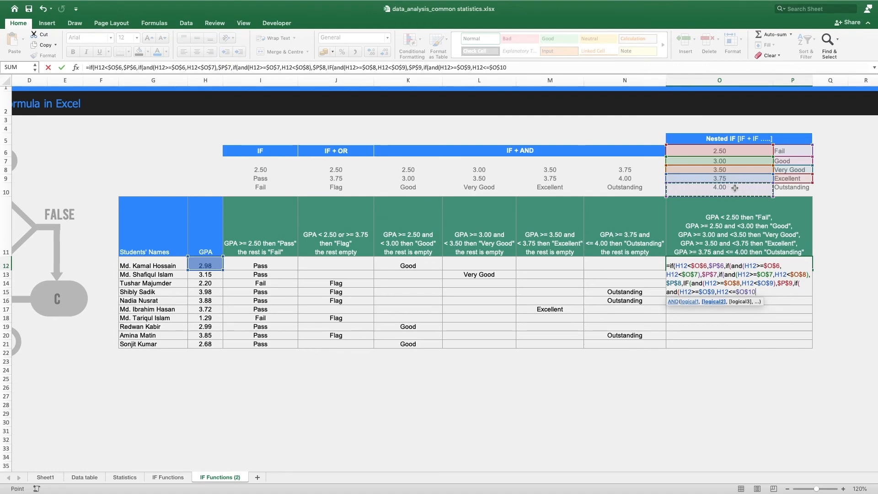
type("),")
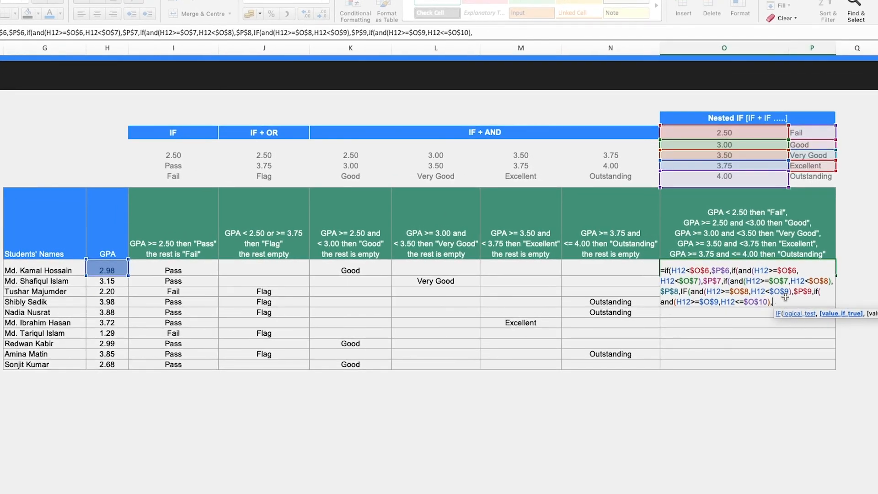
left_click(810, 179)
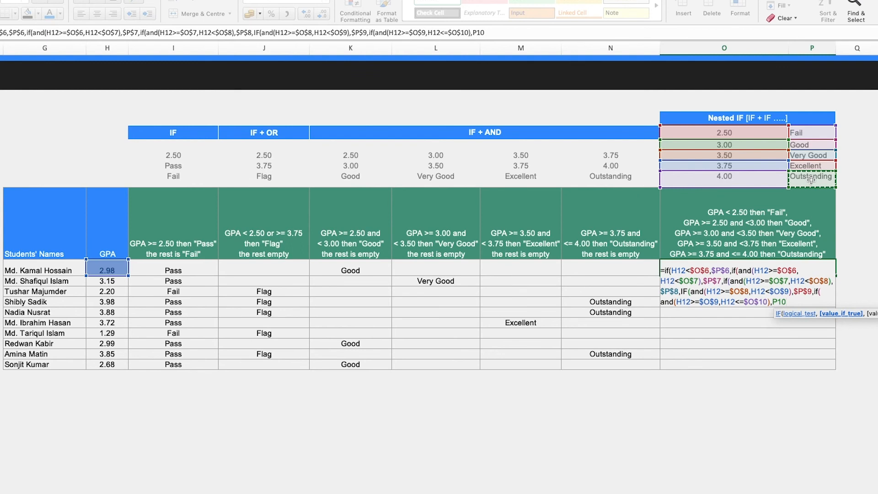
key("F4")
type(",")
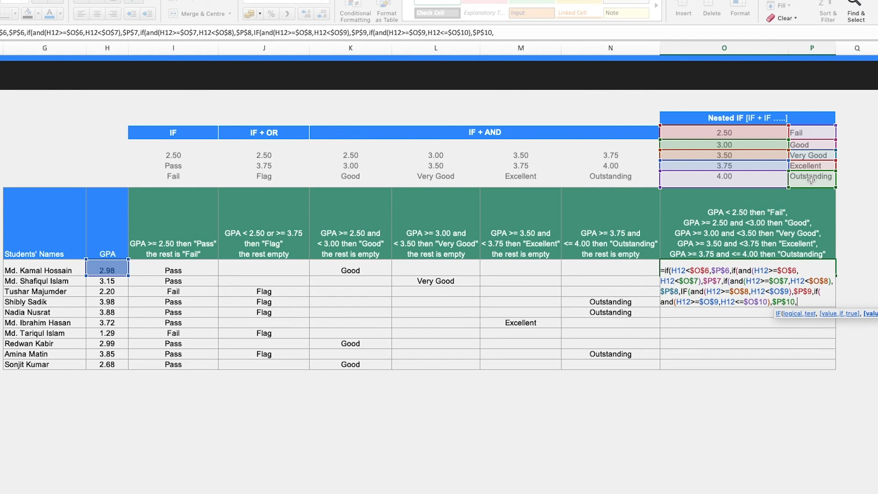
Step: Use empty text "" as the fifth IF's value if false, close all the nested IFs and enter the formula in O12
type("\"\")")
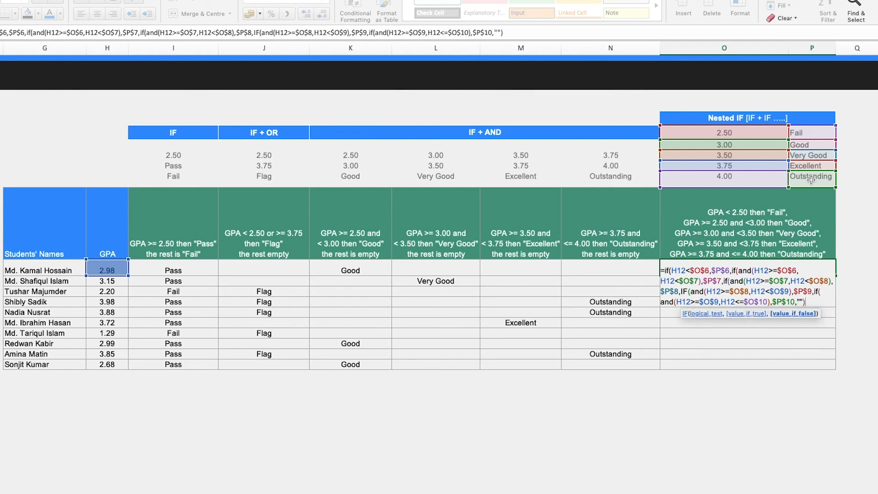
type(")))")
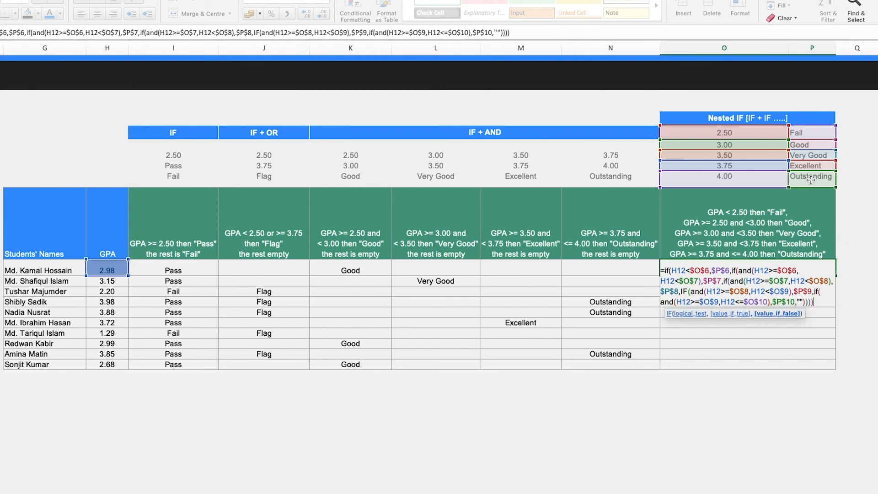
type(")")
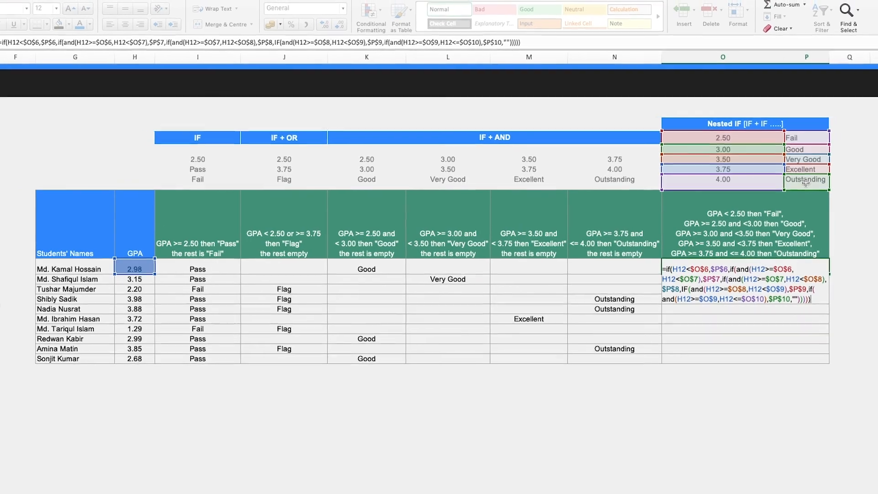
key("Return")
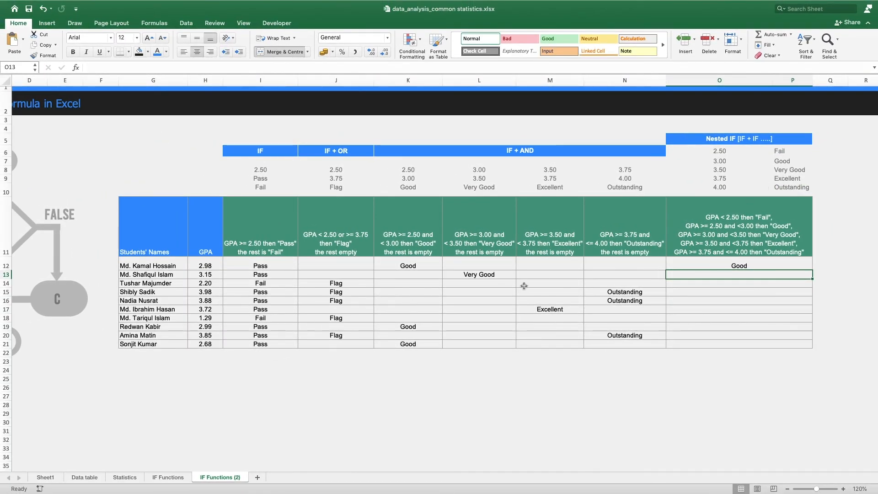
Step: Fill the nested IF formula from O12 down through row 21
left_click(213, 266)
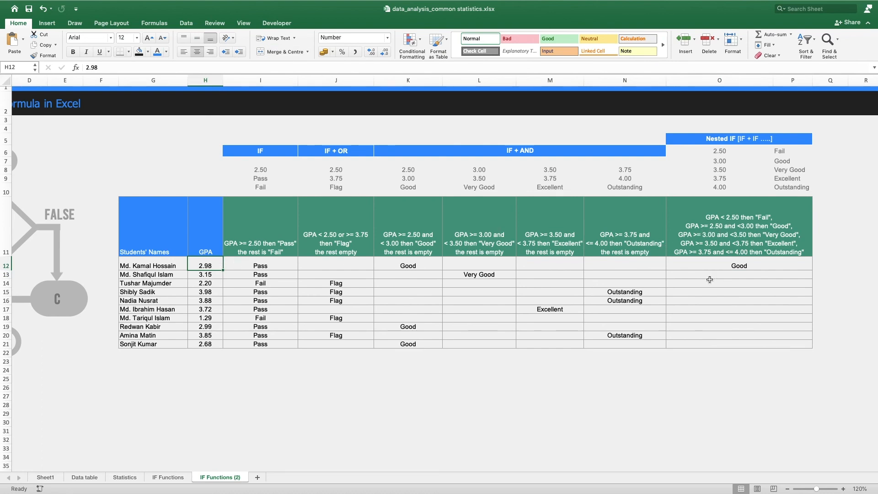
left_click(785, 262)
left_click_drag(814, 270, 812, 346)
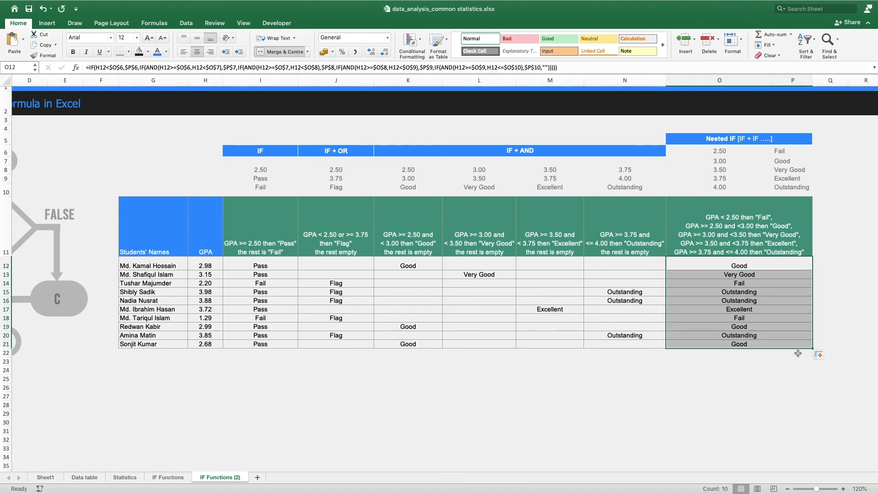
left_click(784, 368)
Step: Check the nested IF classifications in rows 12 to 21 against the students' GPAs and the criteria in the column header
left_click(753, 269)
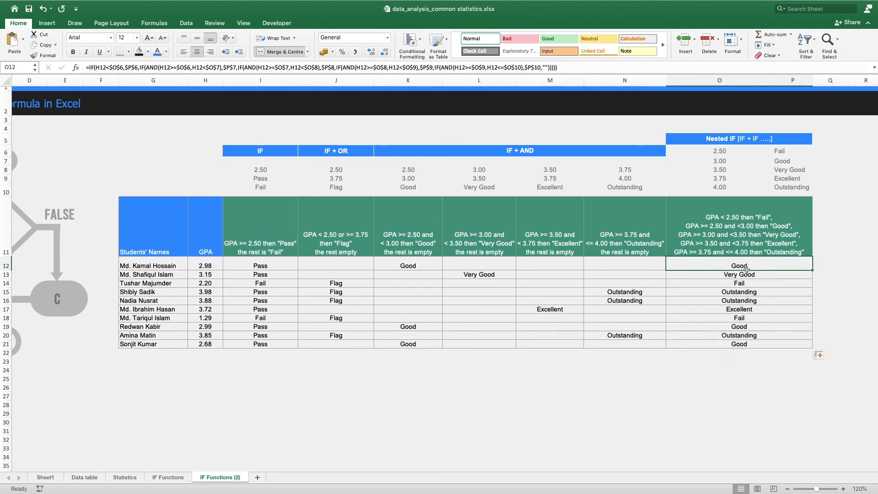
left_click(751, 275)
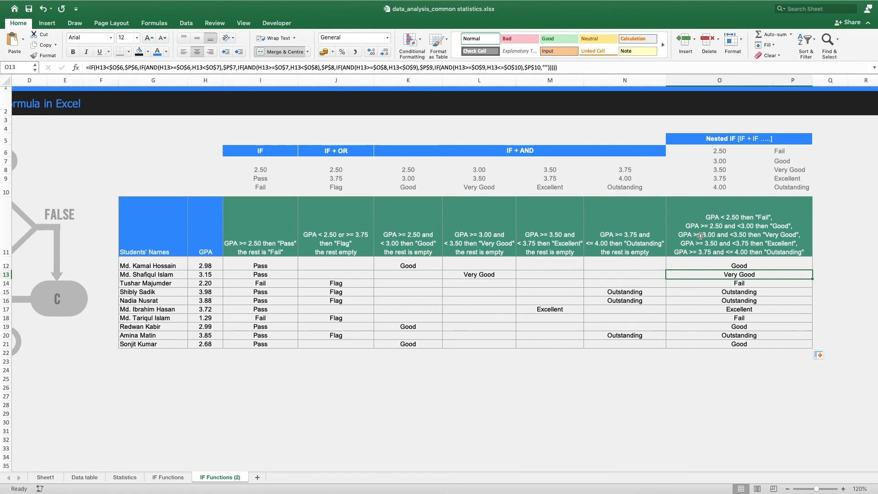
left_click(745, 284)
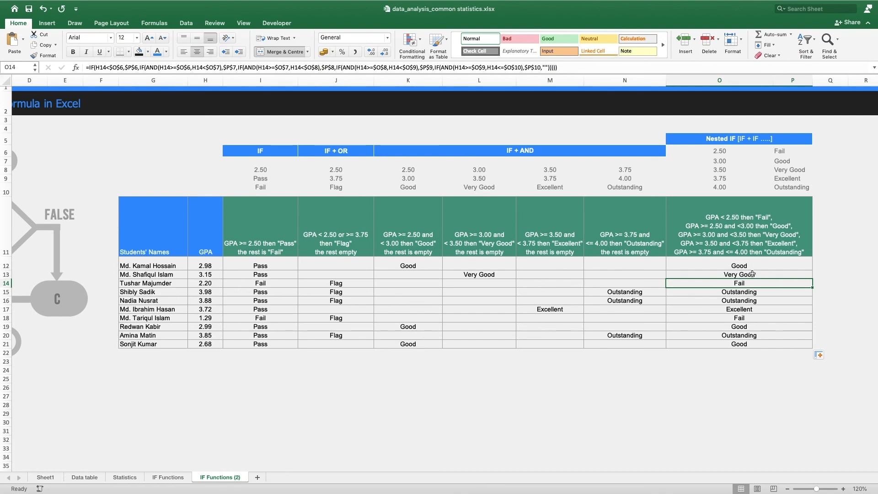
left_click(738, 293)
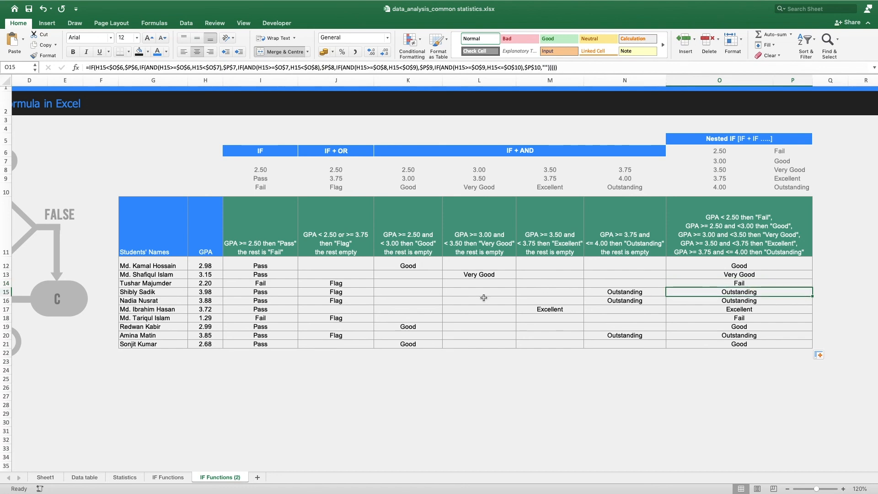
left_click(211, 292)
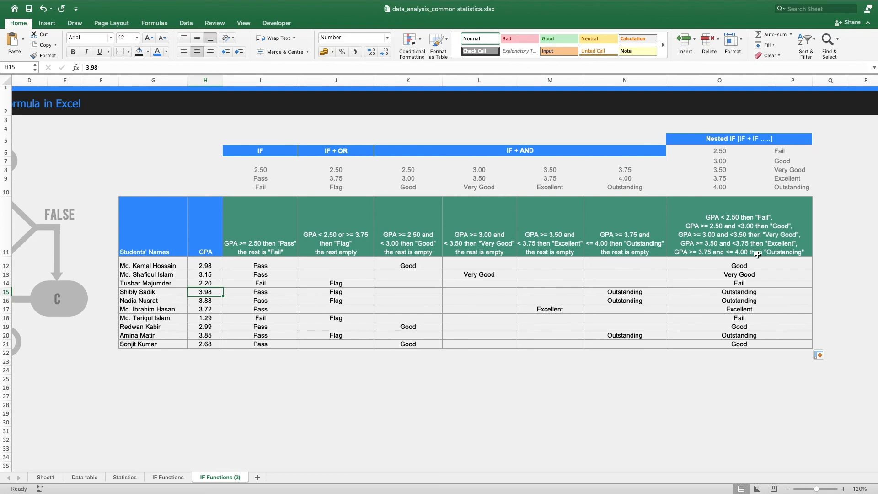
left_click(741, 319)
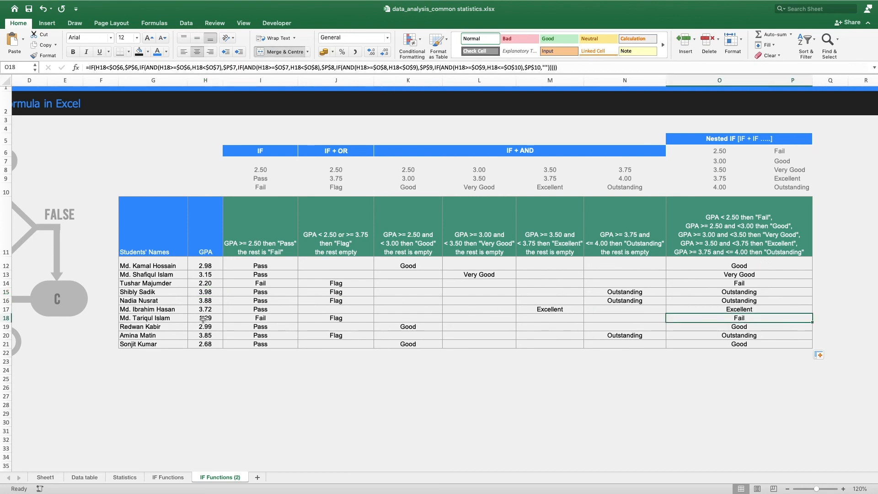
left_click(725, 336)
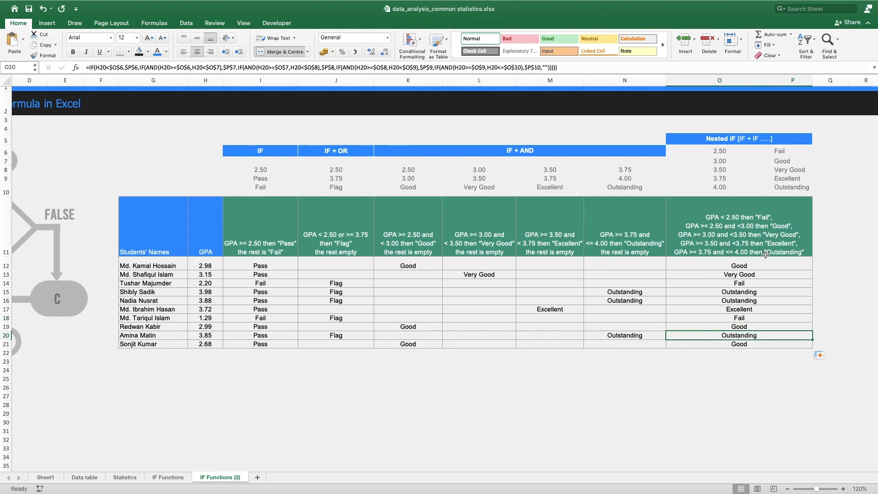
left_click(740, 310)
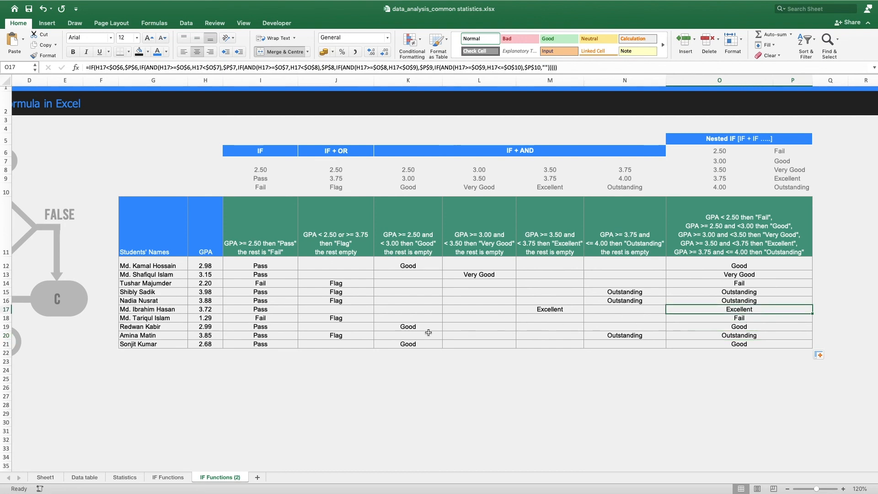
left_click(205, 311)
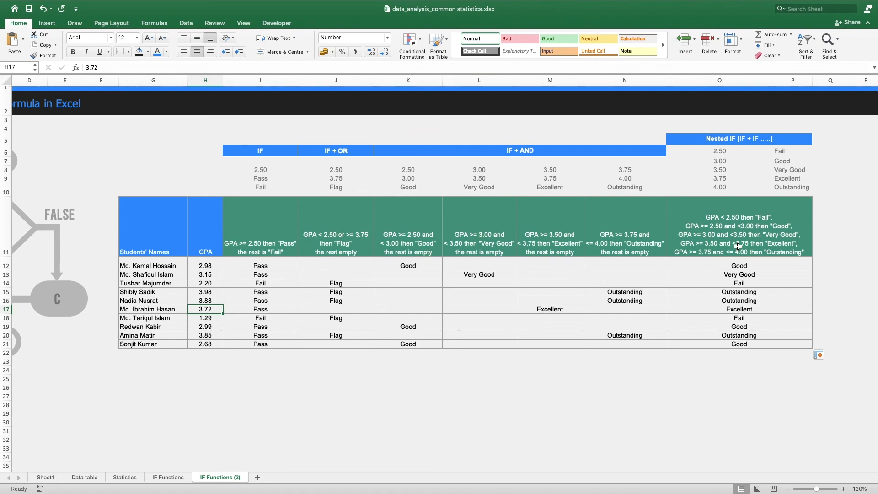
left_click(670, 386)
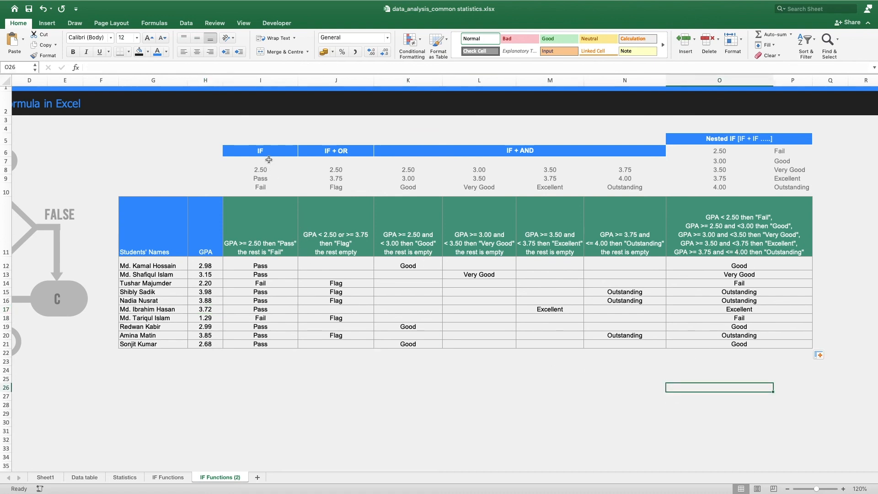
Step: Review the IF + OR and IF + AND section headings above the results table
left_click(352, 153)
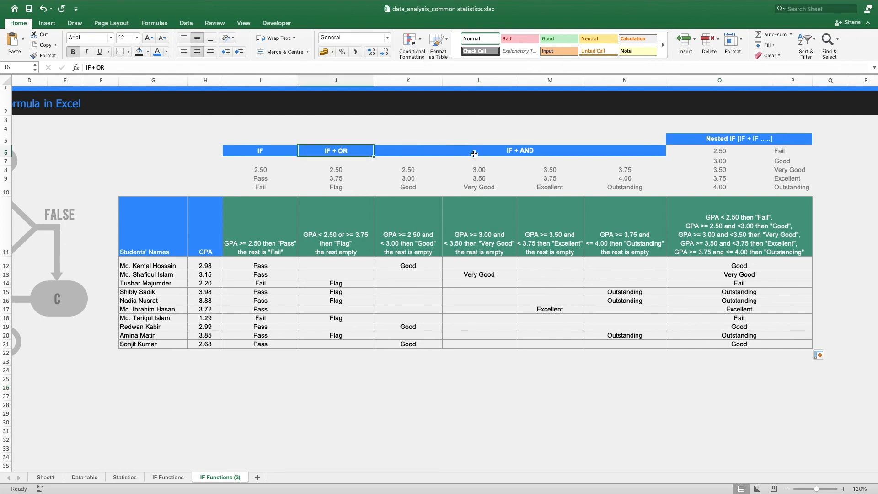
left_click(508, 151)
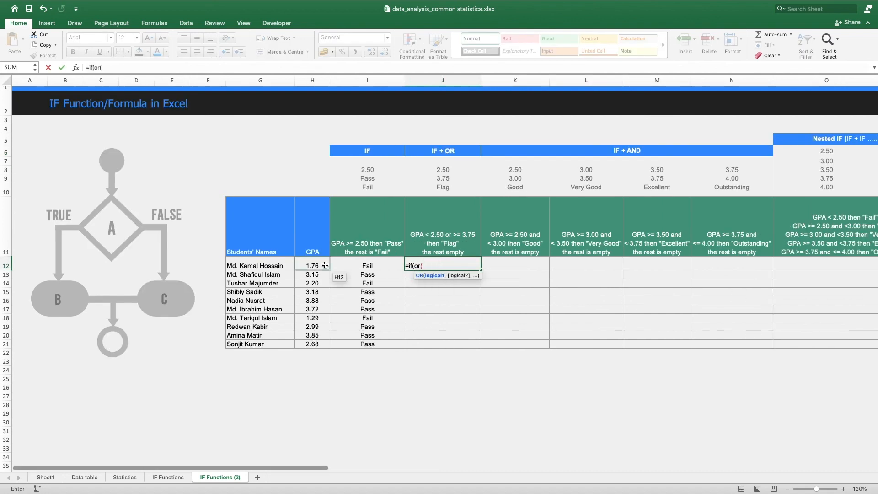
Step: Enter =IF(OR(H12<$J$8,H12>=$J$9),$J$10,"") in J12 and fill it down through row 21
type("<$J$8,")
left_click(320, 263)
type(">=$J$9),$J$10,")
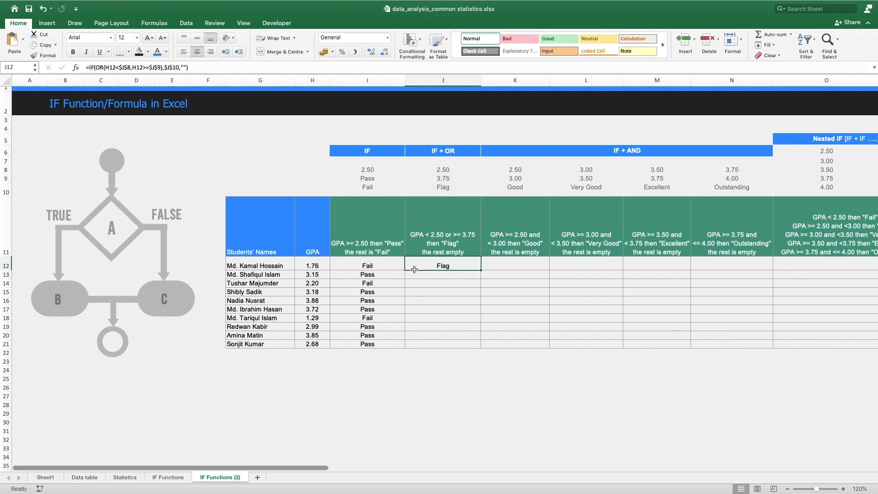
double_click(480, 270)
left_click(442, 361)
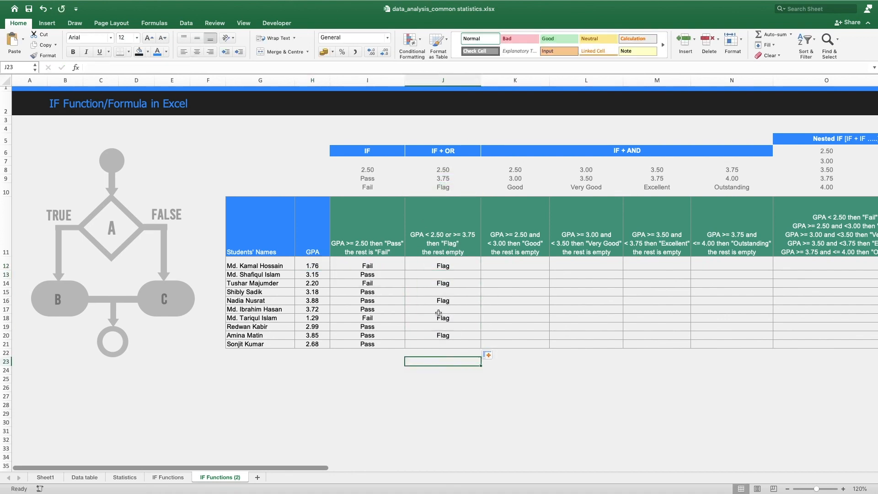
Step: Check the IF + OR column's flagged and empty results against the students' GPAs in rows 14 to 20
left_click(443, 282)
left_click(312, 300)
left_click(312, 309)
left_click(442, 335)
Step: Start an IF formula in K12 with the logical test AND(H12>=$K$8,H12<$K$9)
left_click(509, 261)
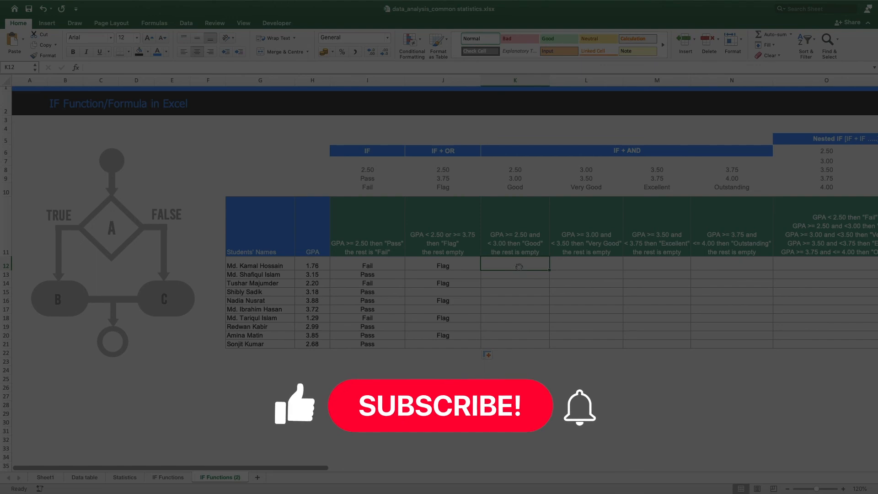
type("=if(and(")
left_click(319, 266)
type(">=2")
key("BackSpace")
left_click(514, 170)
type(",")
left_click(315, 266)
type("<")
left_click(540, 178)
type("),")
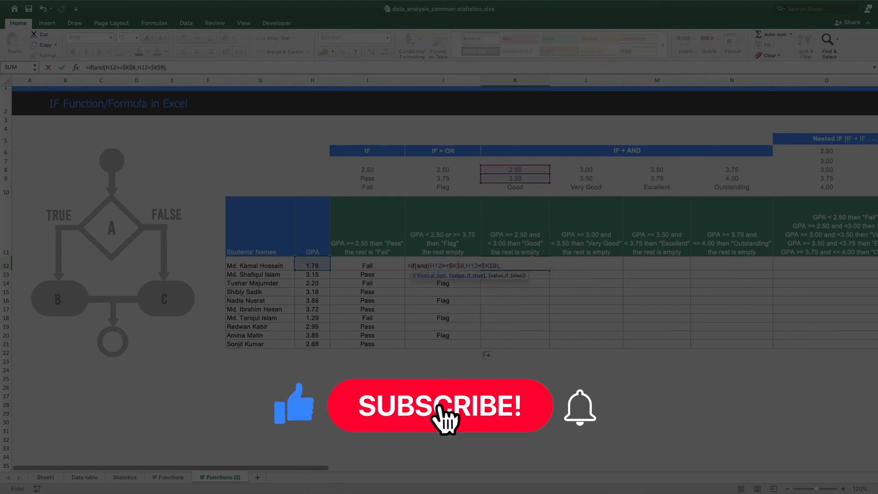
Step: Use $K$10 as the value if true and empty text "" as the value if false, and enter the formula in K12
left_click(521, 190)
type(",\"\")")
key("ctrl+Return")
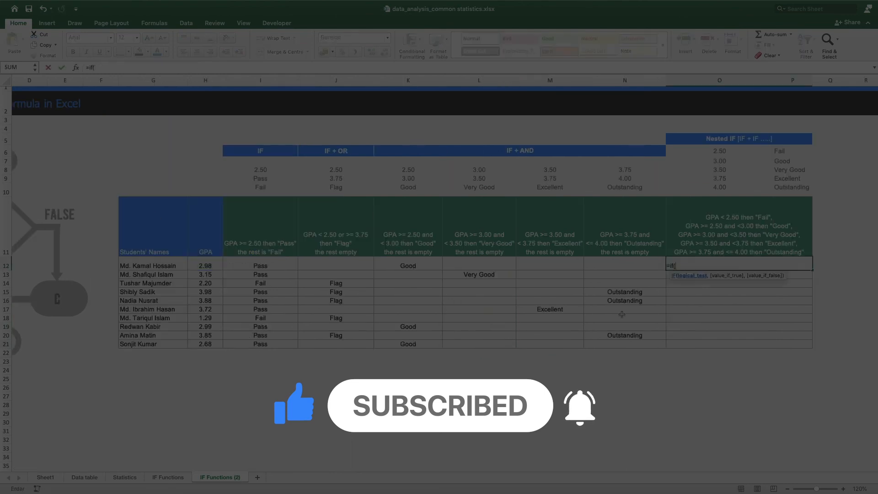
Step: Begin the nested formula in O12 with IF(H12<$O$6,$P$6 and open the second IF's AND test with H12>=$O$6
key("BackSpace")
key("BackSpace")
key("BackSpace")
type("if(and")
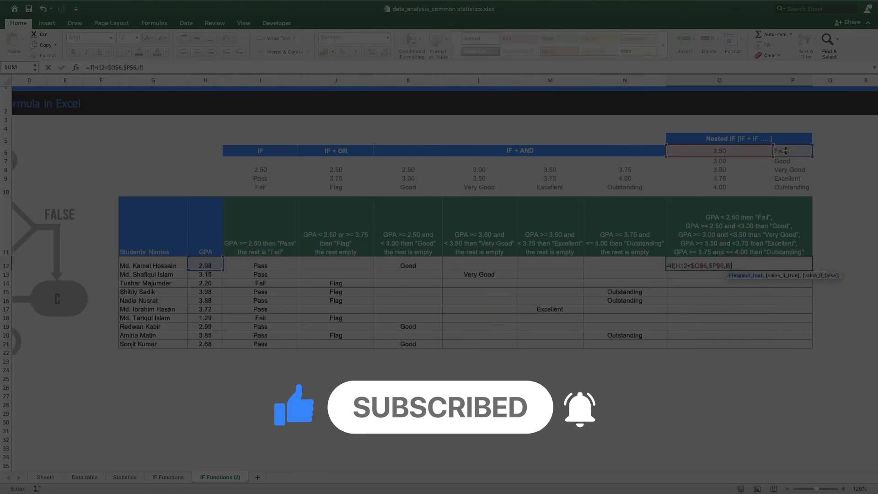
type("(H12>=$O$6")
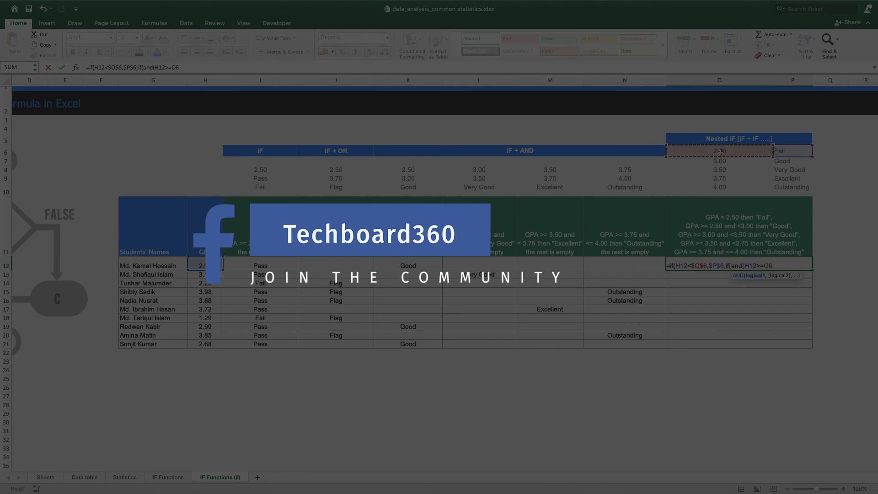
Step: Complete the second IF with H12<$O$7 and $P$7, add the third with AND(H12>=$O$7,H12<$O$8) and $P$8, and open the fourth with H12>=$O$8
type(",H12<$O$7),$P$7,if(and(H12>=$O$7,H12<$O$8),P8")
key("F4")
type(",IF(and(H12>=$O$8,")
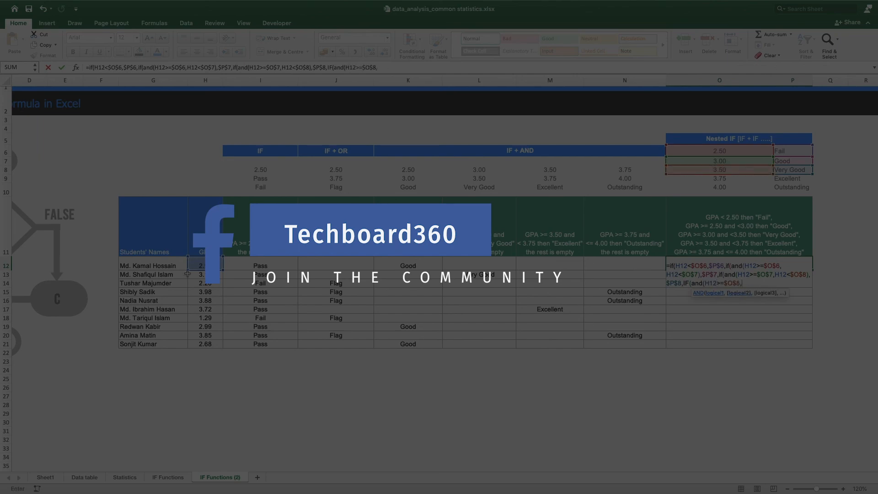
Step: Complete the fourth IF with H12<$O$9 and $P$9, and open the fifth IF's AND test with H12>=$O$9
key("F4")
type(",if(and(H12>=")
left_click(735, 179)
key("F4")
Step: Finish the fifth IF's AND test with H12<=$O$10 and set $P$10 as its value if true
type(",H12<=")
left_click(735, 188)
key("F4")
type("),")
left_click(791, 189)
key("F4")
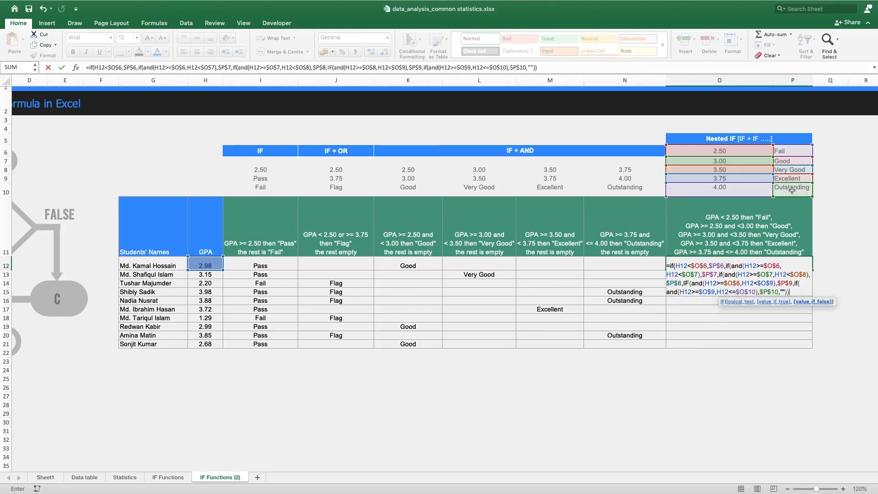